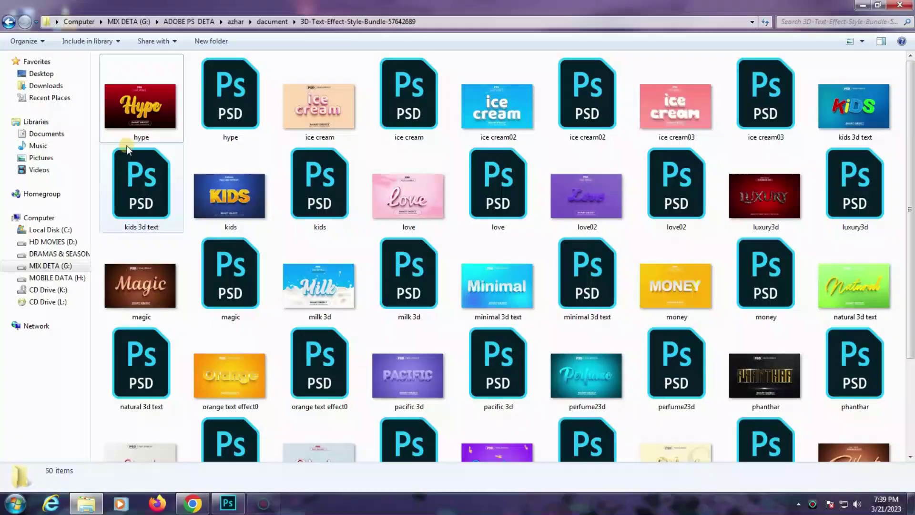
Open the hype template preview in a maximized Photo Viewer and zoom through it
{"action": "double_click", "coordinate": [141, 132]}
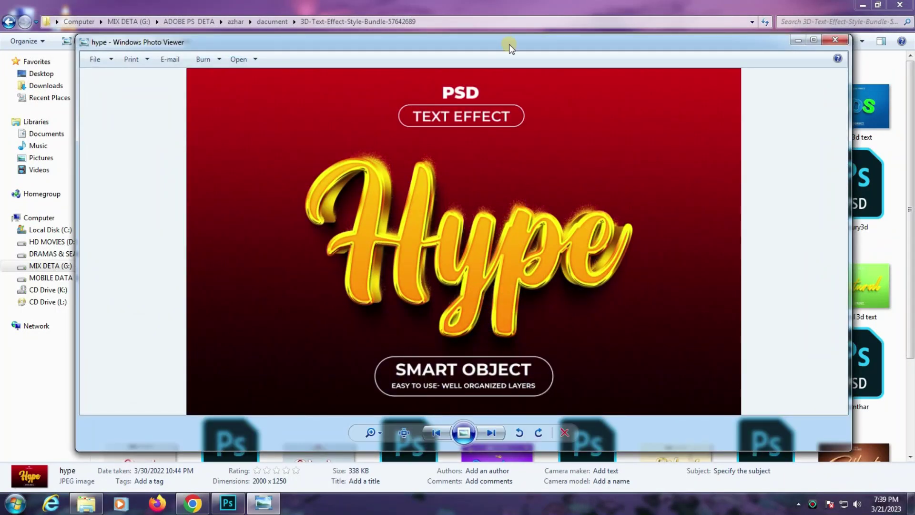
{"action": "double_click", "coordinate": [509, 44]}
{"action": "scroll", "coordinate": [464, 195], "scroll_direction": "down", "scroll_amount": 1}
{"action": "scroll", "coordinate": [463, 199], "scroll_direction": "down", "scroll_amount": 1}
{"action": "scroll", "coordinate": [463, 199], "scroll_direction": "down", "scroll_amount": 1}
{"action": "scroll", "coordinate": [462, 199], "scroll_direction": "down", "scroll_amount": 1}
{"action": "scroll", "coordinate": [462, 199], "scroll_direction": "down", "scroll_amount": 1}
{"action": "scroll", "coordinate": [463, 199], "scroll_direction": "down", "scroll_amount": 1}
{"action": "scroll", "coordinate": [463, 200], "scroll_direction": "down", "scroll_amount": 1}
{"action": "scroll", "coordinate": [462, 200], "scroll_direction": "down", "scroll_amount": 1}
{"action": "scroll", "coordinate": [463, 199], "scroll_direction": "down", "scroll_amount": 1}
{"action": "scroll", "coordinate": [462, 200], "scroll_direction": "down", "scroll_amount": 1}
{"action": "scroll", "coordinate": [462, 200], "scroll_direction": "down", "scroll_amount": 1}
{"action": "scroll", "coordinate": [453, 186], "scroll_direction": "down", "scroll_amount": 1}
{"action": "scroll", "coordinate": [458, 215], "scroll_direction": "down", "scroll_amount": 1}
{"action": "scroll", "coordinate": [473, 255], "scroll_direction": "down", "scroll_amount": 1}
{"action": "scroll", "coordinate": [477, 251], "scroll_direction": "down", "scroll_amount": 1}
{"action": "scroll", "coordinate": [479, 249], "scroll_direction": "down", "scroll_amount": 1}
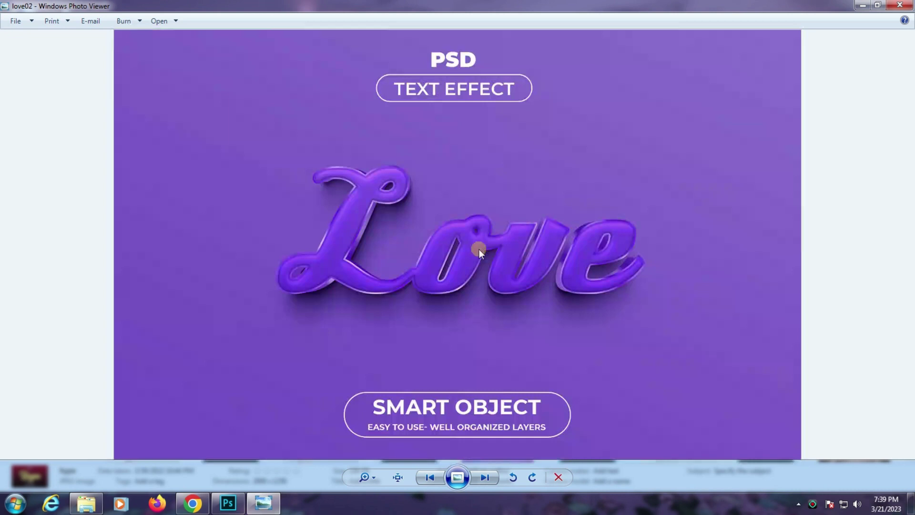
{"action": "scroll", "coordinate": [479, 248], "scroll_direction": "down", "scroll_amount": 1}
{"action": "scroll", "coordinate": [479, 249], "scroll_direction": "down", "scroll_amount": 1}
{"action": "scroll", "coordinate": [479, 249], "scroll_direction": "down", "scroll_amount": 1}
{"action": "scroll", "coordinate": [479, 249], "scroll_direction": "down", "scroll_amount": 1}
{"action": "scroll", "coordinate": [479, 249], "scroll_direction": "down", "scroll_amount": 1}
{"action": "scroll", "coordinate": [479, 249], "scroll_direction": "down", "scroll_amount": 1}
{"action": "scroll", "coordinate": [498, 231], "scroll_direction": "down", "scroll_amount": 1}
{"action": "scroll", "coordinate": [498, 228], "scroll_direction": "down", "scroll_amount": 1}
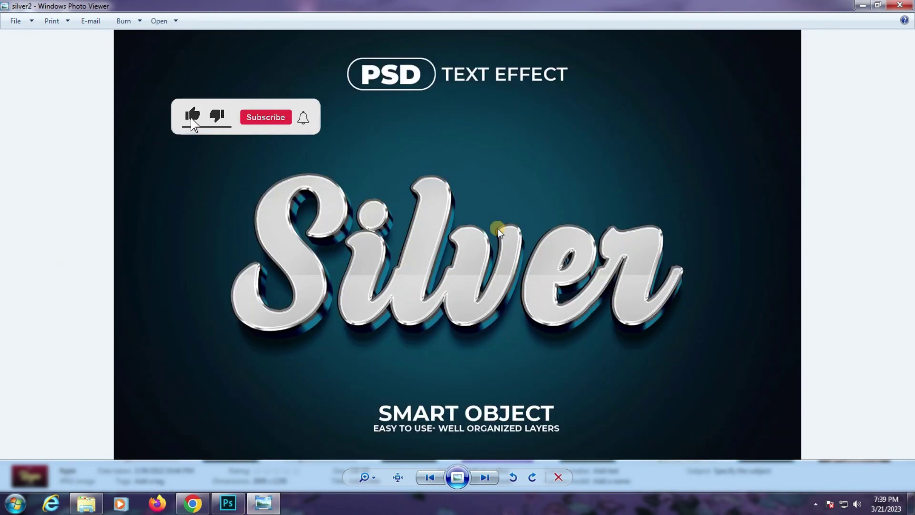
Close and reopen the hype preview, zooming in and out on it
{"action": "left_click", "coordinate": [900, 5]}
{"action": "double_click", "coordinate": [156, 106]}
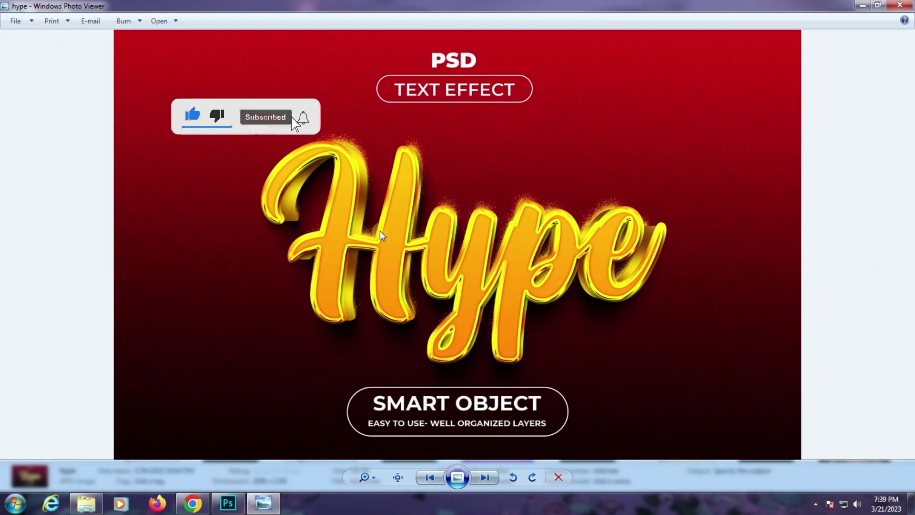
{"action": "scroll", "coordinate": [526, 265], "scroll_direction": "up", "scroll_amount": 3}
{"action": "scroll", "coordinate": [527, 265], "scroll_direction": "down", "scroll_amount": 3}
{"action": "scroll", "coordinate": [526, 265], "scroll_direction": "up", "scroll_amount": 2}
{"action": "scroll", "coordinate": [526, 265], "scroll_direction": "down", "scroll_amount": 2}
Browse the ice cream, blue ice cream02, pink ice cream03 and kids 3d text previews
{"action": "key", "text": "Right"}
{"action": "scroll", "coordinate": [505, 229], "scroll_direction": "up", "scroll_amount": 2}
{"action": "scroll", "coordinate": [493, 203], "scroll_direction": "up", "scroll_amount": 1}
{"action": "scroll", "coordinate": [492, 204], "scroll_direction": "down", "scroll_amount": 2}
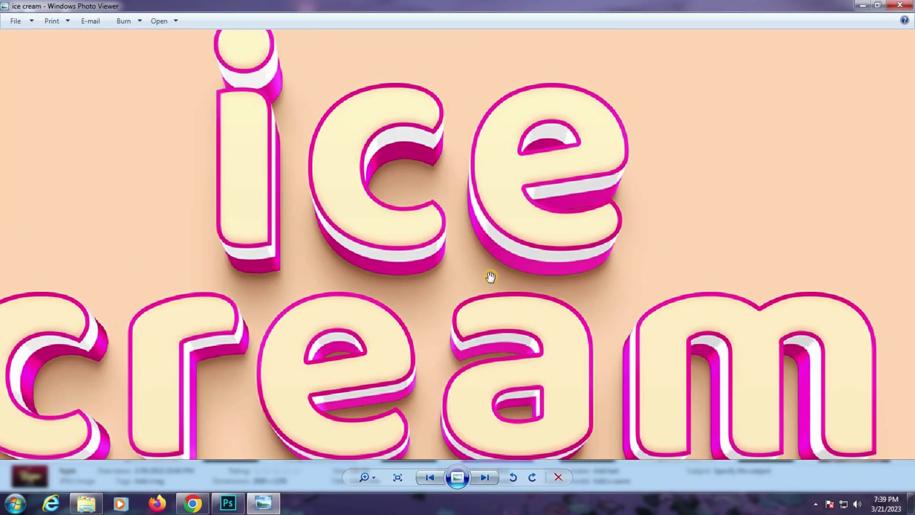
{"action": "key", "text": "Right"}
{"action": "scroll", "coordinate": [491, 275], "scroll_direction": "up", "scroll_amount": 1}
{"action": "scroll", "coordinate": [476, 267], "scroll_direction": "up", "scroll_amount": 1}
{"action": "scroll", "coordinate": [472, 264], "scroll_direction": "down", "scroll_amount": 1}
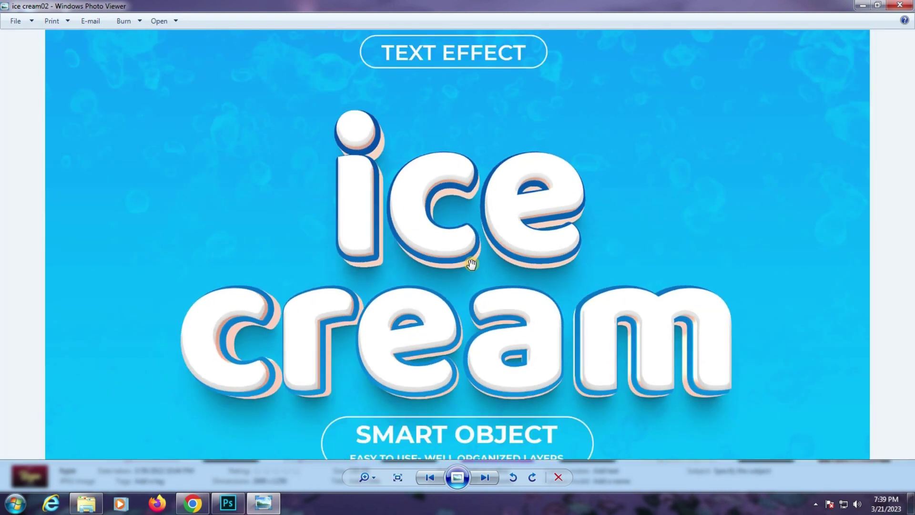
{"action": "scroll", "coordinate": [472, 264], "scroll_direction": "down", "scroll_amount": 1}
{"action": "key", "text": "Right"}
{"action": "scroll", "coordinate": [472, 264], "scroll_direction": "up", "scroll_amount": 2}
{"action": "scroll", "coordinate": [472, 264], "scroll_direction": "down", "scroll_amount": 2}
{"action": "scroll", "coordinate": [472, 264], "scroll_direction": "up", "scroll_amount": 2}
{"action": "key", "text": "Right"}
{"action": "scroll", "coordinate": [472, 263], "scroll_direction": "up", "scroll_amount": 2}
{"action": "scroll", "coordinate": [472, 263], "scroll_direction": "up", "scroll_amount": 1}
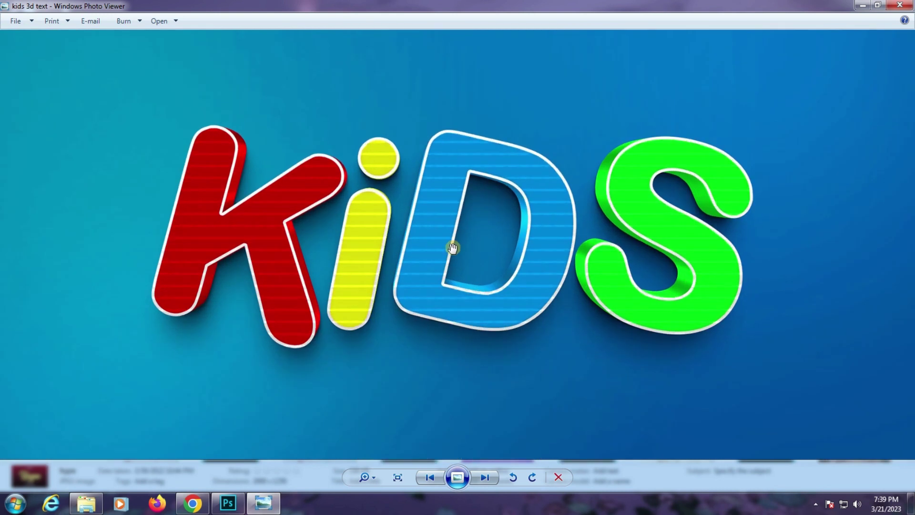
{"action": "scroll", "coordinate": [444, 244], "scroll_direction": "down", "scroll_amount": 2}
Browse the orange kids, pink love, purple Love, luxury3d and magic previews
{"action": "key", "text": "Right"}
{"action": "scroll", "coordinate": [444, 244], "scroll_direction": "up", "scroll_amount": 1}
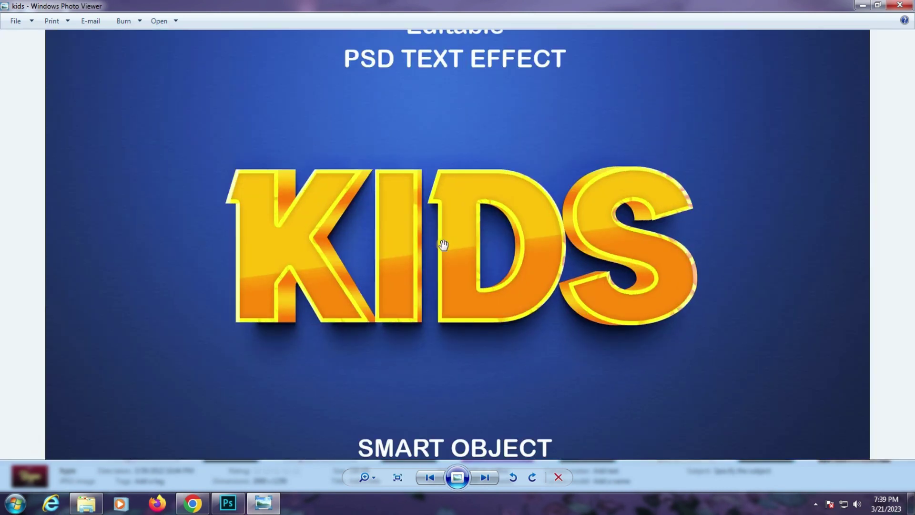
{"action": "scroll", "coordinate": [444, 245], "scroll_direction": "up", "scroll_amount": 1}
{"action": "scroll", "coordinate": [444, 244], "scroll_direction": "down", "scroll_amount": 2}
{"action": "key", "text": "Right"}
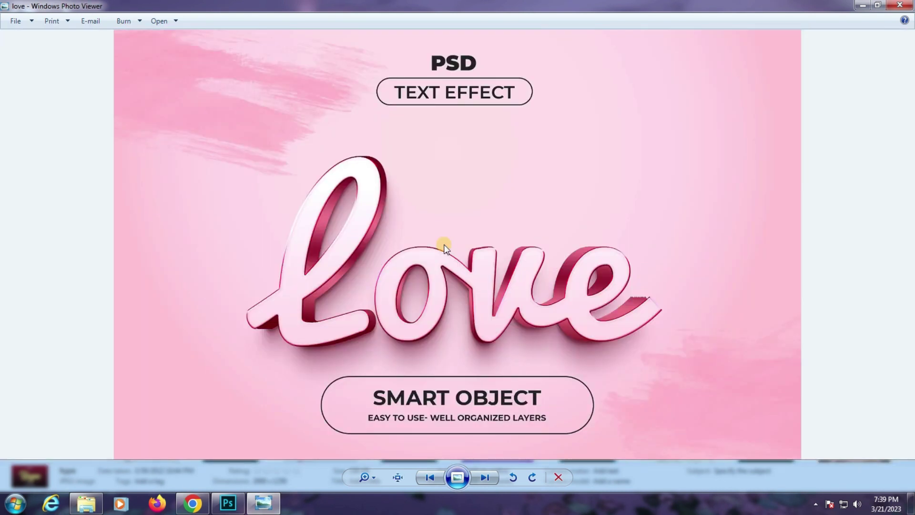
{"action": "scroll", "coordinate": [444, 247], "scroll_direction": "up", "scroll_amount": 1}
{"action": "scroll", "coordinate": [445, 247], "scroll_direction": "down", "scroll_amount": 1}
{"action": "key", "text": "Right"}
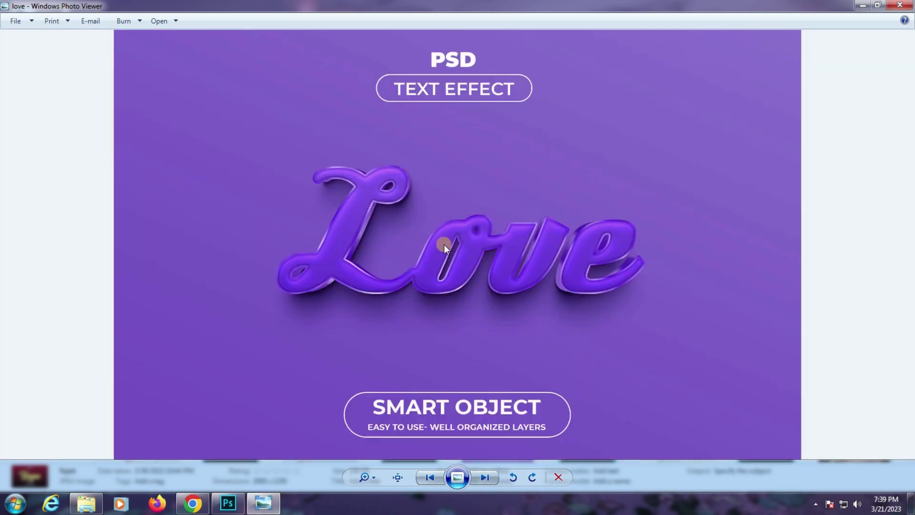
{"action": "scroll", "coordinate": [444, 246], "scroll_direction": "up", "scroll_amount": 1}
{"action": "scroll", "coordinate": [445, 245], "scroll_direction": "up", "scroll_amount": 1}
{"action": "scroll", "coordinate": [445, 253], "scroll_direction": "down", "scroll_amount": 2}
{"action": "key", "text": "Right"}
{"action": "scroll", "coordinate": [445, 256], "scroll_direction": "up", "scroll_amount": 1}
{"action": "scroll", "coordinate": [444, 256], "scroll_direction": "down", "scroll_amount": 2}
{"action": "key", "text": "Right"}
{"action": "scroll", "coordinate": [444, 256], "scroll_direction": "up", "scroll_amount": 2}
{"action": "scroll", "coordinate": [444, 256], "scroll_direction": "down", "scroll_amount": 2}
Browse the milk 3d, minimal, money, natural 3d, orange text effect0 and pacific 3d previews
{"action": "key", "text": "Right"}
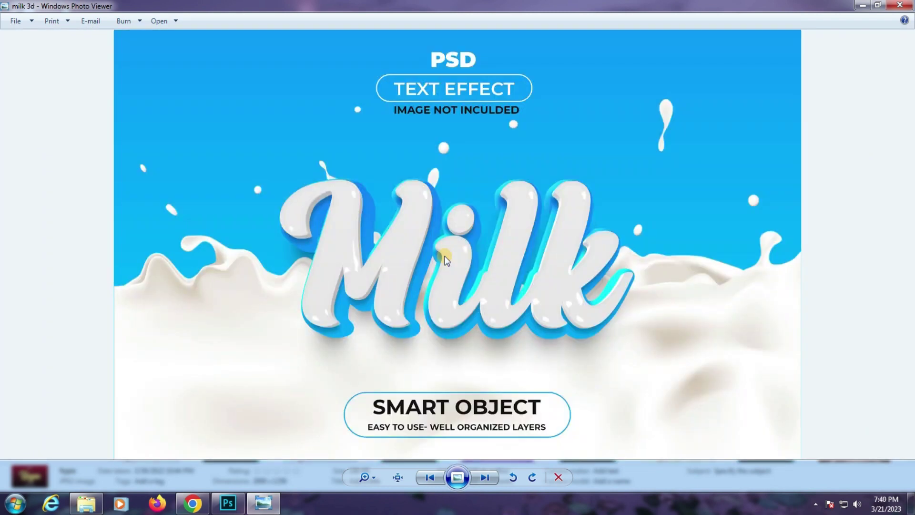
{"action": "key", "text": "Right"}
{"action": "scroll", "coordinate": [445, 256], "scroll_direction": "up", "scroll_amount": 1}
{"action": "scroll", "coordinate": [445, 256], "scroll_direction": "up", "scroll_amount": 1}
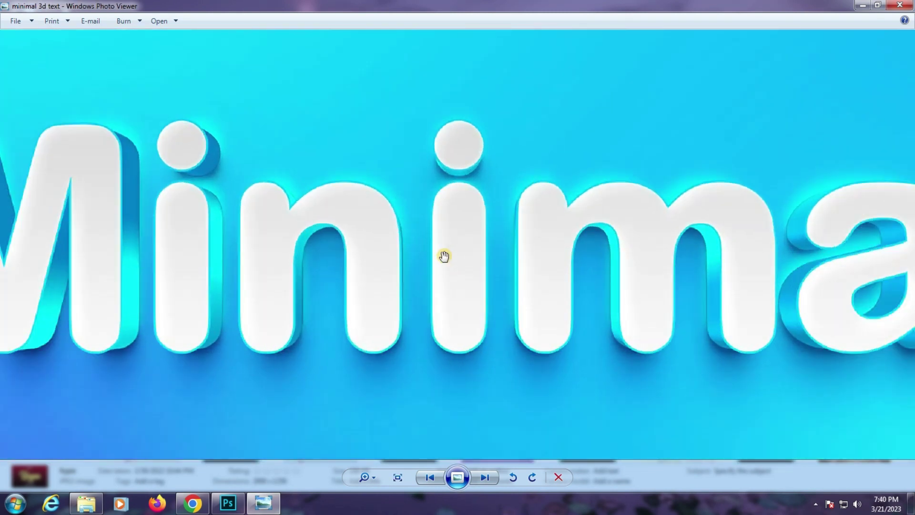
{"action": "scroll", "coordinate": [444, 256], "scroll_direction": "down", "scroll_amount": 2}
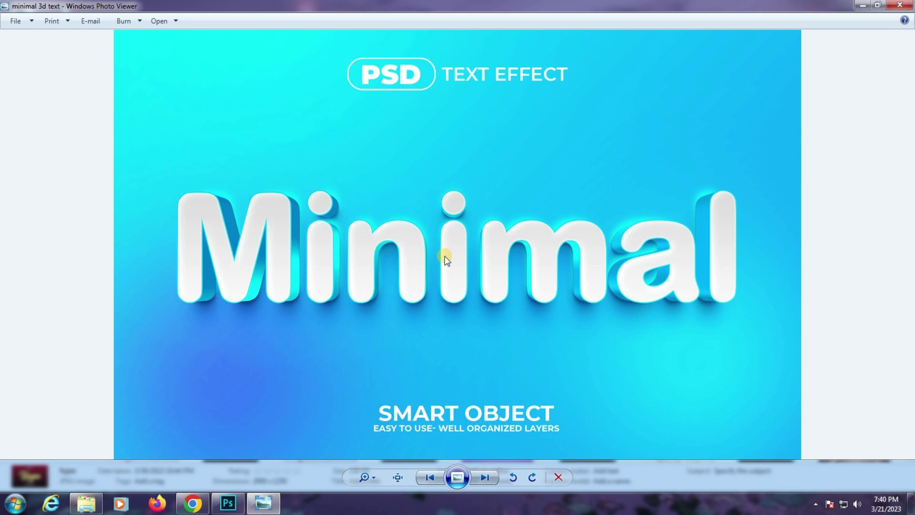
{"action": "key", "text": "Right"}
{"action": "scroll", "coordinate": [451, 280], "scroll_direction": "up", "scroll_amount": 1}
{"action": "scroll", "coordinate": [450, 280], "scroll_direction": "down", "scroll_amount": 1}
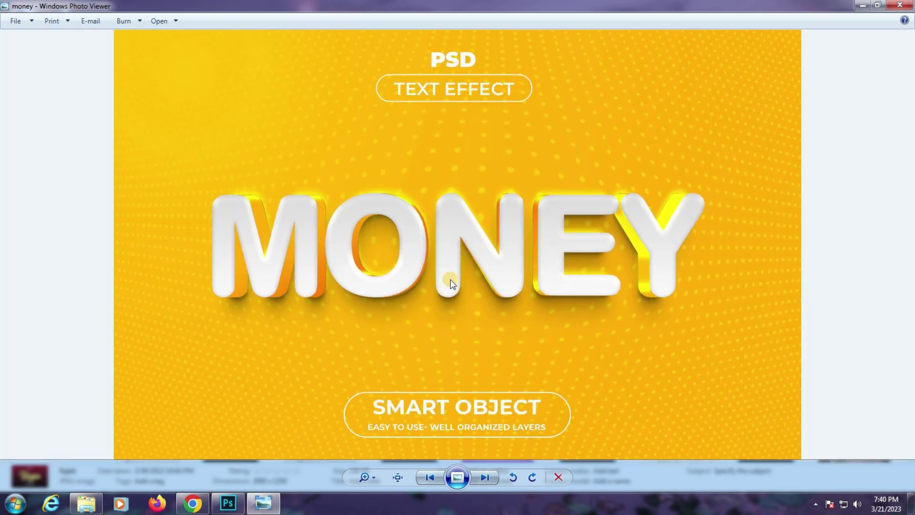
{"action": "key", "text": "Right"}
{"action": "scroll", "coordinate": [450, 280], "scroll_direction": "up", "scroll_amount": 1}
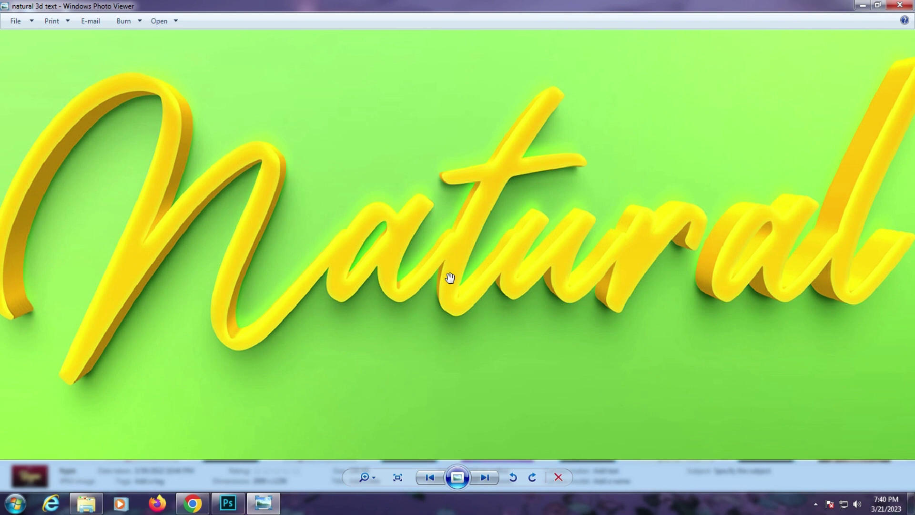
{"action": "key", "text": "Right"}
{"action": "scroll", "coordinate": [451, 243], "scroll_direction": "up", "scroll_amount": 1}
{"action": "scroll", "coordinate": [451, 243], "scroll_direction": "down", "scroll_amount": 1}
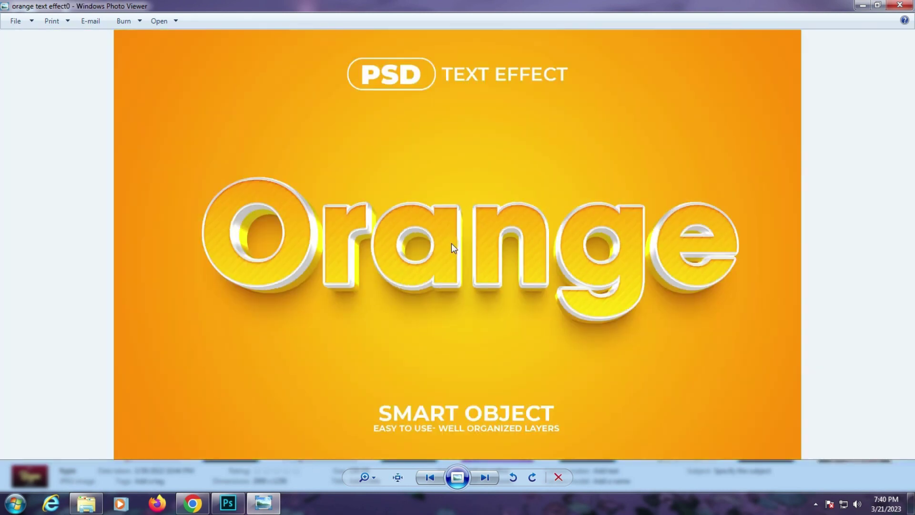
{"action": "key", "text": "Right"}
{"action": "scroll", "coordinate": [451, 243], "scroll_direction": "up", "scroll_amount": 1}
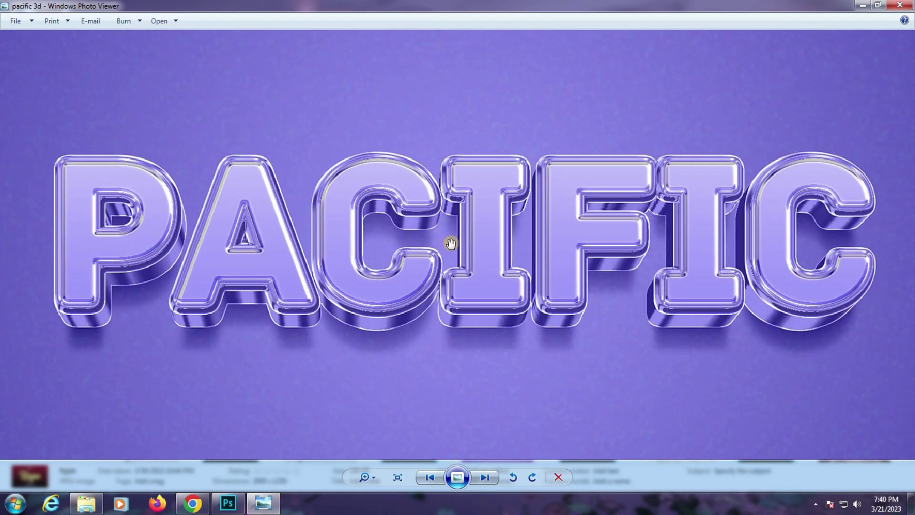
{"action": "scroll", "coordinate": [451, 244], "scroll_direction": "down", "scroll_amount": 1}
Browse the perfume23d, phanthar, pink 3d text, plastic, session, silent 3d 2 and silent00 previews
{"action": "key", "text": "Right"}
{"action": "scroll", "coordinate": [451, 243], "scroll_direction": "up", "scroll_amount": 1}
{"action": "scroll", "coordinate": [451, 243], "scroll_direction": "down", "scroll_amount": 1}
{"action": "key", "text": "Right"}
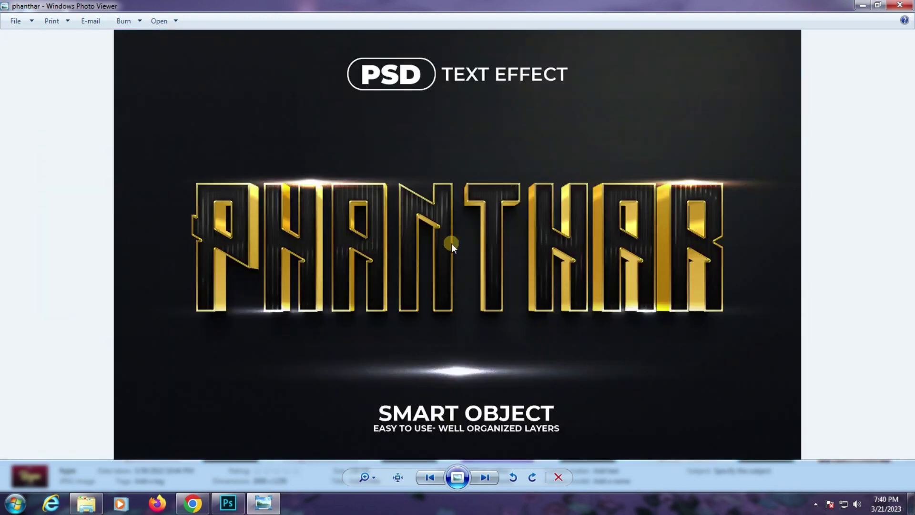
{"action": "scroll", "coordinate": [452, 243], "scroll_direction": "up", "scroll_amount": 1}
{"action": "scroll", "coordinate": [451, 243], "scroll_direction": "down", "scroll_amount": 1}
{"action": "key", "text": "Right"}
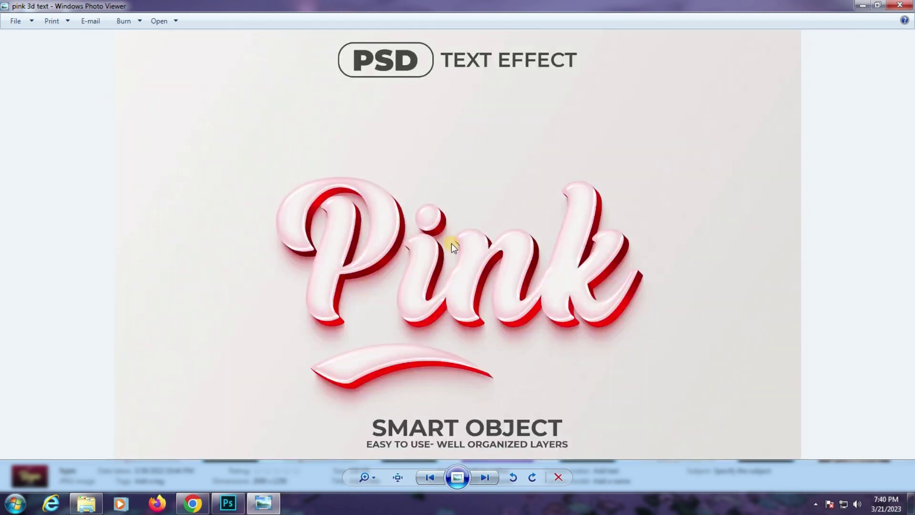
{"action": "scroll", "coordinate": [451, 243], "scroll_direction": "up", "scroll_amount": 1}
{"action": "scroll", "coordinate": [451, 243], "scroll_direction": "down", "scroll_amount": 1}
{"action": "key", "text": "Right"}
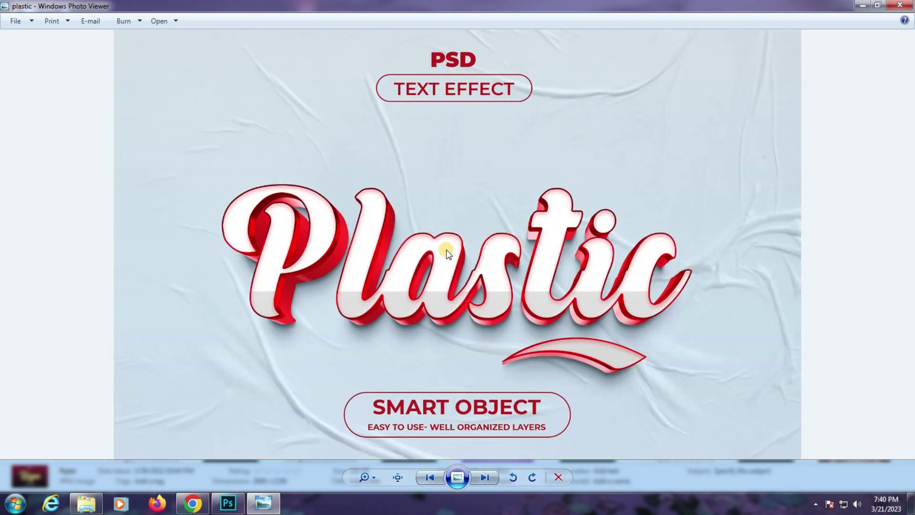
{"action": "scroll", "coordinate": [445, 245], "scroll_direction": "up", "scroll_amount": 1}
{"action": "key", "text": "Right"}
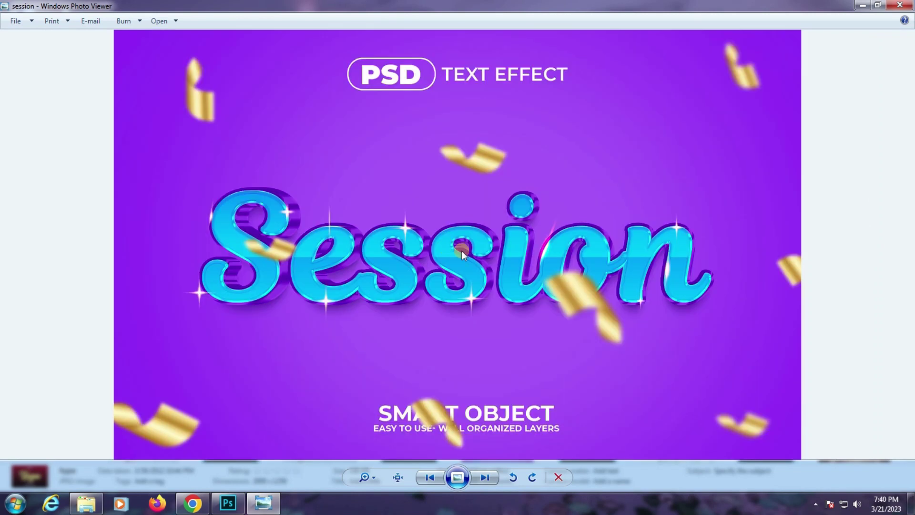
{"action": "scroll", "coordinate": [462, 251], "scroll_direction": "up", "scroll_amount": 1}
{"action": "scroll", "coordinate": [462, 251], "scroll_direction": "down", "scroll_amount": 1}
{"action": "key", "text": "Right"}
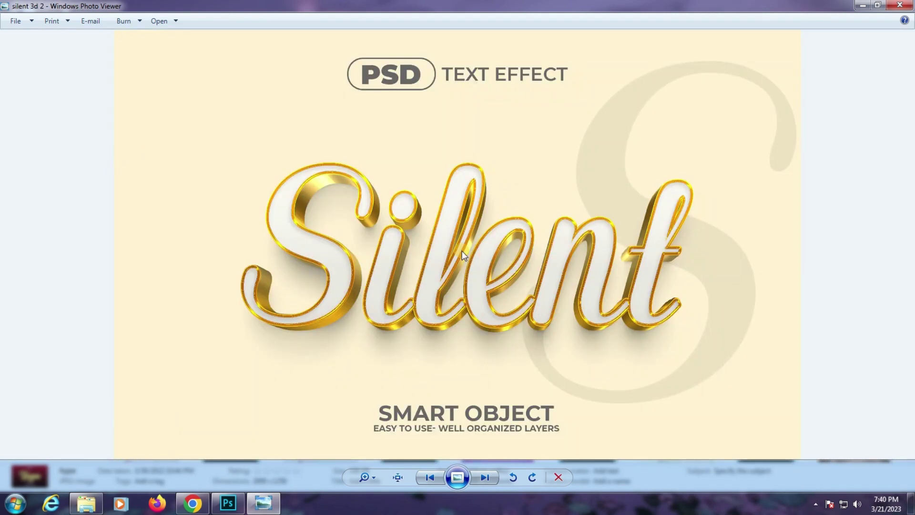
{"action": "scroll", "coordinate": [462, 251], "scroll_direction": "up", "scroll_amount": 1}
{"action": "scroll", "coordinate": [462, 250], "scroll_direction": "down", "scroll_amount": 1}
{"action": "key", "text": "Right"}
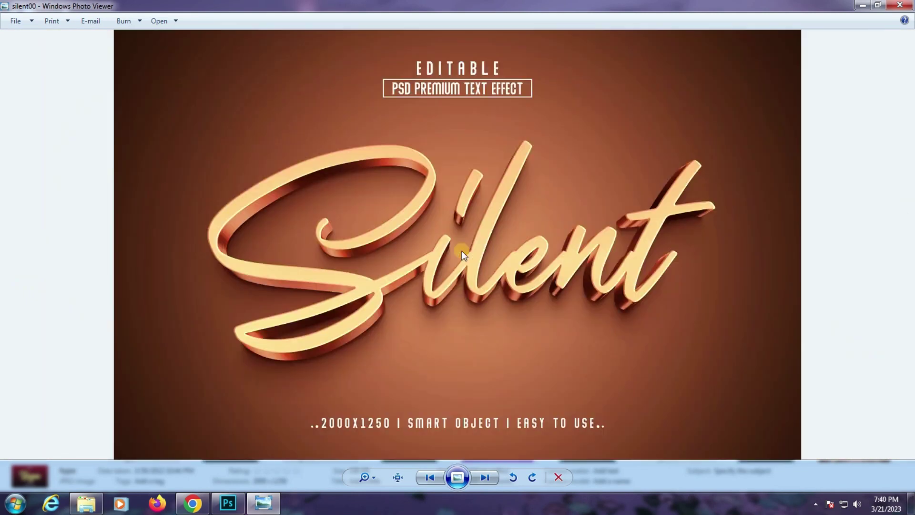
{"action": "scroll", "coordinate": [462, 250], "scroll_direction": "up", "scroll_amount": 1}
{"action": "scroll", "coordinate": [461, 250], "scroll_direction": "down", "scroll_amount": 1}
Browse the silver2 and singer previews, cycling back round to hype and ice cream
{"action": "key", "text": "Right"}
{"action": "scroll", "coordinate": [462, 250], "scroll_direction": "up", "scroll_amount": 1}
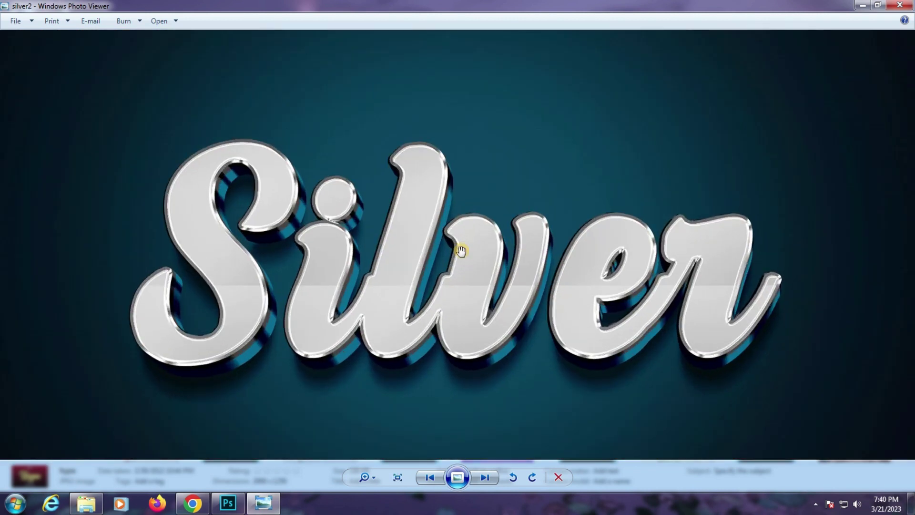
{"action": "scroll", "coordinate": [462, 251], "scroll_direction": "down", "scroll_amount": 1}
{"action": "key", "text": "Right"}
{"action": "scroll", "coordinate": [462, 251], "scroll_direction": "up", "scroll_amount": 1}
{"action": "scroll", "coordinate": [462, 251], "scroll_direction": "down", "scroll_amount": 1}
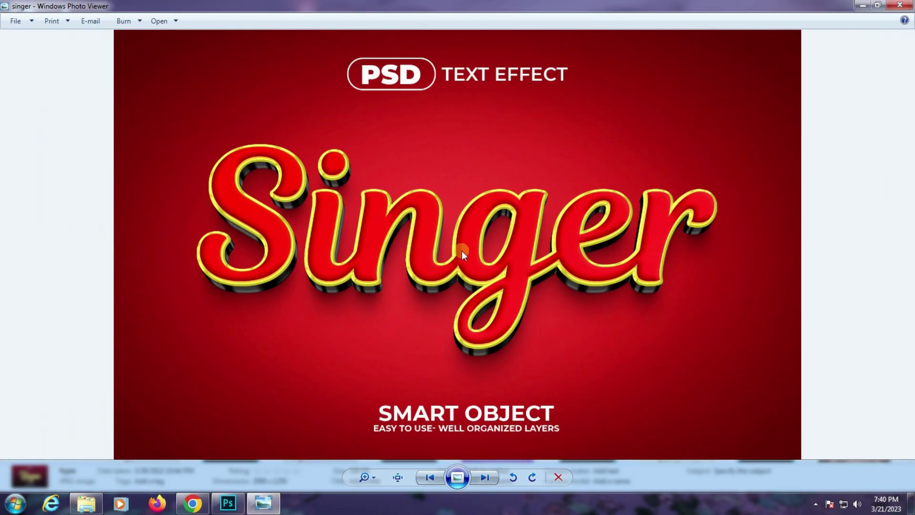
{"action": "key", "text": "Right"}
{"action": "scroll", "coordinate": [462, 251], "scroll_direction": "up", "scroll_amount": 1}
{"action": "scroll", "coordinate": [461, 251], "scroll_direction": "down", "scroll_amount": 1}
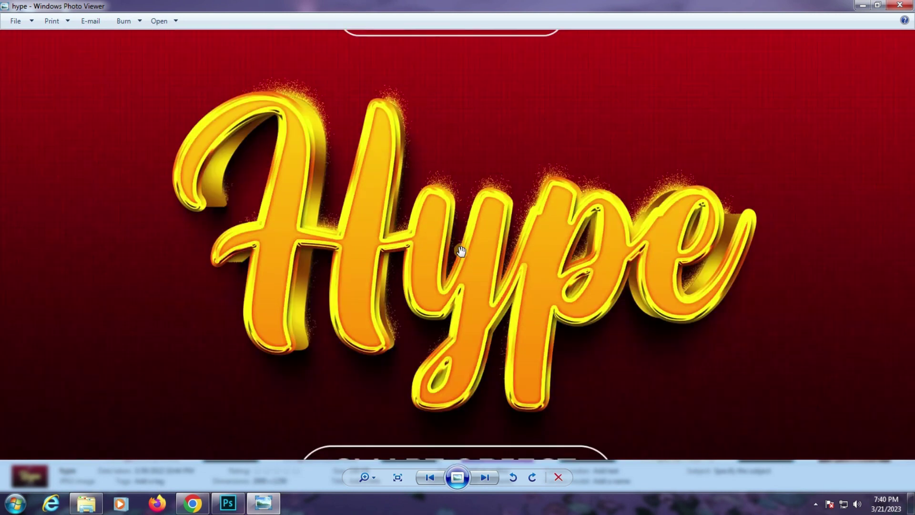
{"action": "key", "text": "Right"}
{"action": "scroll", "coordinate": [462, 251], "scroll_direction": "up", "scroll_amount": 1}
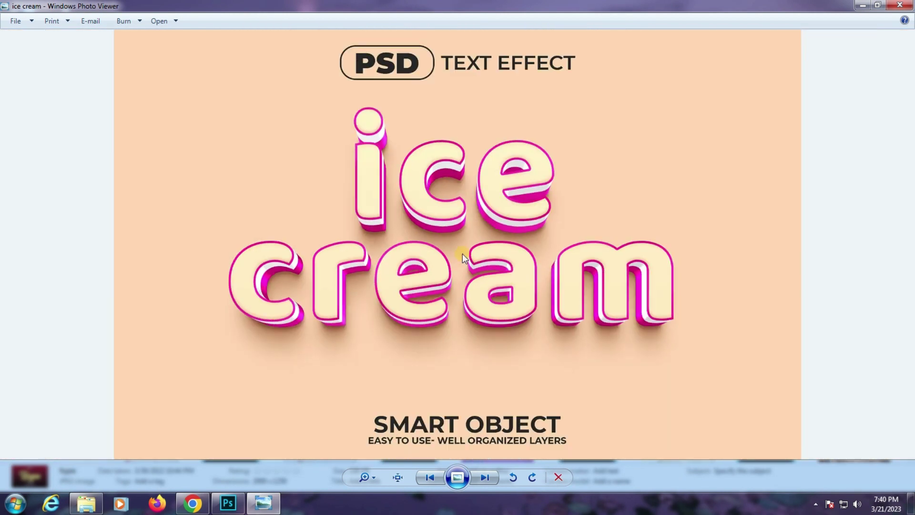
{"action": "scroll", "coordinate": [462, 253], "scroll_direction": "down", "scroll_amount": 1}
Revisit the ice cream02, ice cream03, kids 3d text and orange kids previews, then close the viewer
{"action": "key", "text": "Right"}
{"action": "scroll", "coordinate": [462, 254], "scroll_direction": "up", "scroll_amount": 1}
{"action": "scroll", "coordinate": [463, 253], "scroll_direction": "down", "scroll_amount": 1}
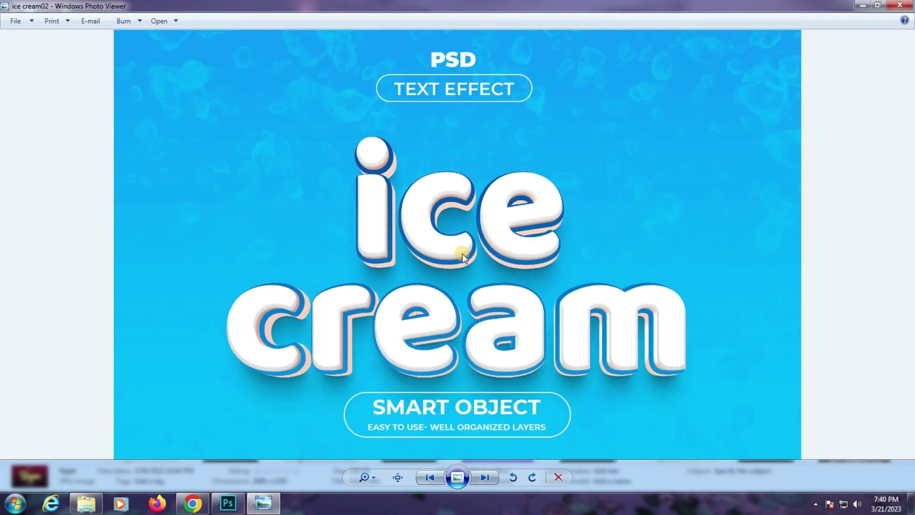
{"action": "key", "text": "Right"}
{"action": "scroll", "coordinate": [463, 254], "scroll_direction": "up", "scroll_amount": 1}
{"action": "scroll", "coordinate": [462, 254], "scroll_direction": "down", "scroll_amount": 1}
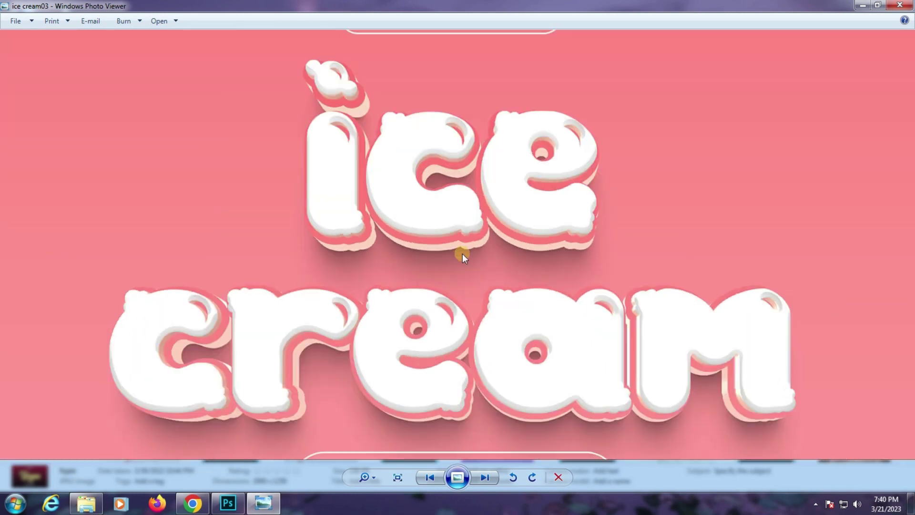
{"action": "key", "text": "Right"}
{"action": "scroll", "coordinate": [462, 253], "scroll_direction": "up", "scroll_amount": 1}
{"action": "scroll", "coordinate": [462, 254], "scroll_direction": "down", "scroll_amount": 1}
{"action": "key", "text": "Right"}
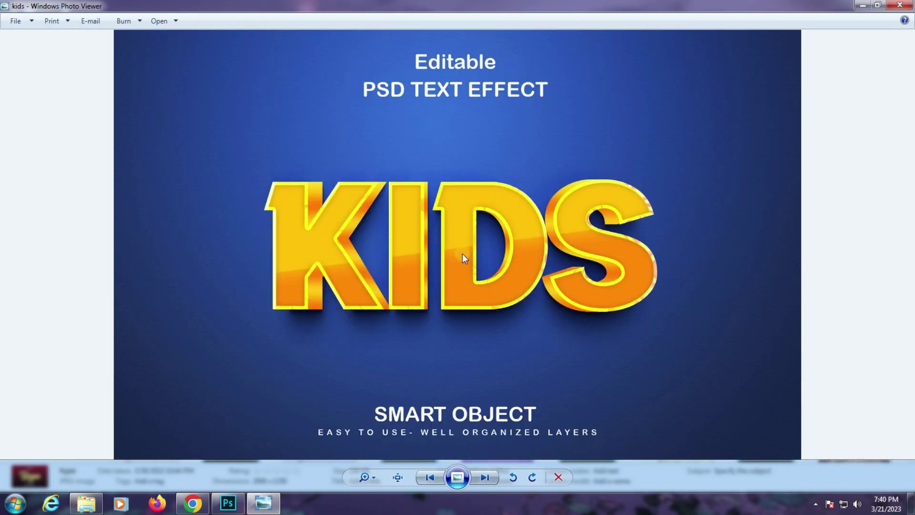
{"action": "key", "text": "Right"}
{"action": "key", "text": "alt+F4"}
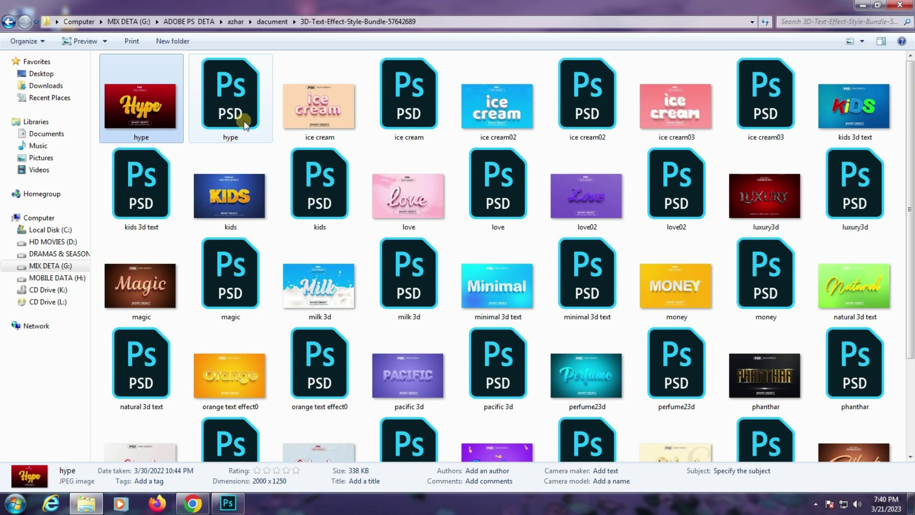
Open hype.psd, update its text layers, and open the 'place your text here' smart object
{"action": "left_click", "coordinate": [319, 105]}
{"action": "double_click", "coordinate": [215, 105]}
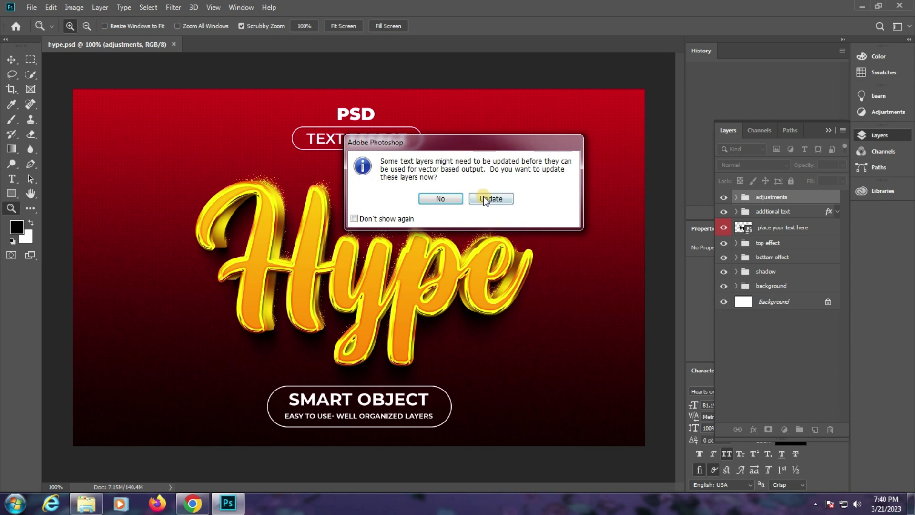
{"action": "left_click", "coordinate": [485, 200]}
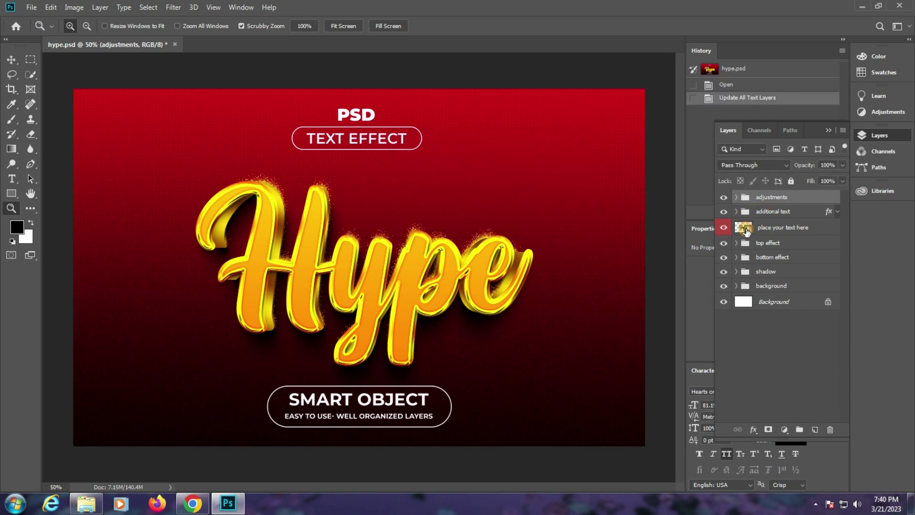
{"action": "double_click", "coordinate": [744, 228]}
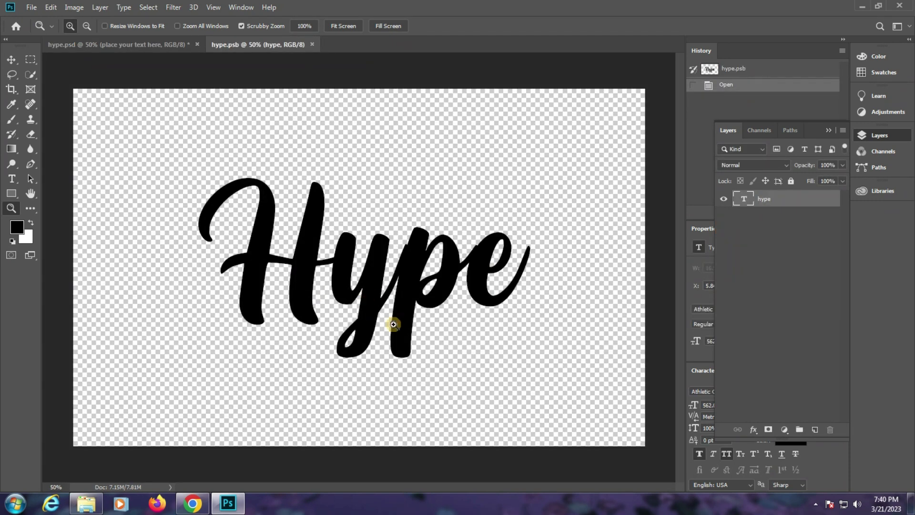
Replace the Hype text with the pasted name Azhar and save the smart object
{"action": "left_click", "coordinate": [9, 180]}
{"action": "left_click", "coordinate": [334, 249]}
{"action": "double_click", "coordinate": [337, 252]}
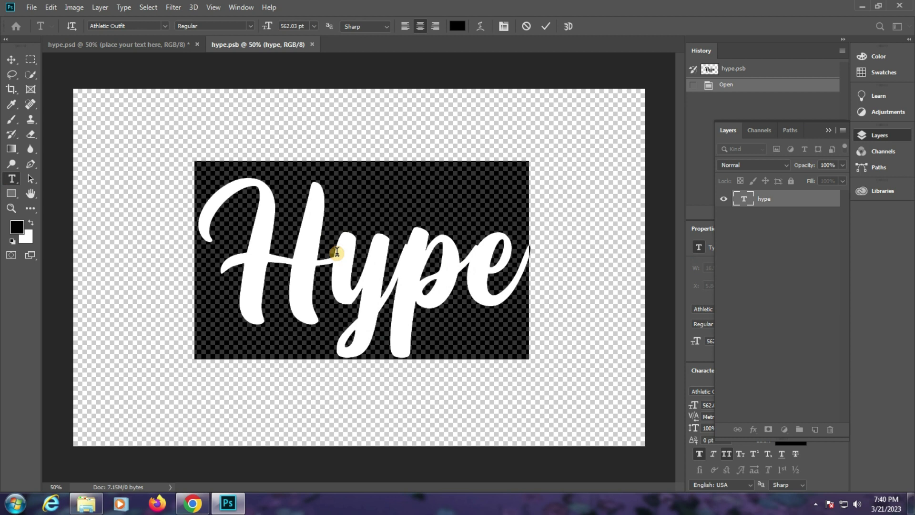
{"action": "key", "text": "ctrl+v"}
{"action": "key", "text": "ctrl+a"}
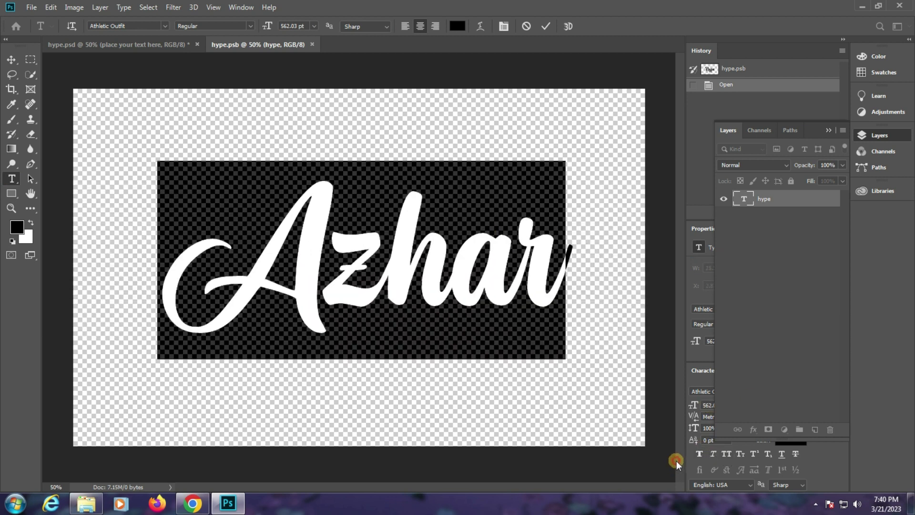
{"action": "left_click", "coordinate": [392, 252]}
{"action": "key", "text": "ctrl+s"}
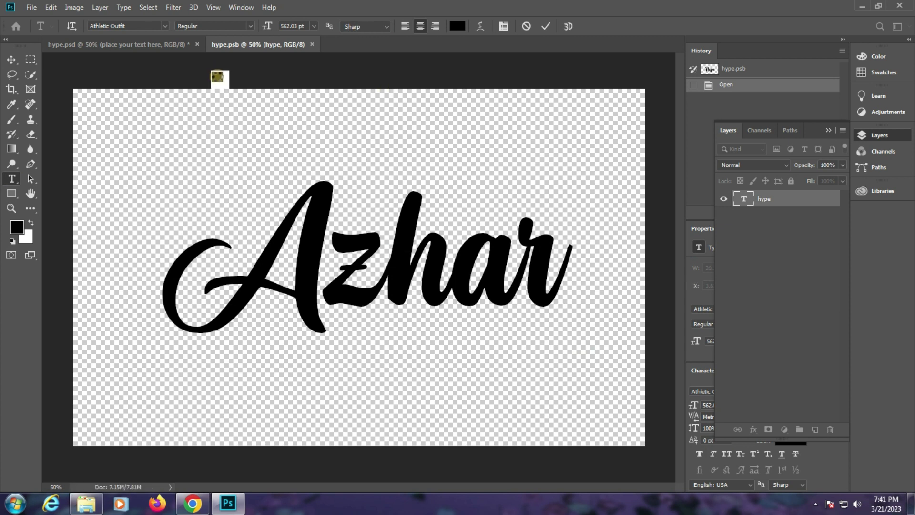
Zoom in on the hype template to inspect the gold Azhar effect, then fit it on screen
{"action": "left_click", "coordinate": [132, 46]}
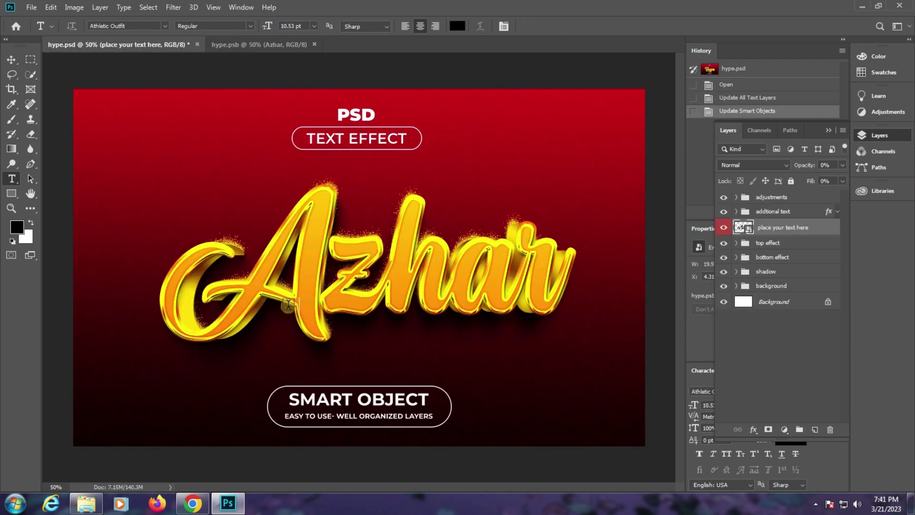
{"action": "left_click", "coordinate": [11, 209]}
{"action": "left_click", "coordinate": [348, 276]}
{"action": "right_click", "coordinate": [245, 223]}
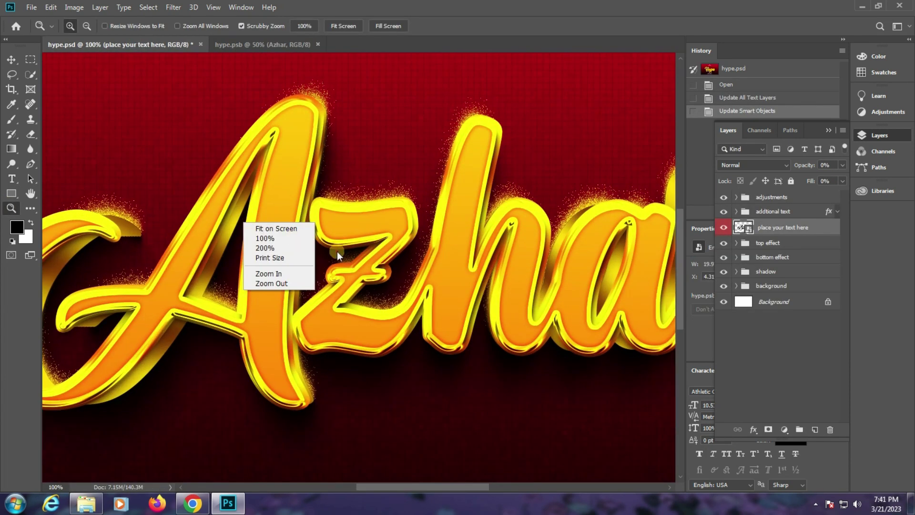
{"action": "left_click", "coordinate": [271, 229]}
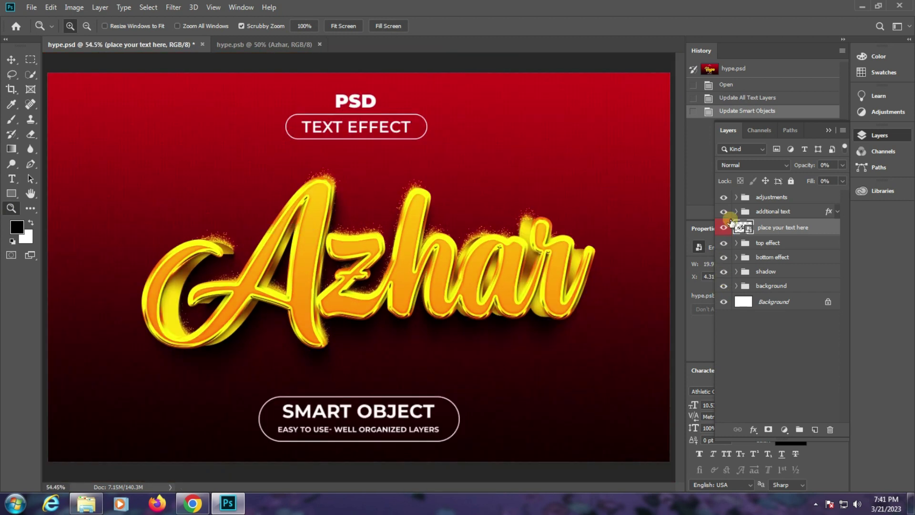
{"action": "key", "text": "ctrl+plus"}
{"action": "right_click", "coordinate": [332, 262]}
{"action": "left_click", "coordinate": [353, 265]}
Close the hype template, answering its save prompt, and the smart-object document
{"action": "left_click", "coordinate": [202, 45]}
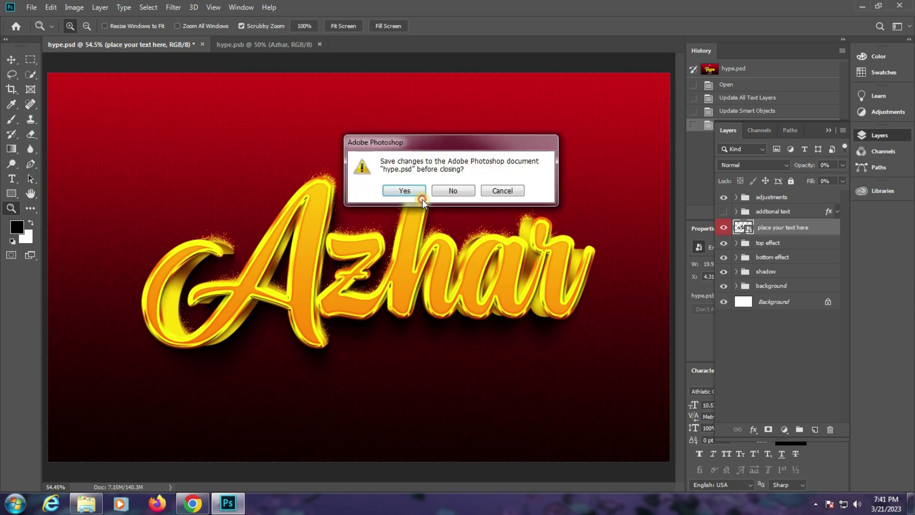
{"action": "left_click", "coordinate": [450, 191]}
{"action": "left_click", "coordinate": [148, 45]}
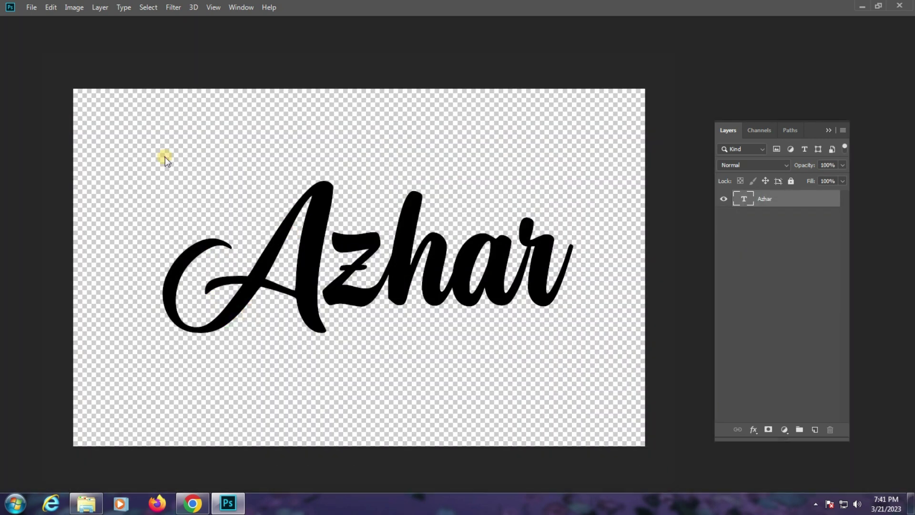
Open ice cream.psd, update its text layers, and open its text smart object
{"action": "left_click", "coordinate": [94, 507]}
{"action": "double_click", "coordinate": [339, 114]}
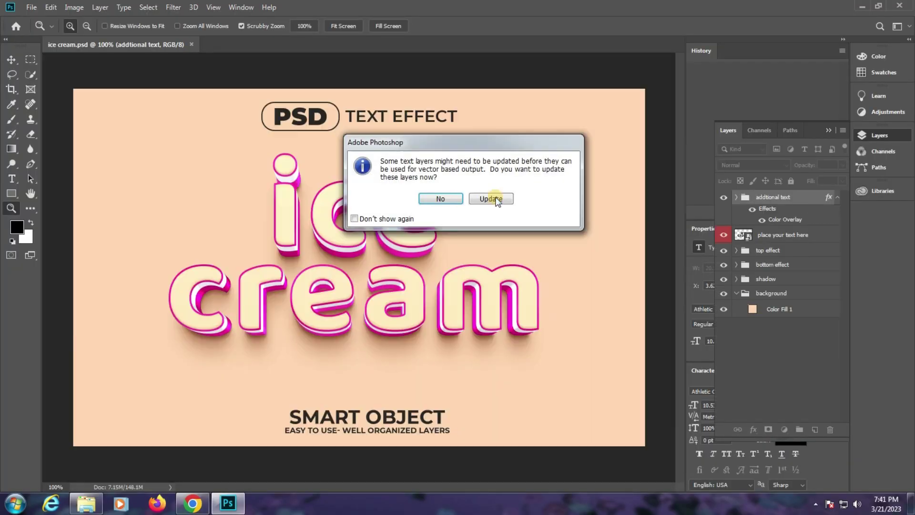
{"action": "left_click", "coordinate": [495, 203]}
{"action": "double_click", "coordinate": [745, 237]}
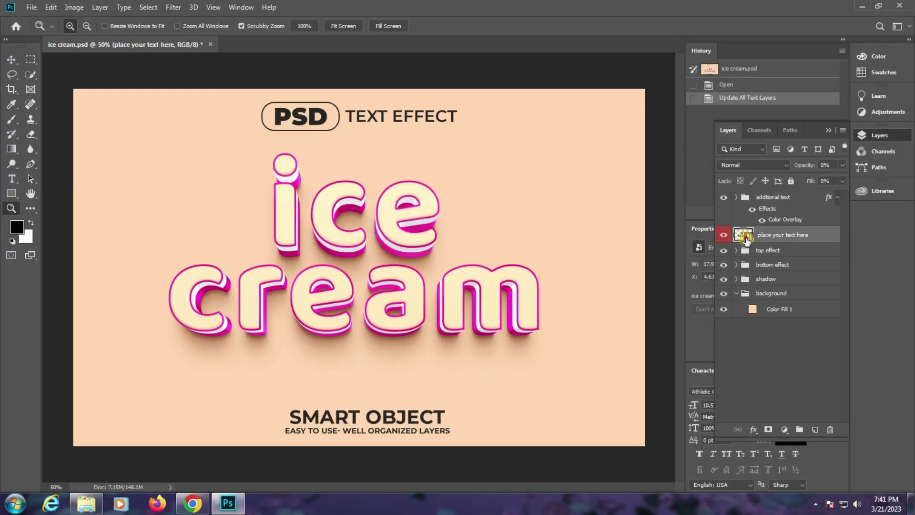
Replace the smart-object text with 'Azhar' and 'Editx' on two lines, and save
{"action": "left_click", "coordinate": [339, 209]}
{"action": "key", "text": "ctrl+a"}
{"action": "type", "text": "Azhar"}
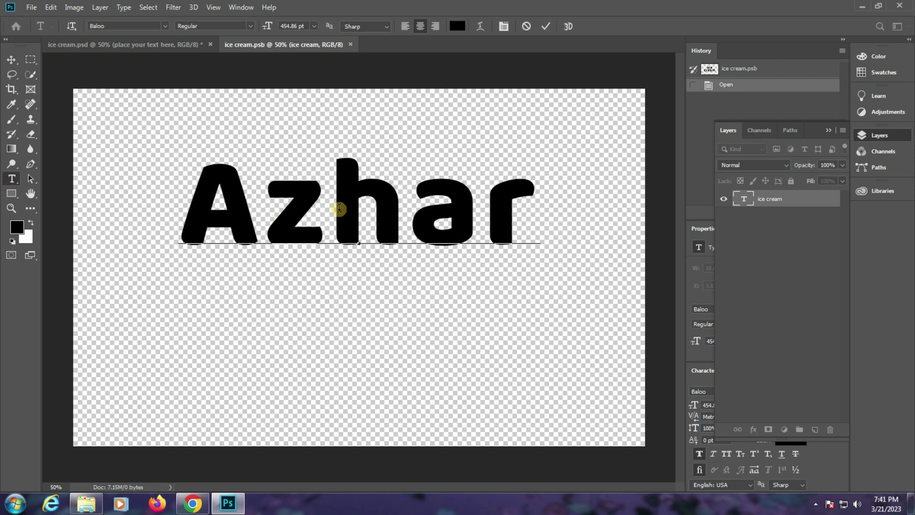
{"action": "key", "text": "Return"}
{"action": "type", "text": "Editx"}
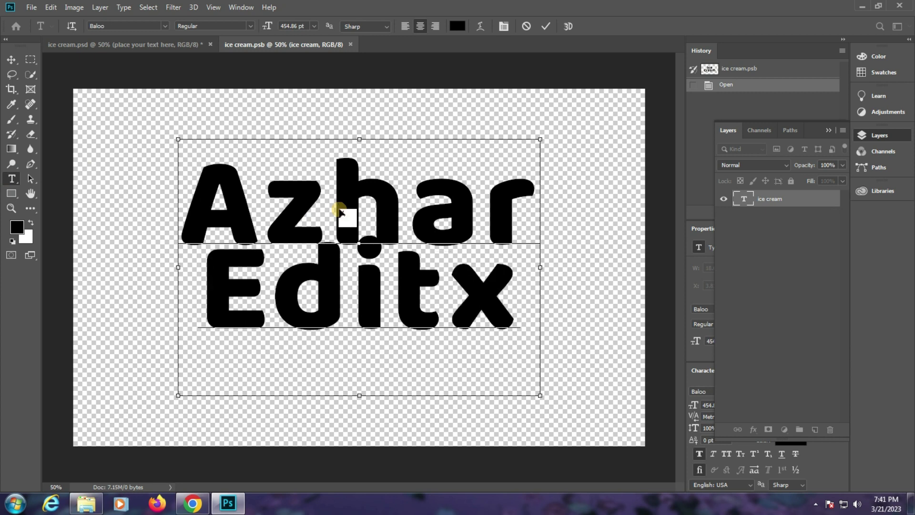
{"action": "key", "text": "ctrl+s"}
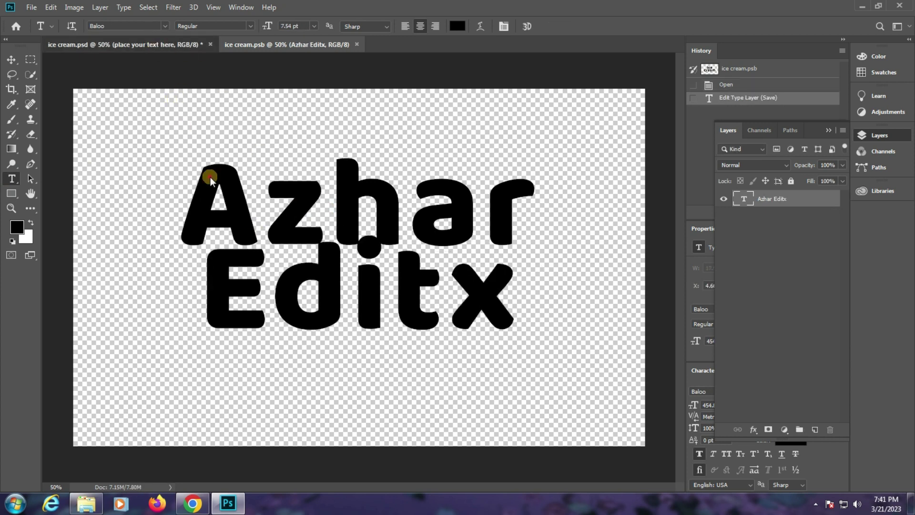
Inspect the Azhar Editx result in the ice cream template, then close it via the save prompt
{"action": "key", "text": "ctrl+Tab"}
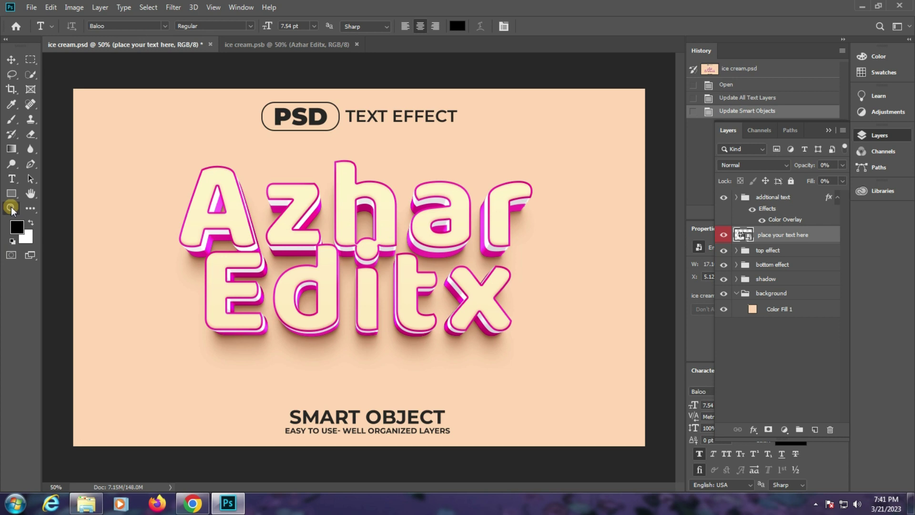
{"action": "left_click", "coordinate": [11, 208]}
{"action": "left_click", "coordinate": [380, 262]}
{"action": "right_click", "coordinate": [259, 198]}
{"action": "left_click", "coordinate": [267, 207]}
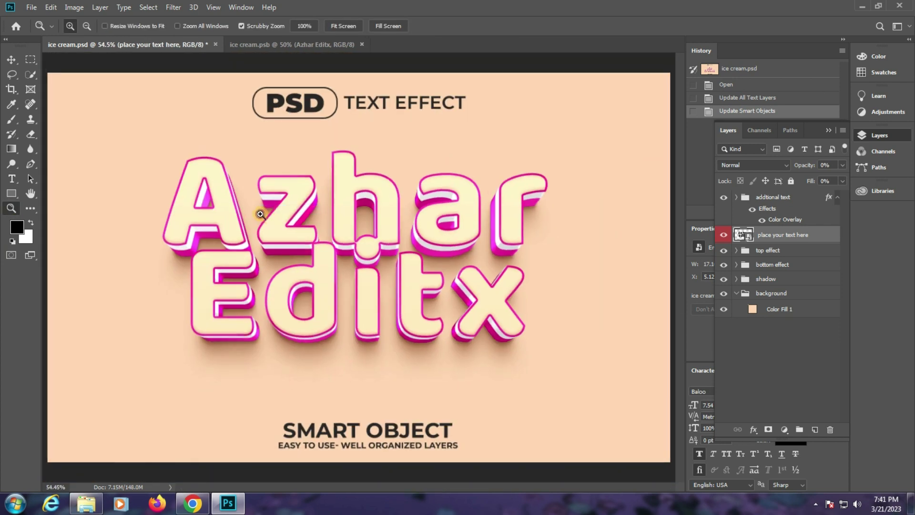
{"action": "left_click", "coordinate": [213, 44]}
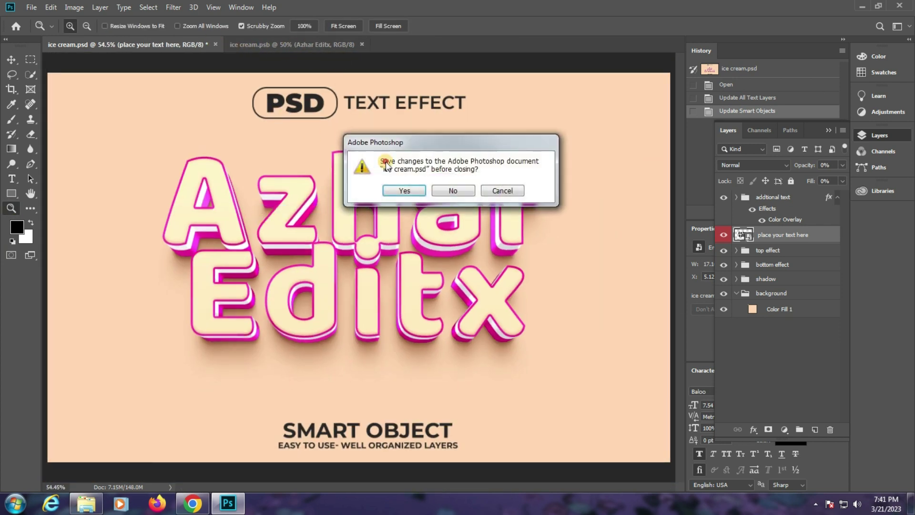
{"action": "left_click", "coordinate": [468, 247]}
{"action": "left_click", "coordinate": [86, 503]}
Open ice cream03.psd with updated text layers and fit the pink template on screen
{"action": "left_click", "coordinate": [548, 117]}
{"action": "left_click", "coordinate": [724, 114]}
{"action": "double_click", "coordinate": [766, 96]}
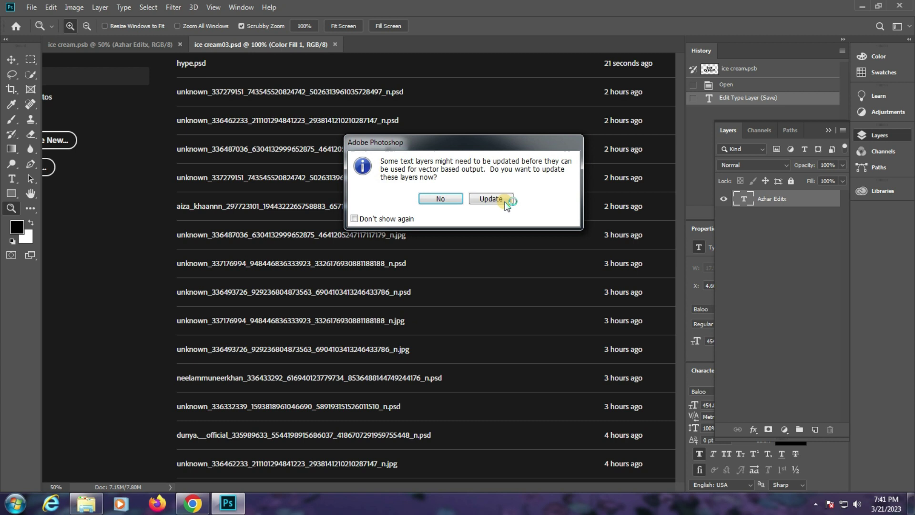
{"action": "left_click", "coordinate": [486, 199]}
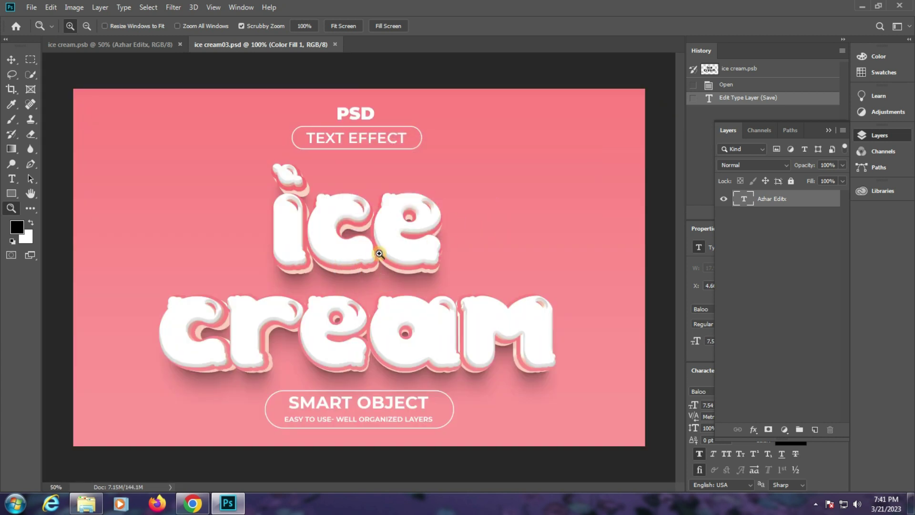
{"action": "key", "text": "ctrl+plus"}
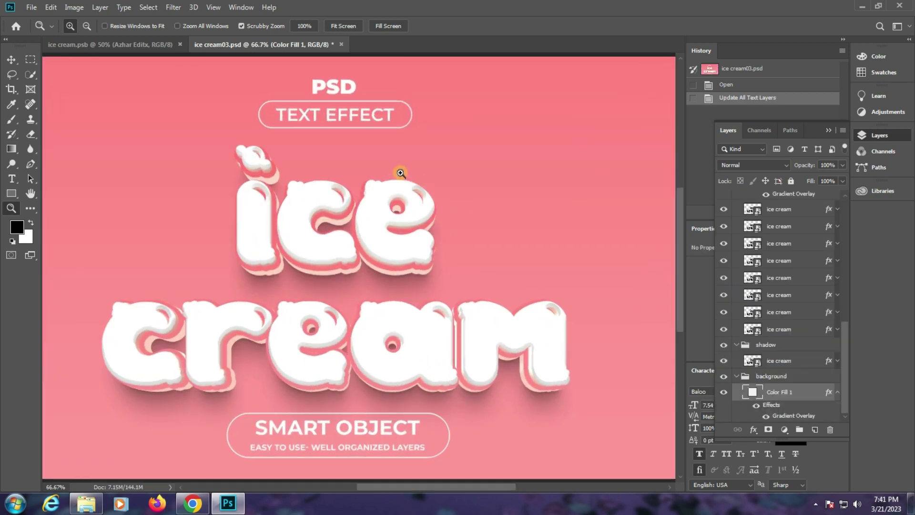
{"action": "right_click", "coordinate": [336, 153]}
{"action": "right_click", "coordinate": [305, 139]}
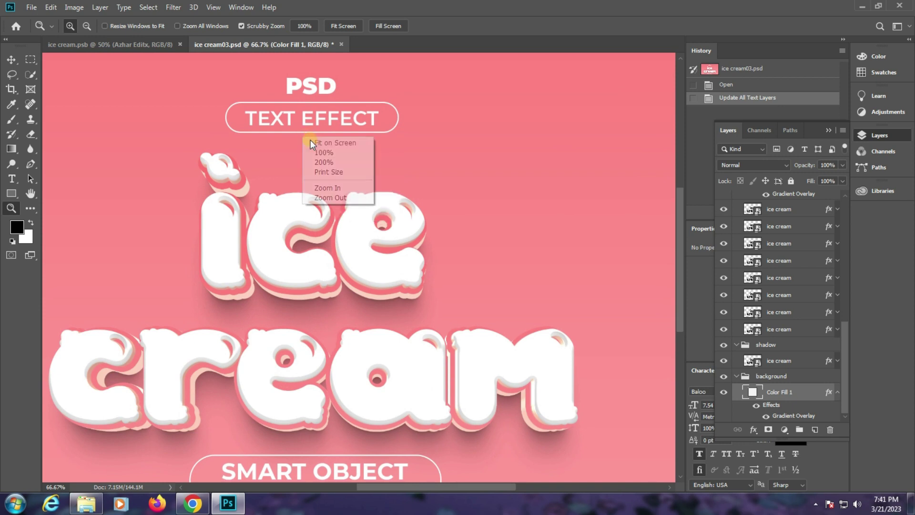
{"action": "left_click", "coordinate": [335, 143]}
Open ice cream03's text smart object and start editing, accepting the missing-font substitution
{"action": "double_click", "coordinate": [759, 365]}
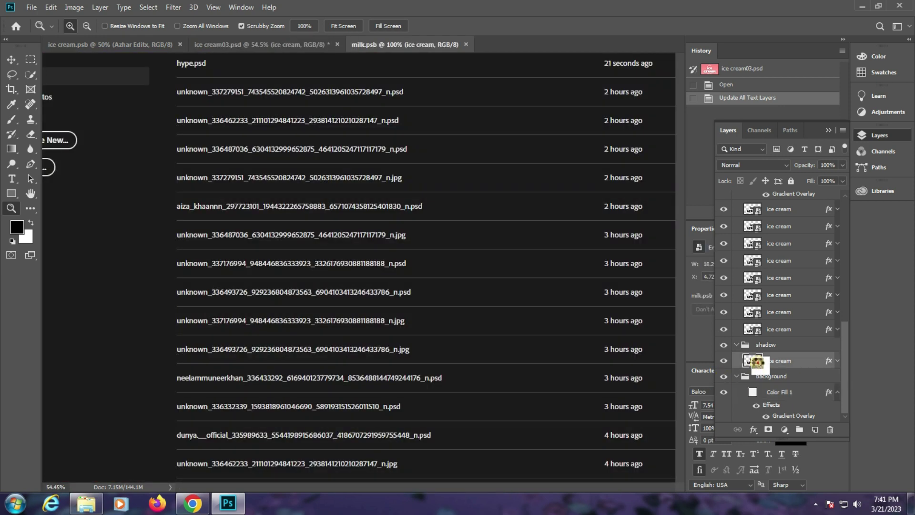
{"action": "key", "text": "Escape"}
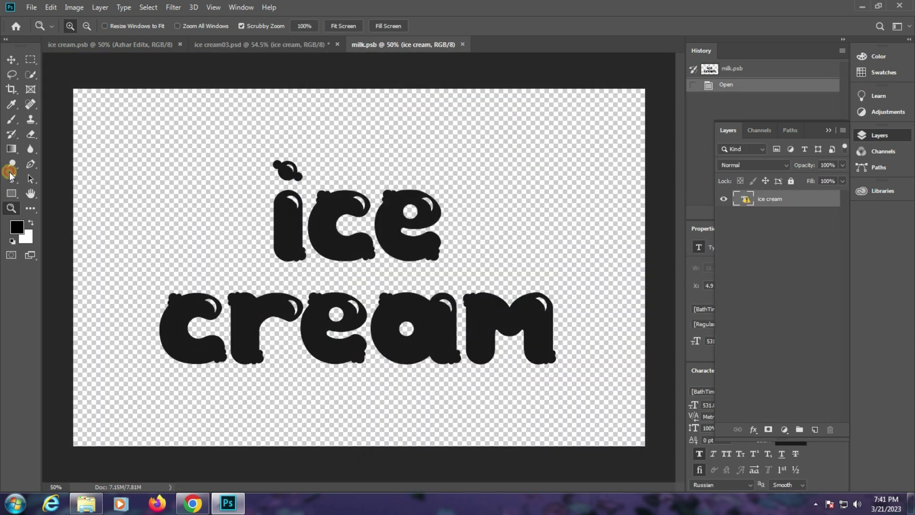
{"action": "left_click", "coordinate": [12, 179]}
{"action": "left_click", "coordinate": [317, 219]}
{"action": "left_click", "coordinate": [421, 217]}
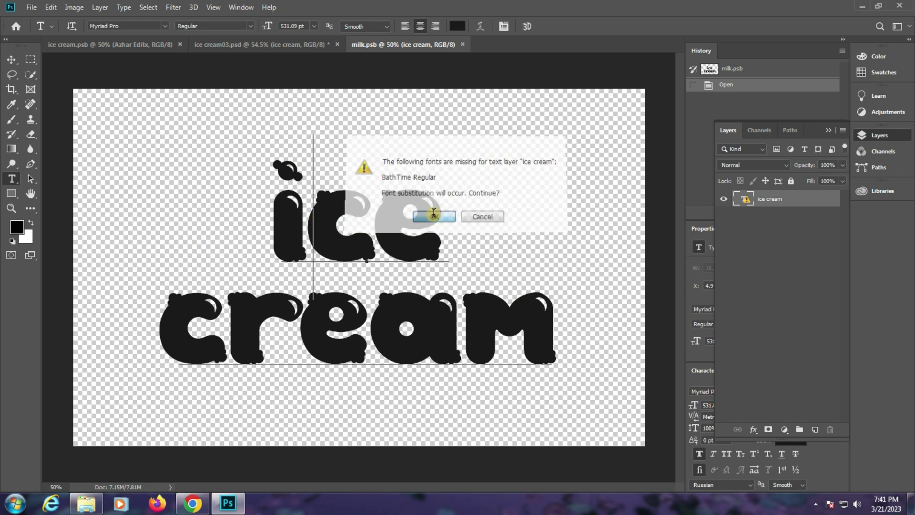
{"action": "left_click", "coordinate": [435, 213]}
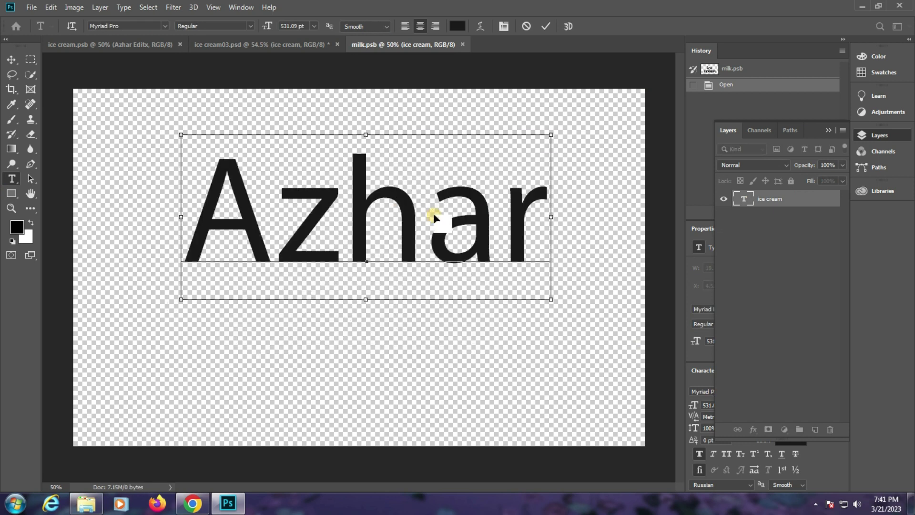
Move the Azhar text lower, keep its script font, and commit the edit
{"action": "left_click_drag", "start_coordinate": [260, 188], "coordinate": [267, 248]}
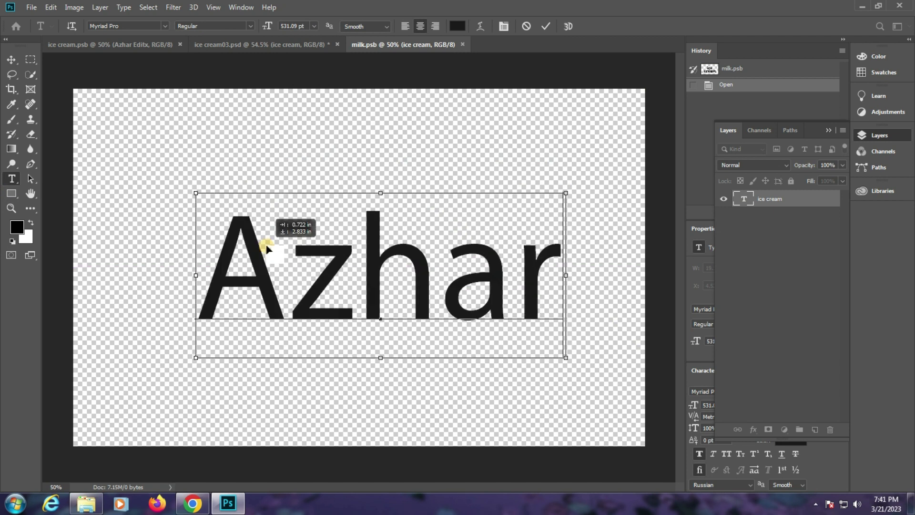
{"action": "key", "text": "ctrl+a"}
{"action": "scroll", "coordinate": [132, 27], "scroll_direction": "down", "scroll_amount": 1}
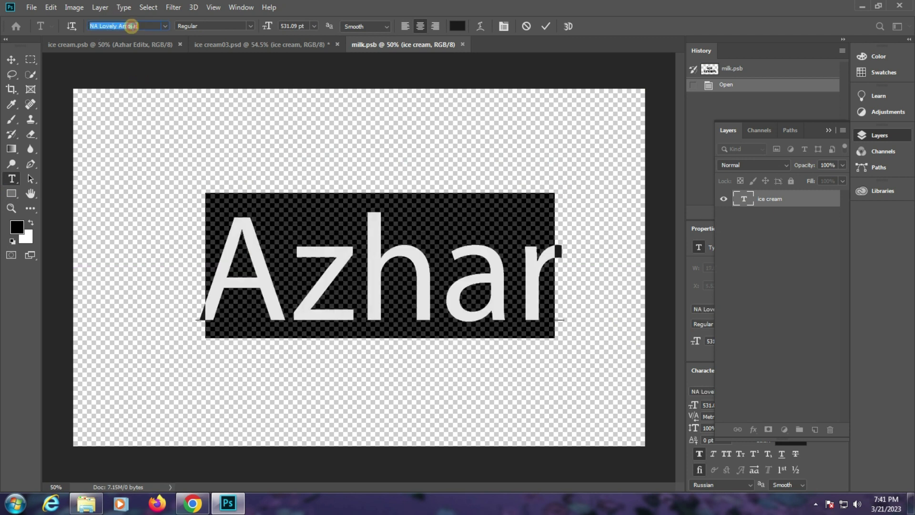
{"action": "scroll", "coordinate": [131, 26], "scroll_direction": "down", "scroll_amount": 2}
{"action": "scroll", "coordinate": [131, 26], "scroll_direction": "down", "scroll_amount": 2}
{"action": "scroll", "coordinate": [132, 26], "scroll_direction": "down", "scroll_amount": 1}
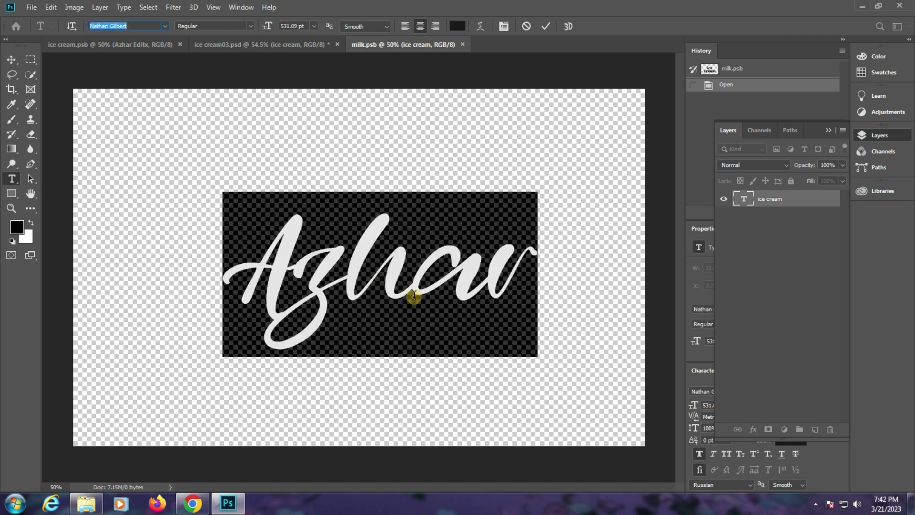
{"action": "left_click", "coordinate": [403, 274]}
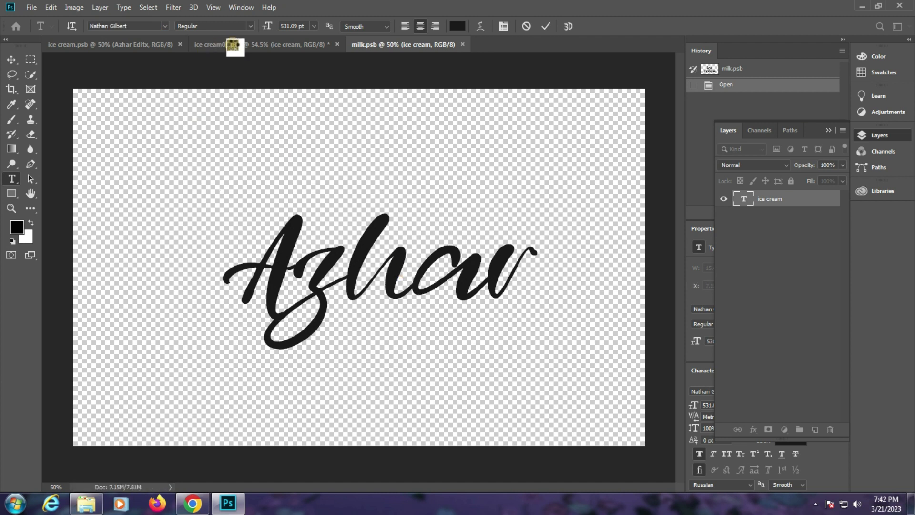
{"action": "left_click", "coordinate": [251, 188]}
Inspect the pink Azhar effect in ice cream03, then close it without saving
{"action": "key", "text": "ctrl+shift+Tab"}
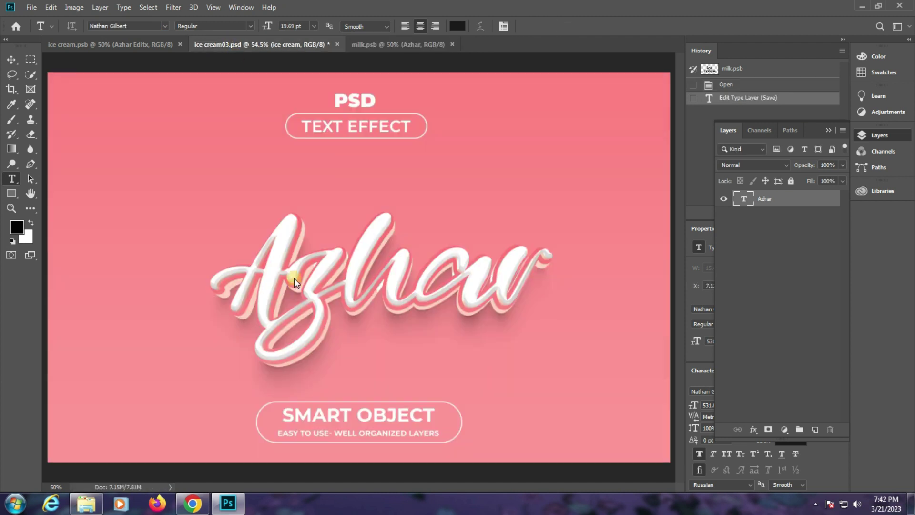
{"action": "left_click", "coordinate": [10, 210]}
{"action": "left_click", "coordinate": [496, 273]}
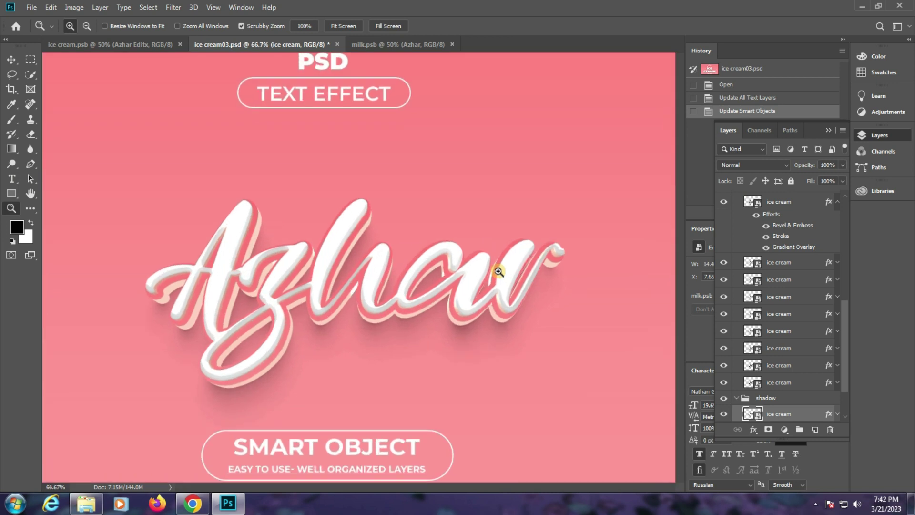
{"action": "left_click", "coordinate": [297, 211]}
{"action": "right_click", "coordinate": [297, 220]}
{"action": "left_click", "coordinate": [318, 226]}
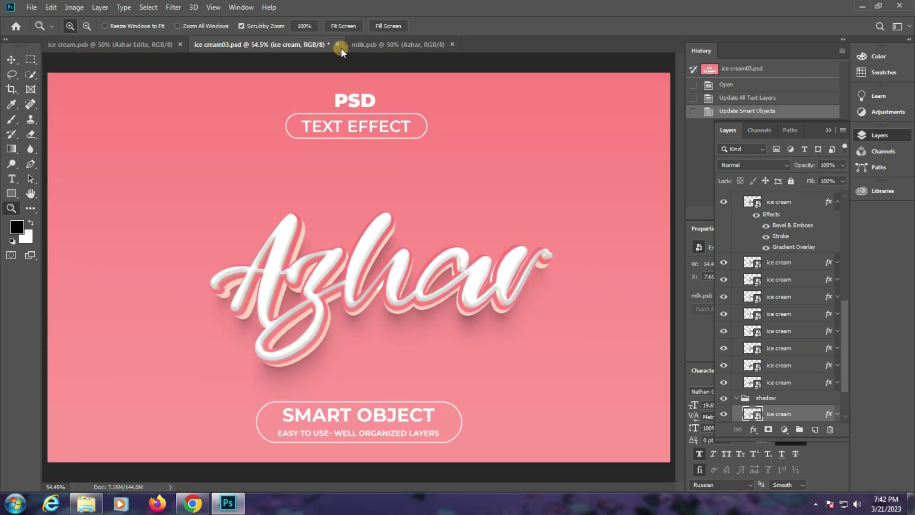
{"action": "left_click", "coordinate": [339, 44]}
{"action": "left_click", "coordinate": [448, 189]}
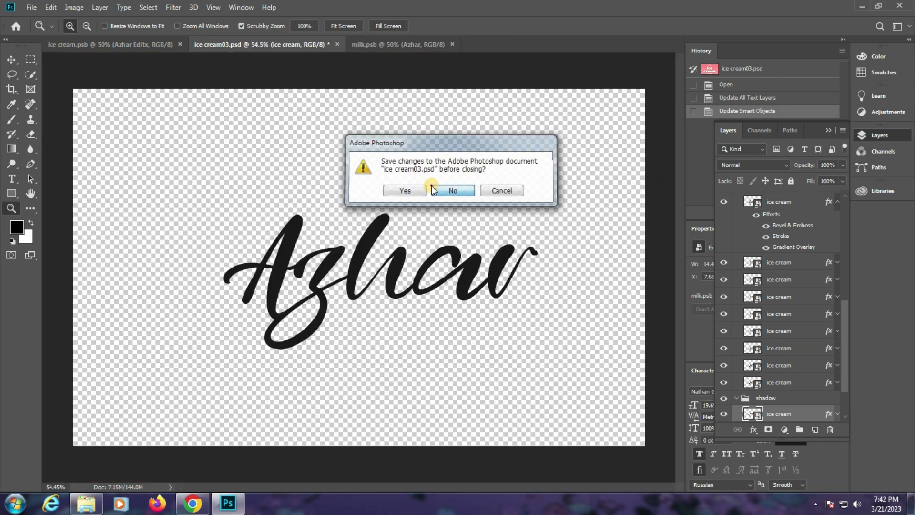
Close milk.psb, then open love.psd with updated text layers and its text smart object
{"action": "left_click", "coordinate": [147, 44]}
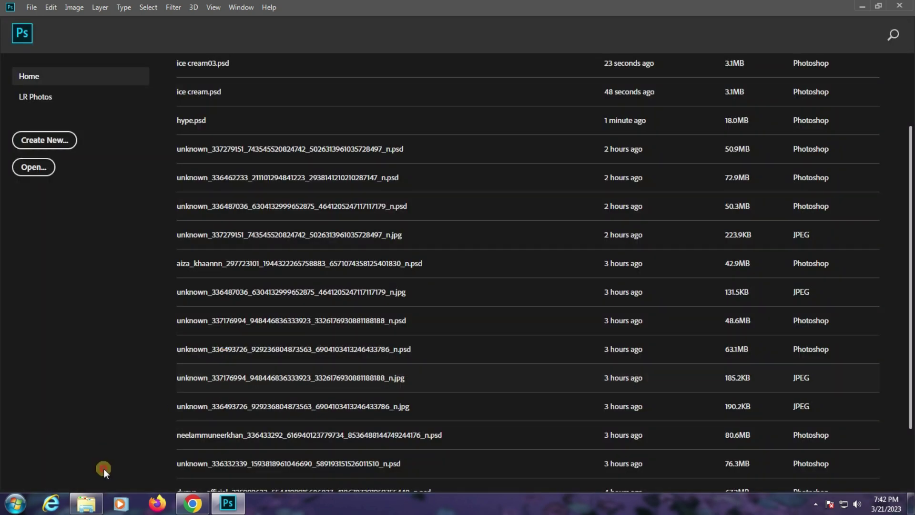
{"action": "left_click", "coordinate": [87, 504]}
{"action": "left_click", "coordinate": [498, 105]}
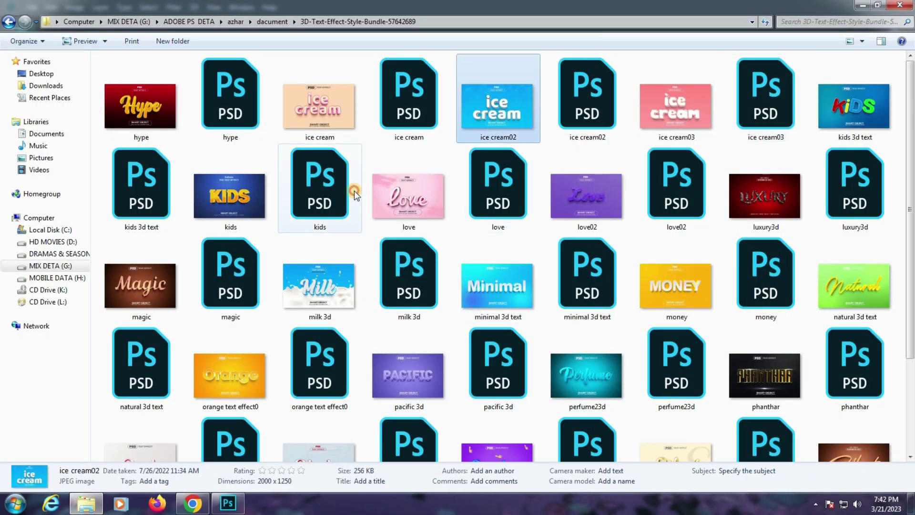
{"action": "double_click", "coordinate": [516, 199]}
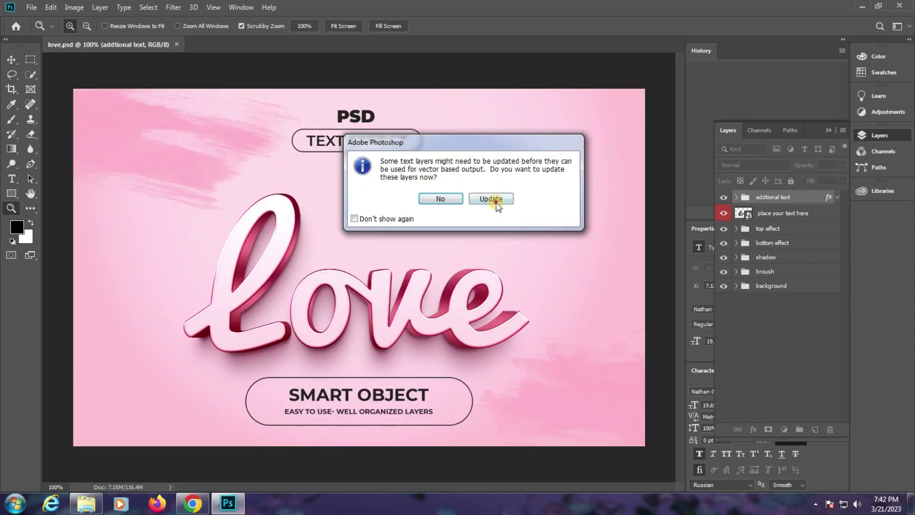
{"action": "left_click", "coordinate": [496, 200]}
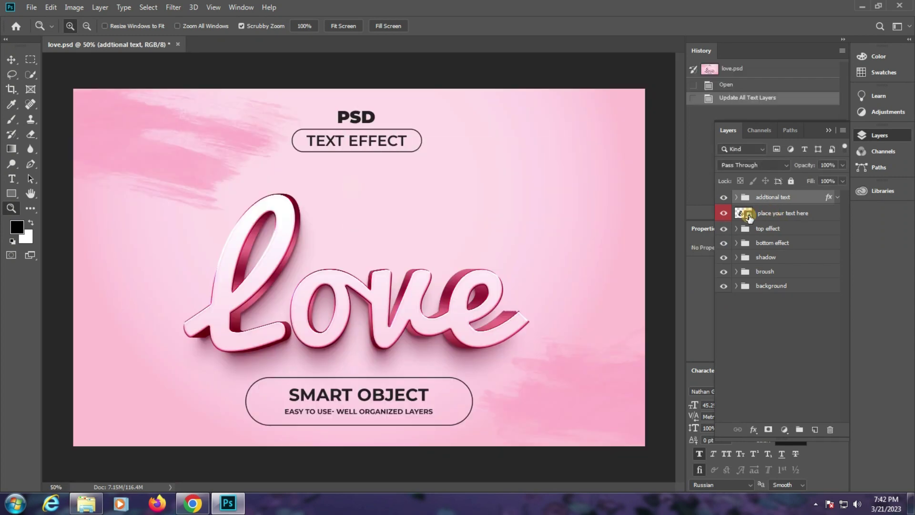
{"action": "double_click", "coordinate": [743, 214]}
Dismiss the missing fonts warning and copy the missing font name Pacifico
{"action": "left_click", "coordinate": [499, 273]}
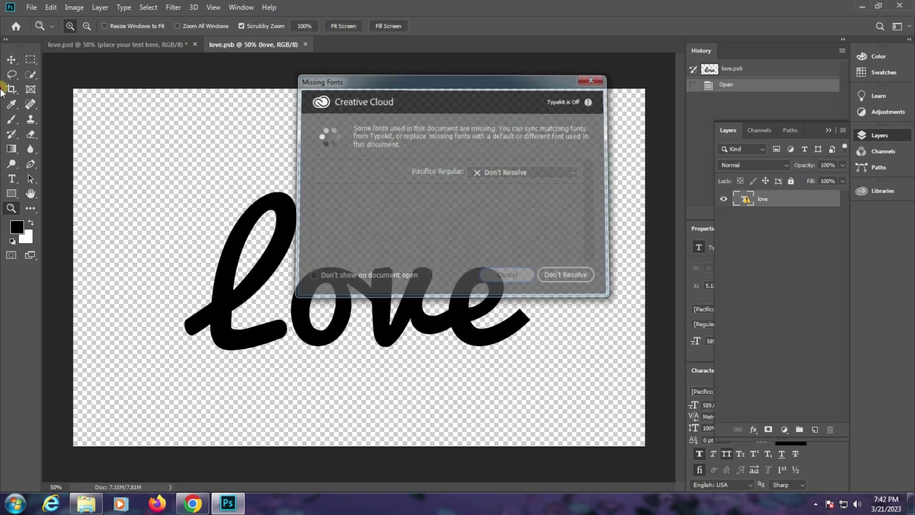
{"action": "left_click", "coordinate": [11, 178]}
{"action": "right_click", "coordinate": [102, 26]}
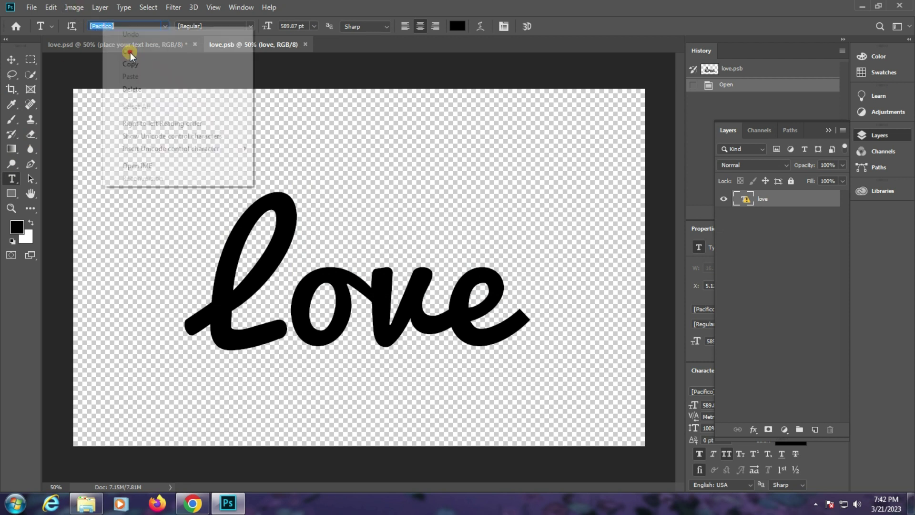
{"action": "left_click", "coordinate": [144, 64]}
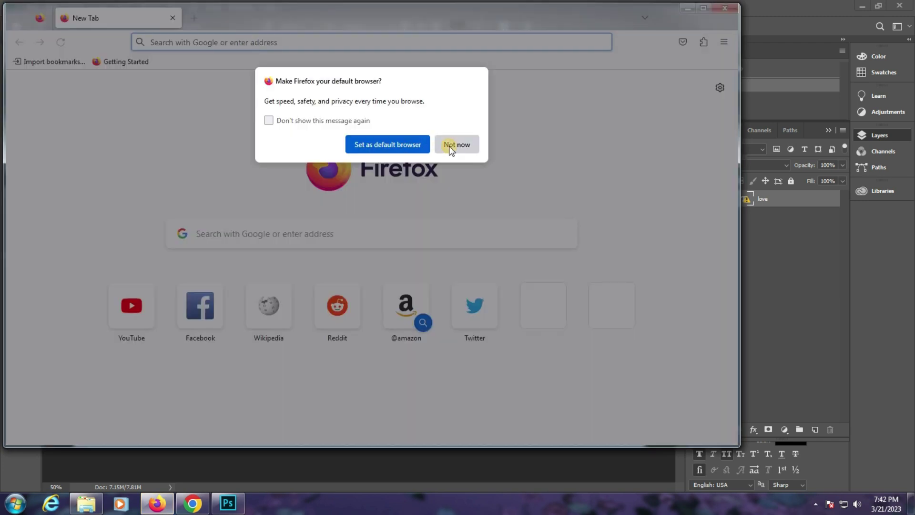
Search Google for 'Pacifico font'
{"action": "left_click", "coordinate": [451, 148]}
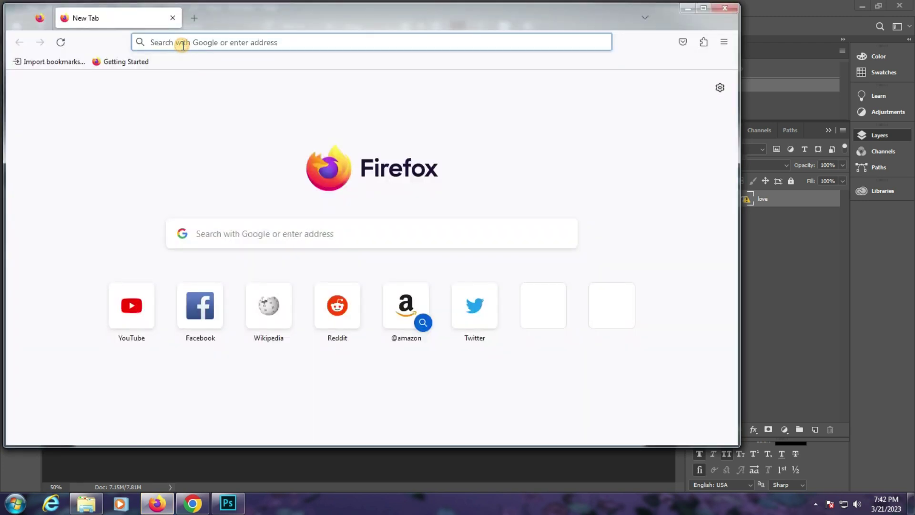
{"action": "type", "text": "google."}
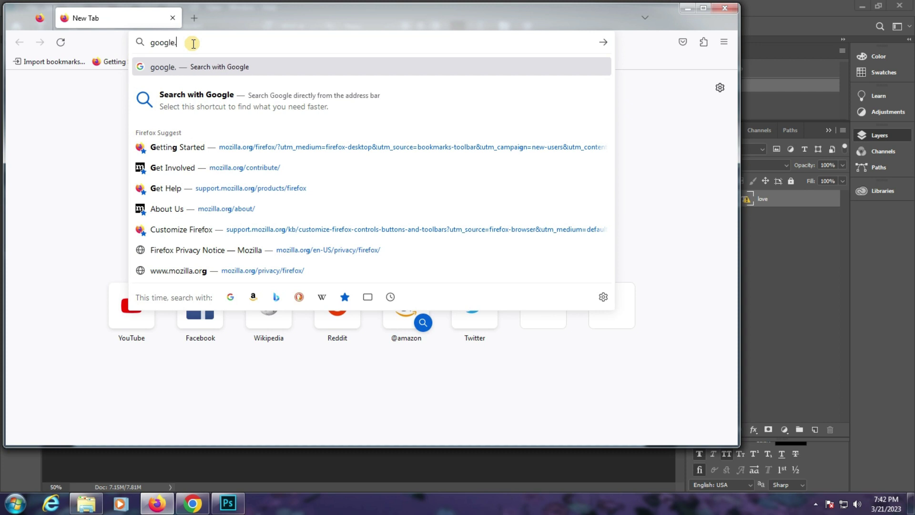
{"action": "type", "text": "com"}
{"action": "key", "text": "Return"}
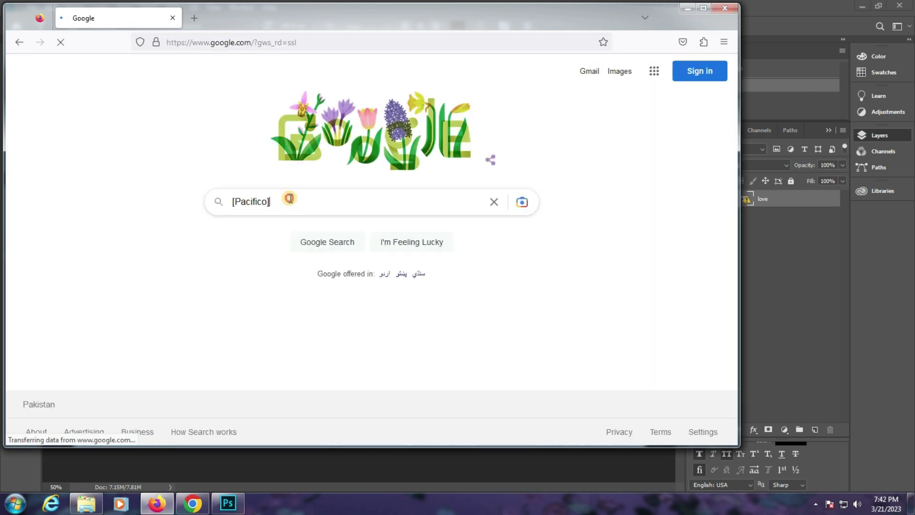
{"action": "left_click", "coordinate": [289, 198]}
{"action": "type", "text": "ont"}
{"action": "key", "text": "Return"}
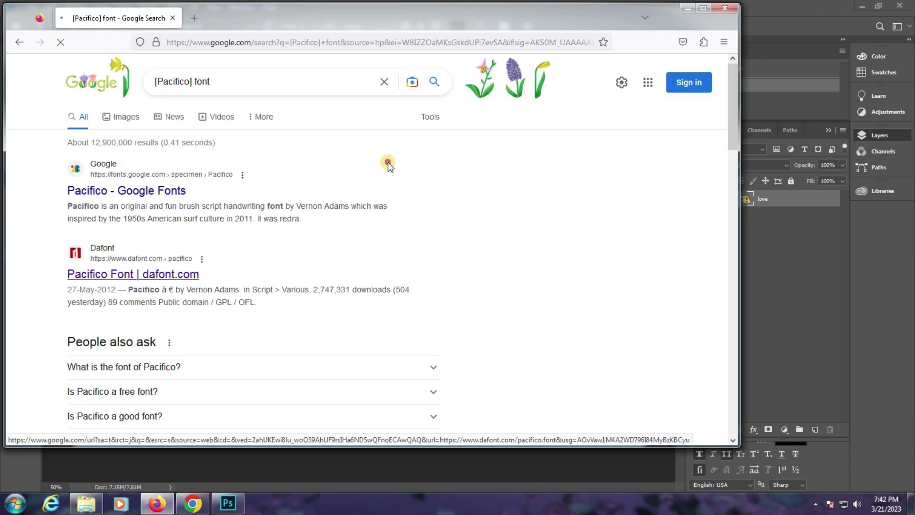
Download pacifico.zip from dafont and install Pacifico.ttf from it
{"action": "double_click", "coordinate": [360, 22]}
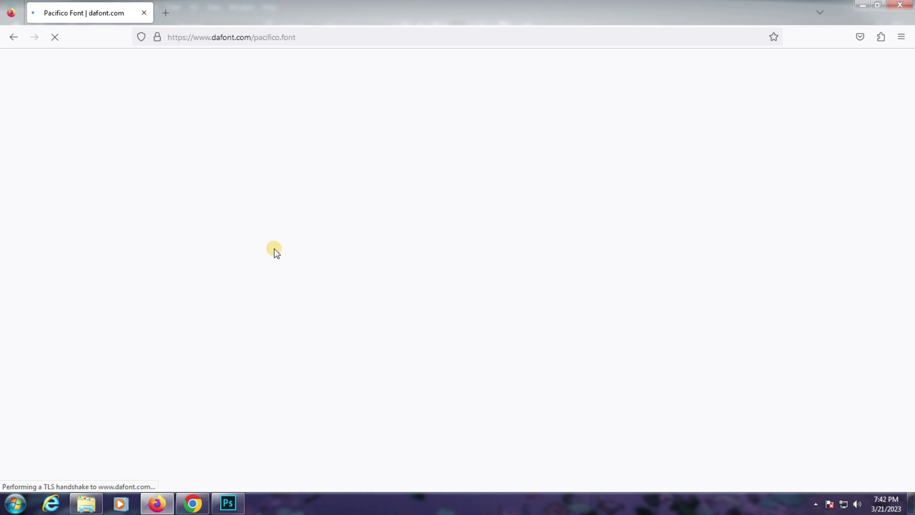
{"action": "left_click", "coordinate": [869, 257]}
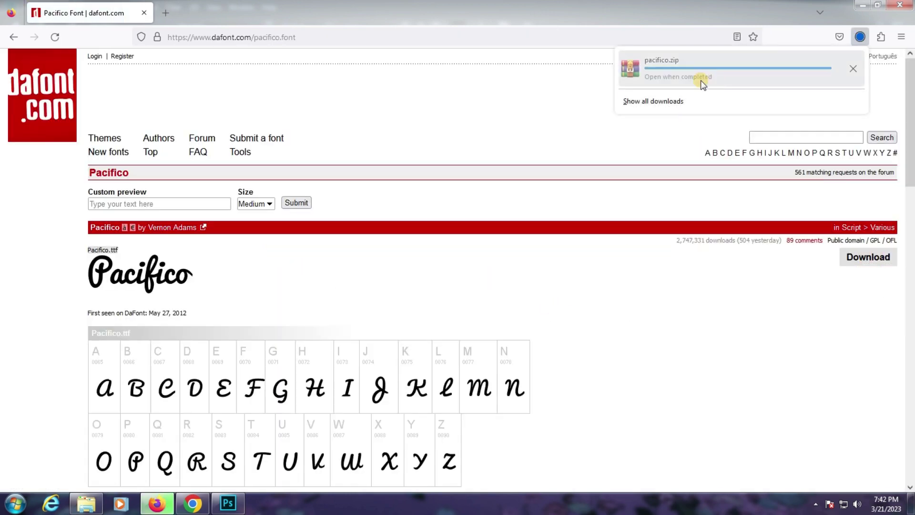
{"action": "left_click", "coordinate": [660, 76]}
{"action": "double_click", "coordinate": [61, 141]}
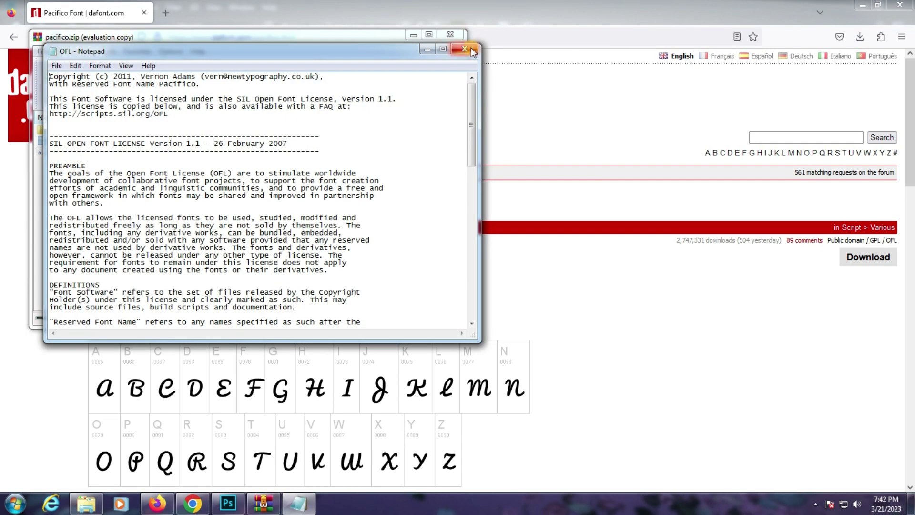
{"action": "left_click", "coordinate": [472, 49]}
{"action": "double_click", "coordinate": [109, 151]}
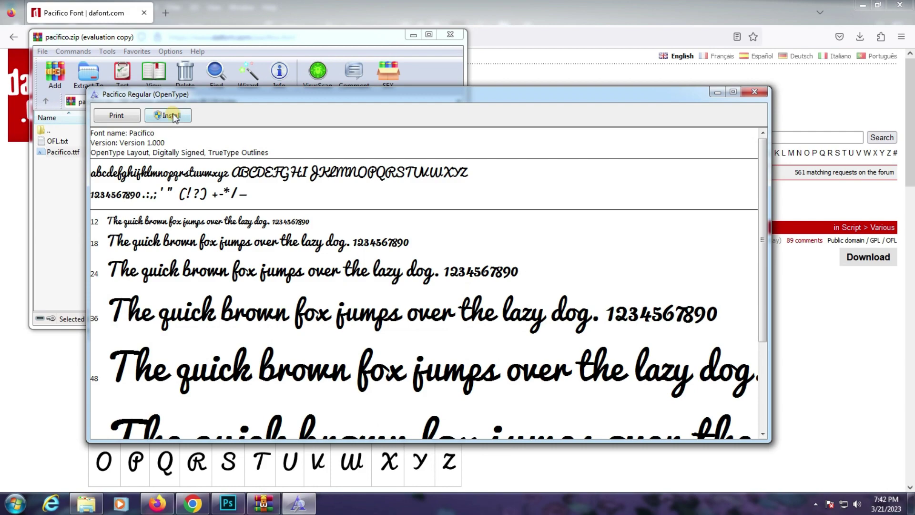
{"action": "left_click", "coordinate": [171, 116]}
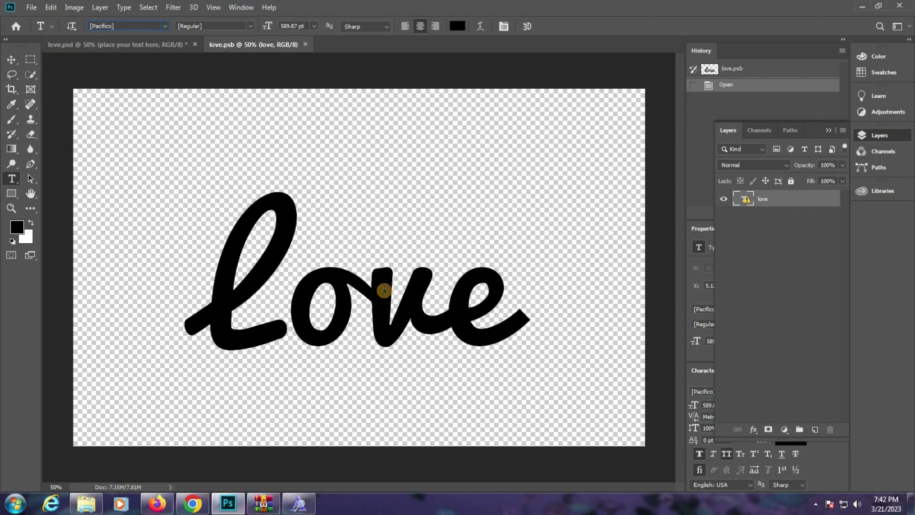
{"action": "left_click", "coordinate": [385, 290]}
Get past the font and layout warnings and select all of the love text
{"action": "left_click", "coordinate": [425, 217]}
{"action": "left_click", "coordinate": [486, 218]}
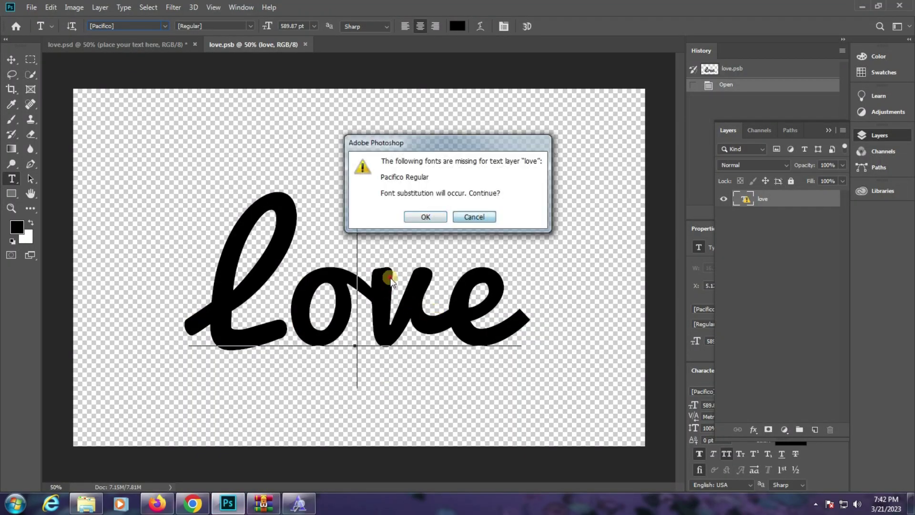
{"action": "left_click", "coordinate": [402, 294]}
{"action": "left_click", "coordinate": [445, 261]}
{"action": "key", "text": "ctrl+a"}
Replace the love text with Azhar, commit, and save the smart object
{"action": "type", "text": "az"}
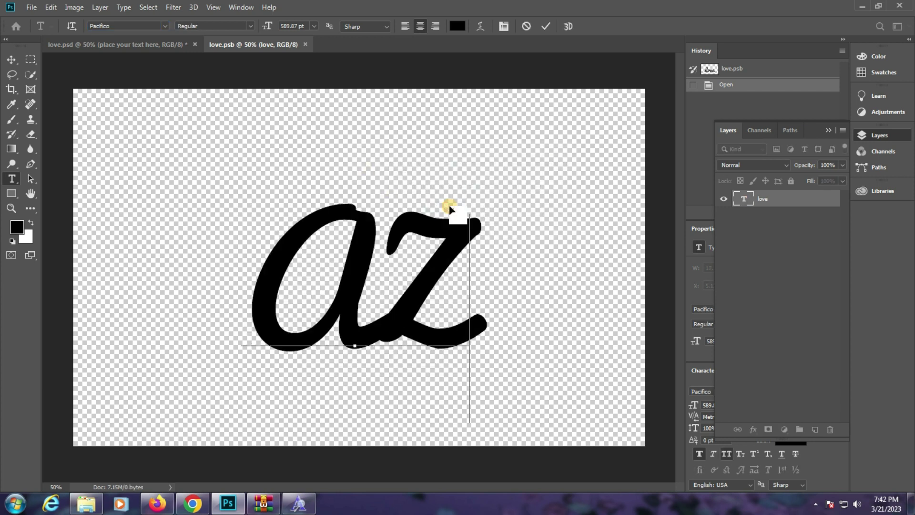
{"action": "key", "text": "ctrl+a"}
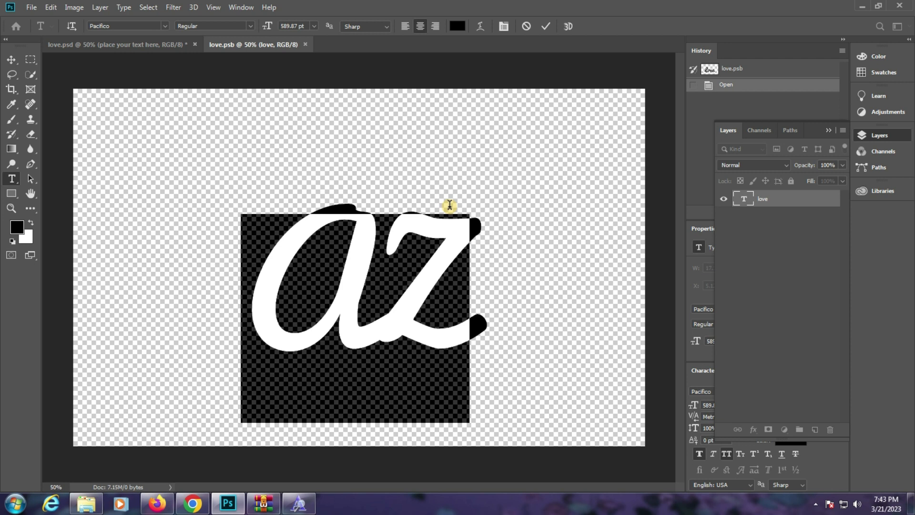
{"action": "left_click", "coordinate": [265, 316]}
{"action": "key", "text": "ctrl+a"}
{"action": "key", "text": "Right"}
{"action": "key", "text": "BackSpace"}
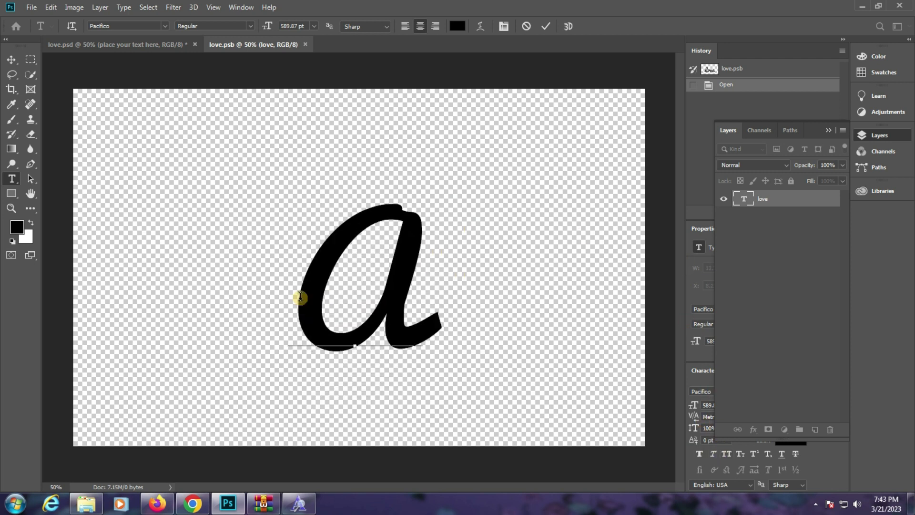
{"action": "type", "text": "zhar"}
{"action": "key", "text": "ctrl+Return"}
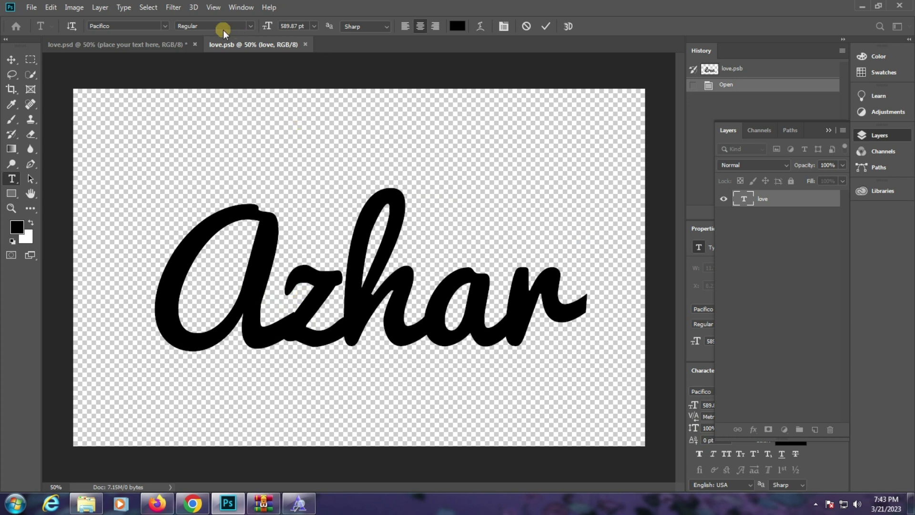
{"action": "key", "text": "ctrl+s"}
{"action": "left_click", "coordinate": [159, 44]}
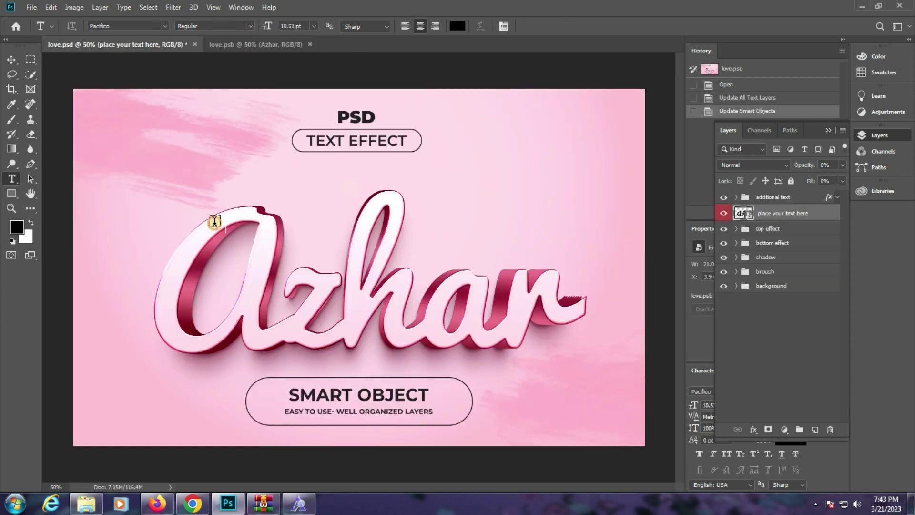
Inspect the pink Azhar result, then close love.psd without saving and close love.psb
{"action": "left_click", "coordinate": [11, 208]}
{"action": "left_click", "coordinate": [466, 310]}
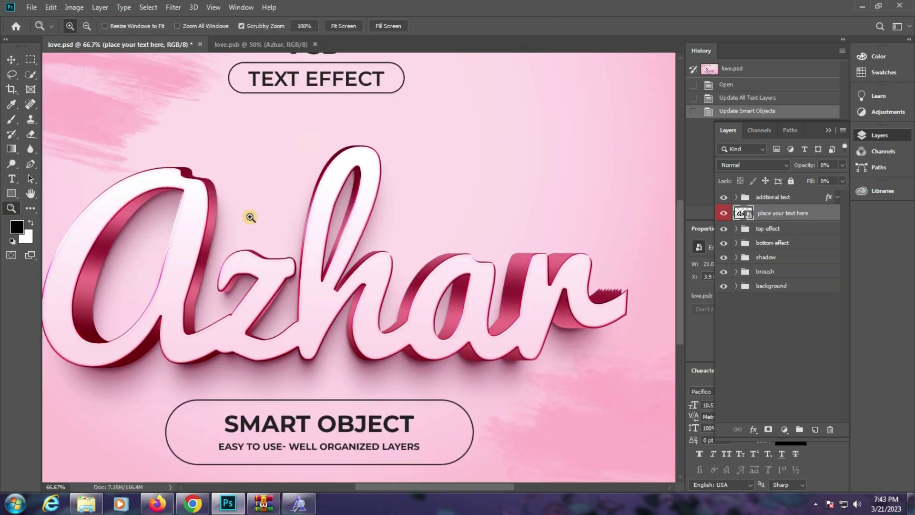
{"action": "right_click", "coordinate": [249, 215]}
{"action": "left_click", "coordinate": [860, 265]}
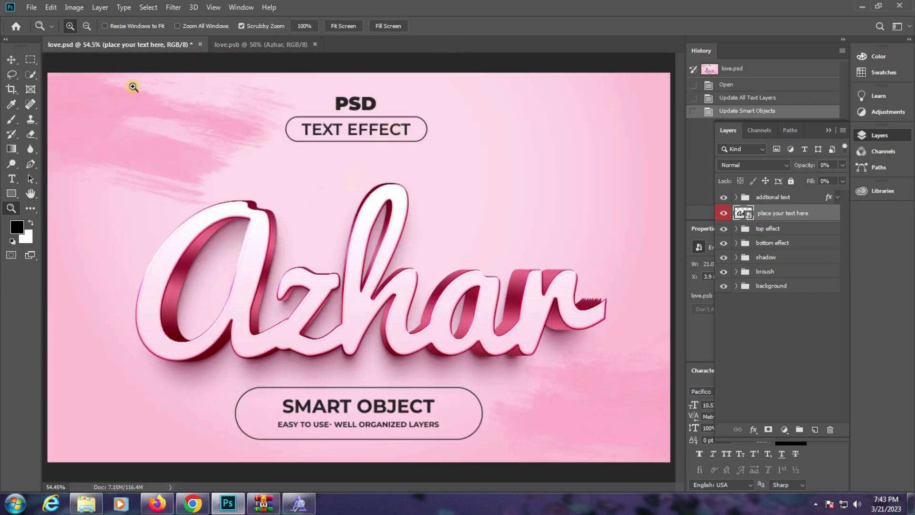
{"action": "left_click", "coordinate": [201, 44]}
{"action": "left_click", "coordinate": [445, 188]}
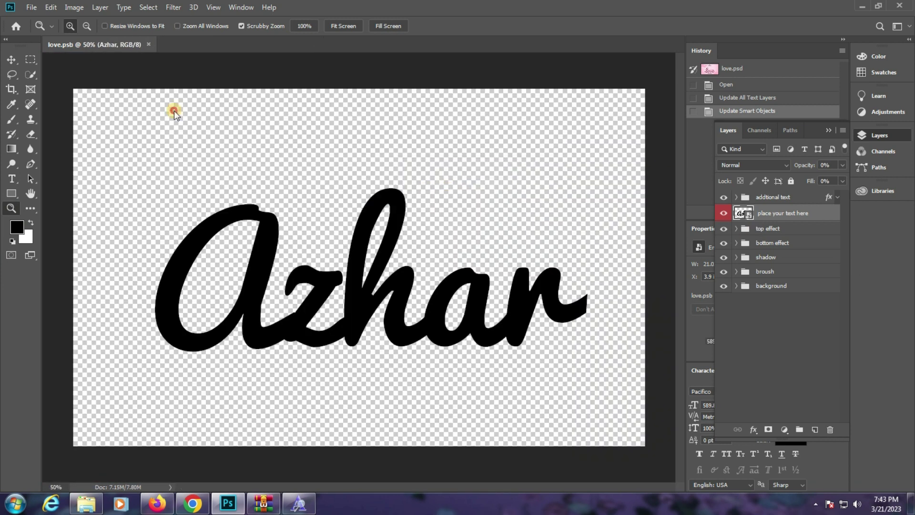
{"action": "left_click", "coordinate": [149, 44]}
Preview love02 in the template folder, then open the magic template in Photoshop
{"action": "left_click", "coordinate": [94, 509]}
{"action": "left_click", "coordinate": [581, 188]}
{"action": "left_click", "coordinate": [588, 205]}
{"action": "double_click", "coordinate": [588, 205]}
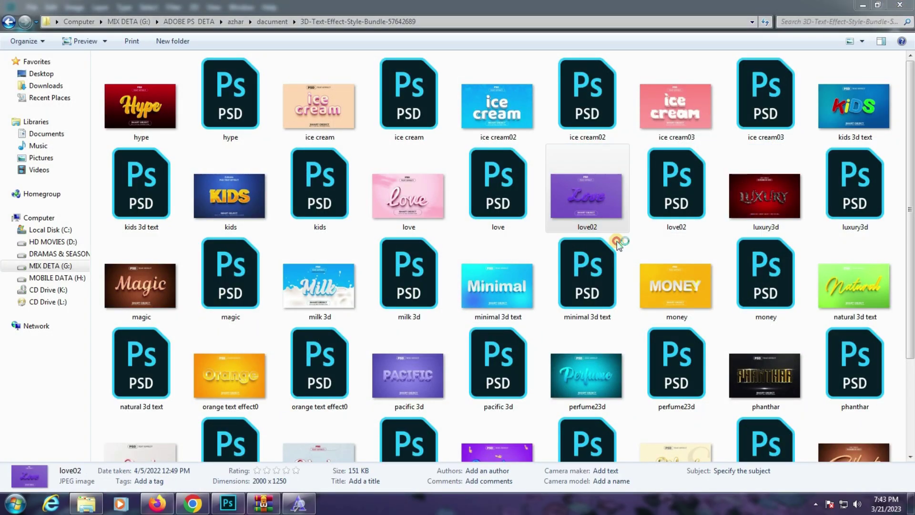
{"action": "key", "text": "alt+F4"}
{"action": "left_click", "coordinate": [153, 289]}
{"action": "double_click", "coordinate": [229, 278]}
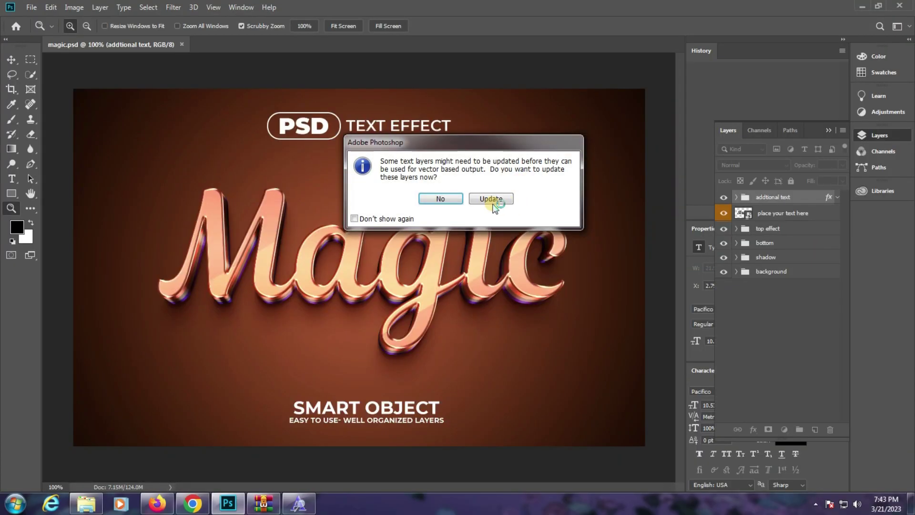
Update the magic template's text layers and open its text smart object
{"action": "left_click", "coordinate": [490, 197]}
{"action": "double_click", "coordinate": [747, 214]}
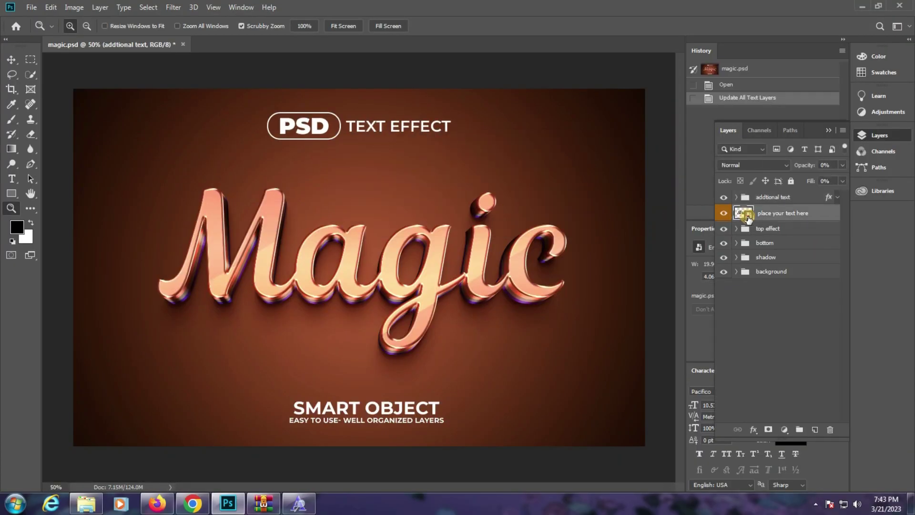
{"action": "left_click", "coordinate": [490, 199]}
{"action": "left_click", "coordinate": [11, 179]}
Replace the Magic text with Azhar, turn off All Caps, and save the smart object
{"action": "left_click", "coordinate": [272, 241]}
{"action": "key", "text": "ctrl+a"}
{"action": "type", "text": "AZHAR"}
{"action": "key", "text": "ctrl+a"}
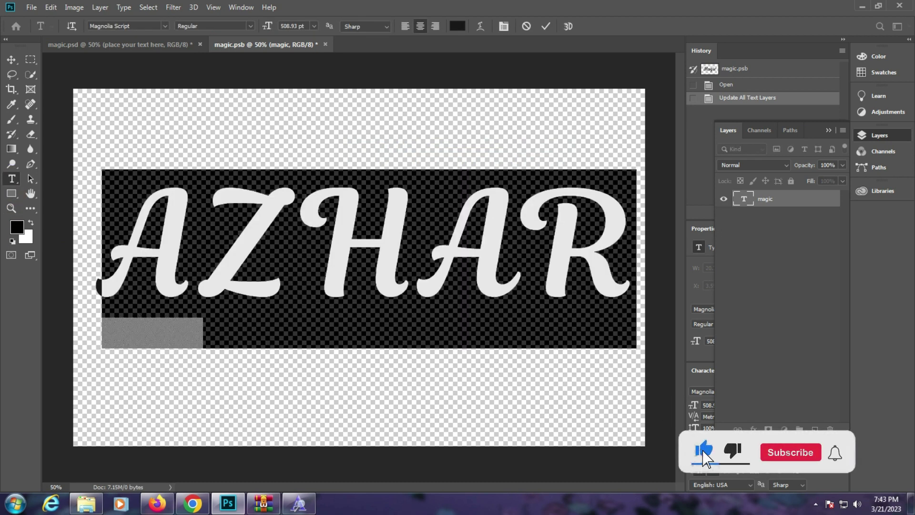
{"action": "key", "text": "ctrl+shift+k"}
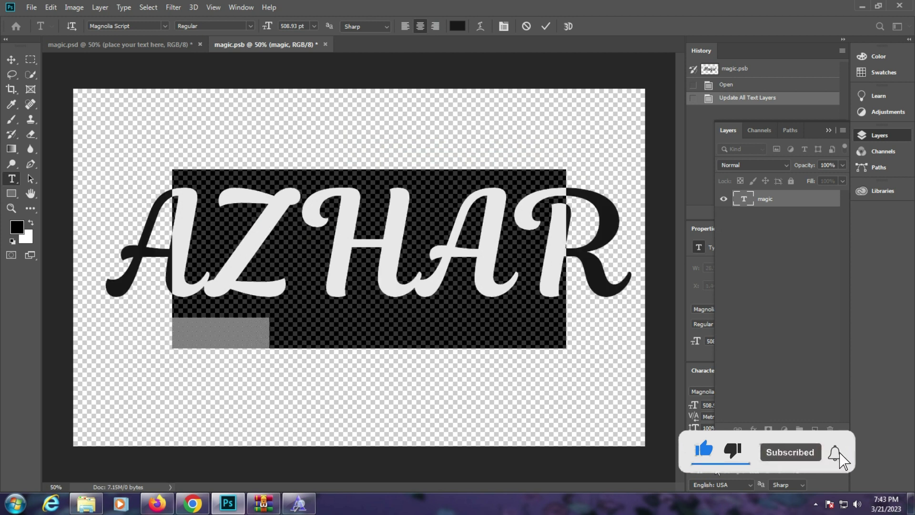
{"action": "left_click", "coordinate": [410, 258]}
{"action": "key", "text": "ctrl"}
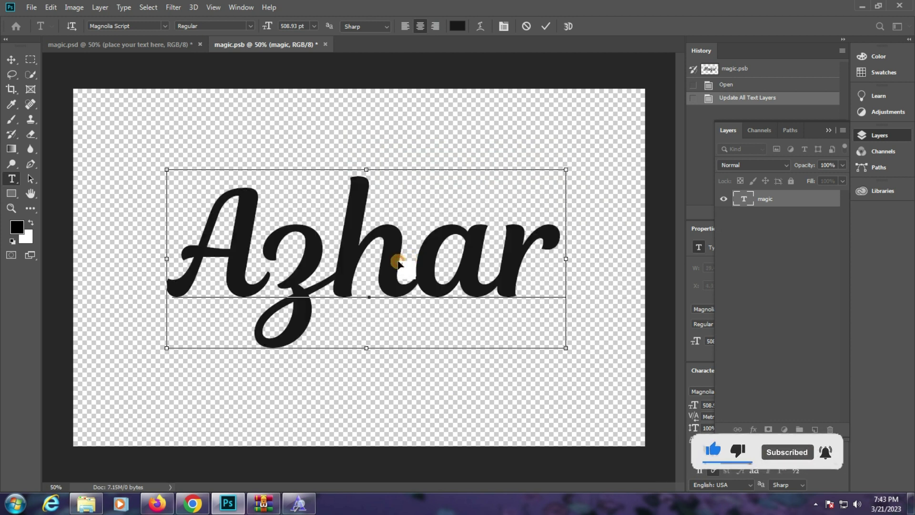
{"action": "left_click", "coordinate": [357, 90]}
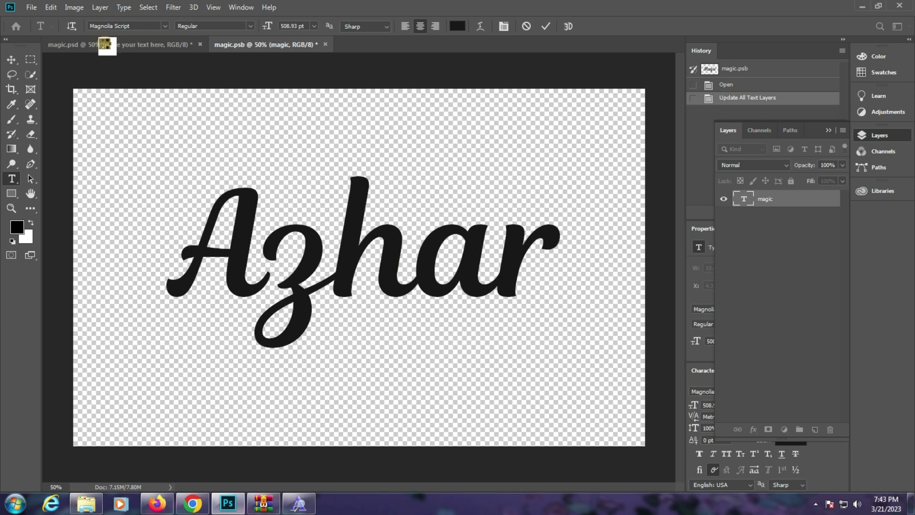
{"action": "key", "text": "ctrl+s"}
Inspect the copper Azhar effect in magic.psd, then close it without saving
{"action": "left_click", "coordinate": [119, 45]}
{"action": "left_click", "coordinate": [11, 208]}
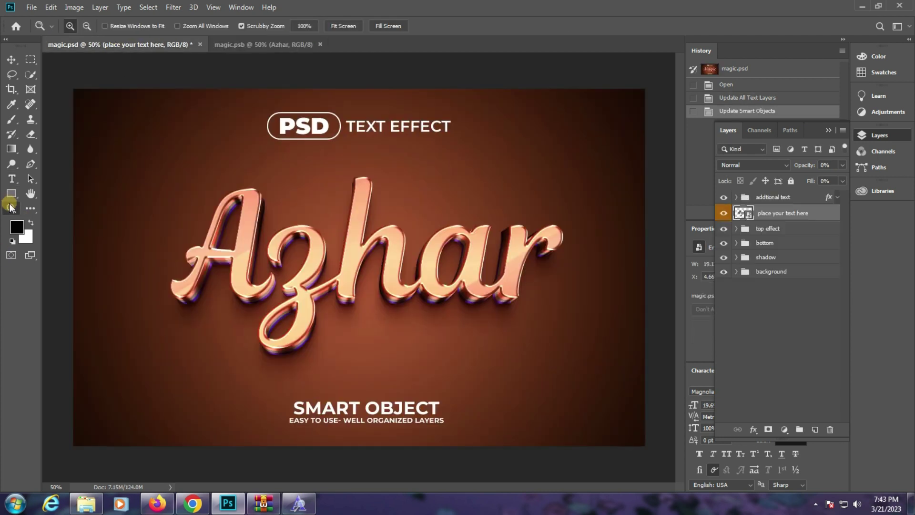
{"action": "left_click", "coordinate": [348, 256]}
{"action": "right_click", "coordinate": [181, 192]}
{"action": "left_click", "coordinate": [240, 204]}
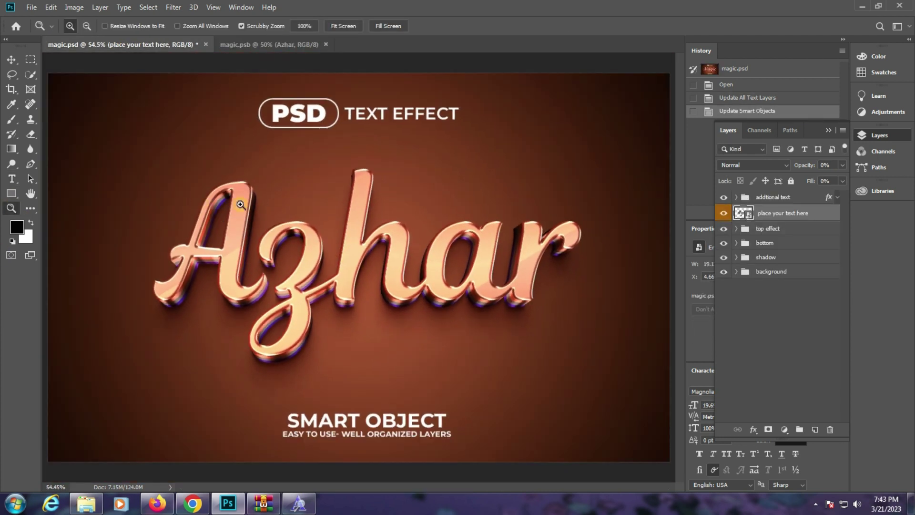
{"action": "left_click", "coordinate": [210, 46]}
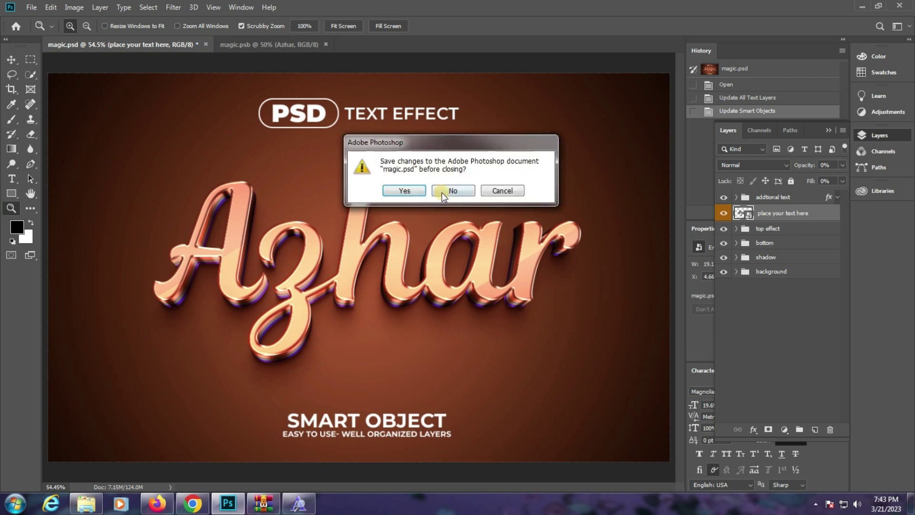
{"action": "left_click", "coordinate": [456, 189]}
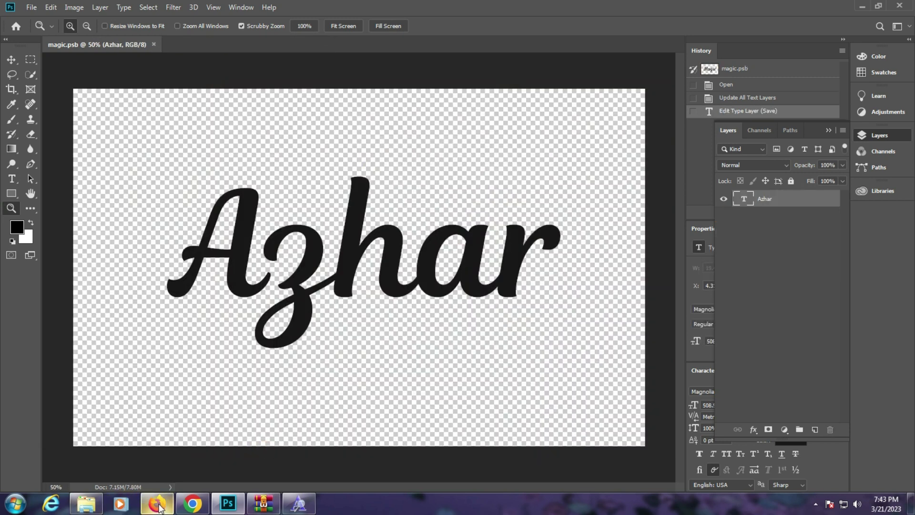
Open money.psd, update its text layers, and open the MONEY smart object
{"action": "mouse_move", "coordinate": [86, 504]}
{"action": "left_click", "coordinate": [157, 436]}
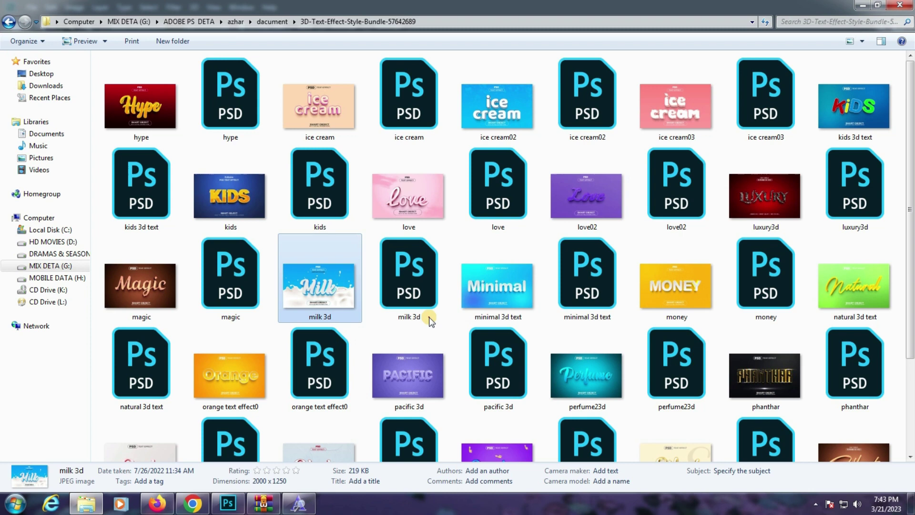
{"action": "double_click", "coordinate": [755, 290]}
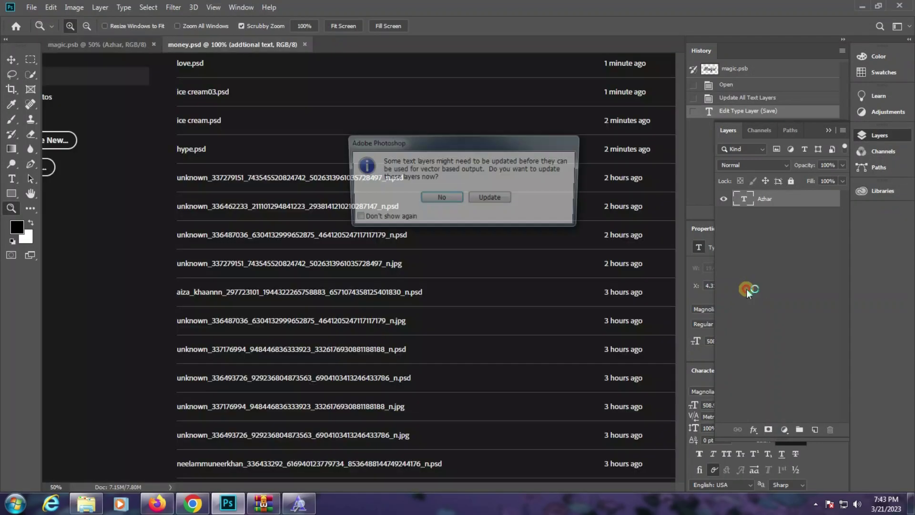
{"action": "left_click", "coordinate": [490, 197]}
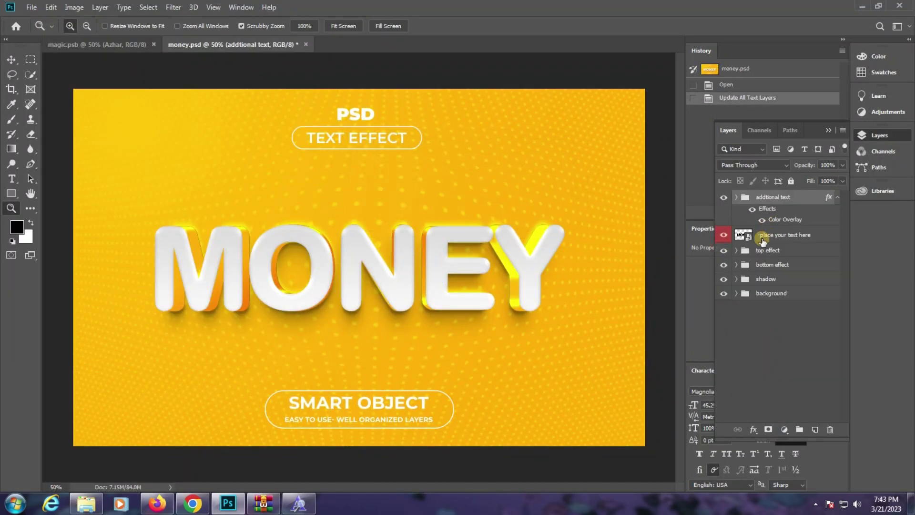
{"action": "double_click", "coordinate": [748, 241]}
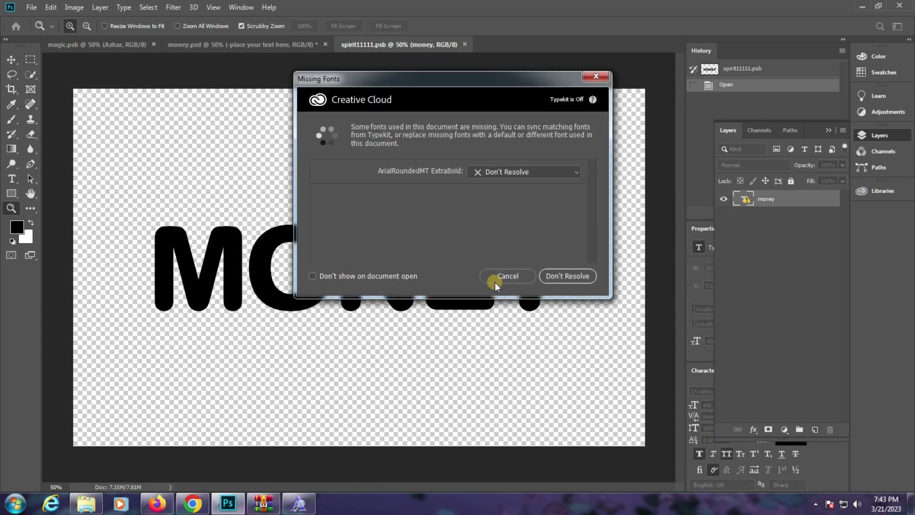
{"action": "left_click", "coordinate": [495, 282]}
Change the MONEY text to AZHAR in Need Love Decorative and save the smart object
{"action": "left_click", "coordinate": [313, 263]}
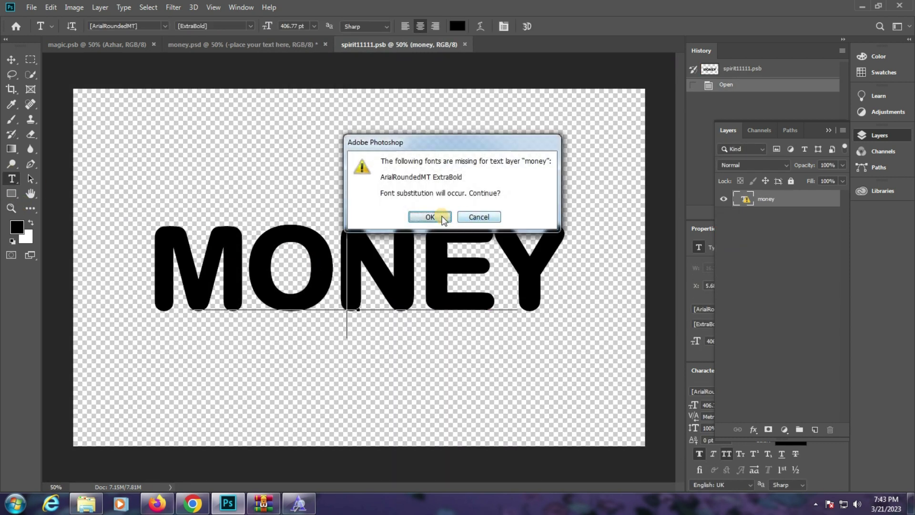
{"action": "left_click", "coordinate": [440, 215]}
{"action": "type", "text": "AZHAR"}
{"action": "key", "text": "ctrl+a"}
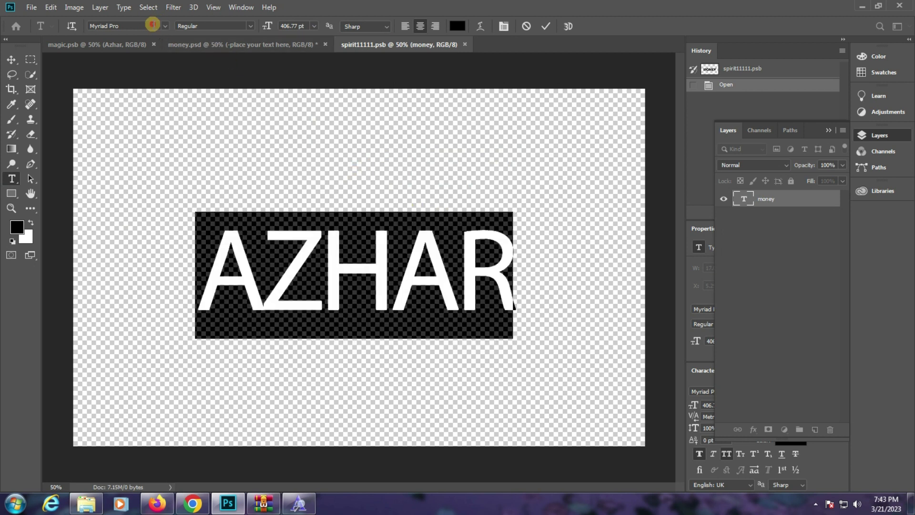
{"action": "key", "text": "Down"}
{"action": "key", "text": "Down"}
{"action": "key", "text": "Down"}
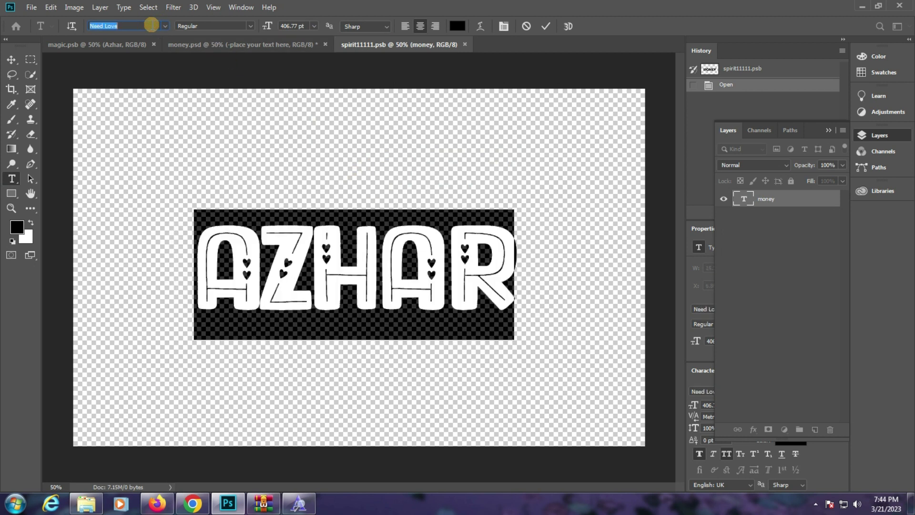
{"action": "key", "text": "Down"}
{"action": "key", "text": "Up"}
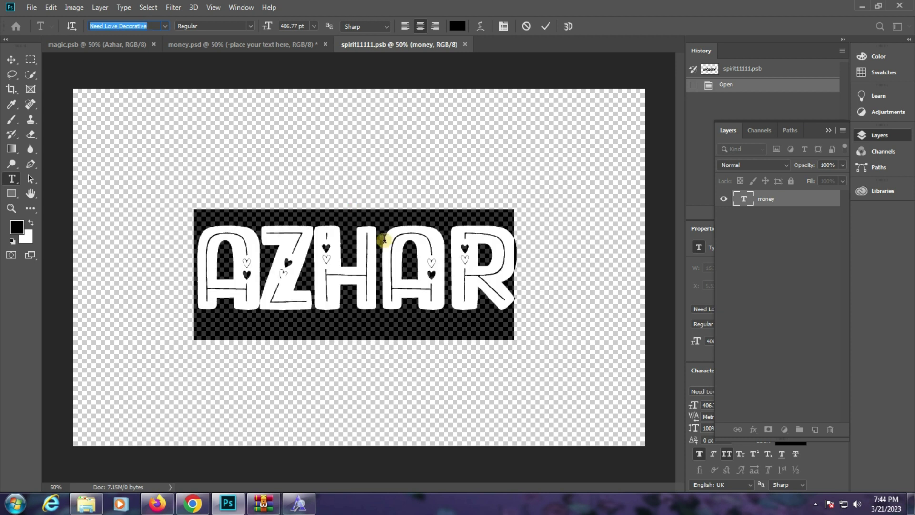
{"action": "left_click", "coordinate": [383, 239]}
{"action": "key", "text": "ctrl+s"}
Check the AZHAR effect in money.psd, close it without saving, and return to the template folder
{"action": "left_click", "coordinate": [243, 44]}
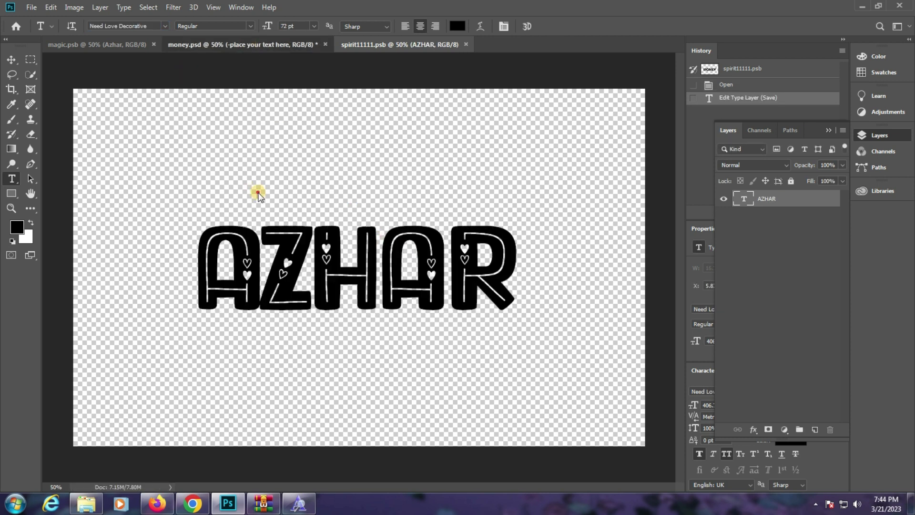
{"action": "key", "text": "z"}
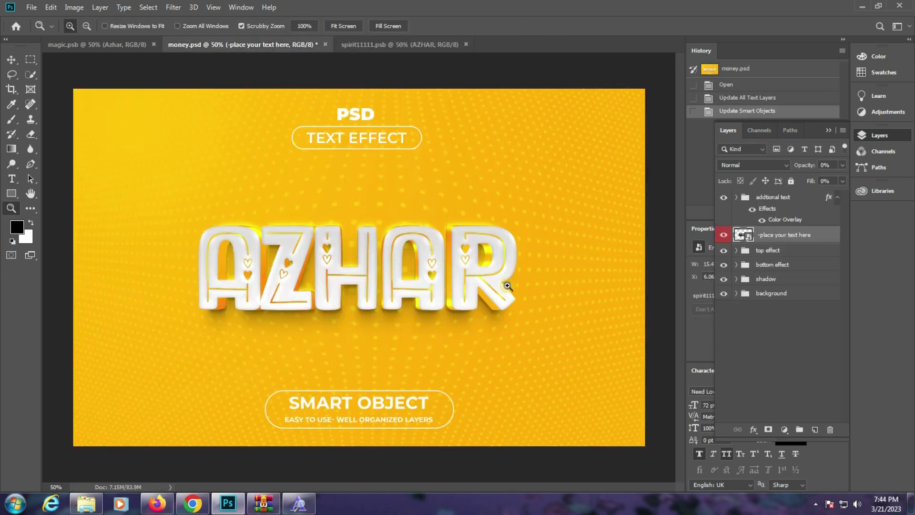
{"action": "left_click", "coordinate": [361, 255]}
{"action": "left_click", "coordinate": [235, 205]}
{"action": "right_click", "coordinate": [236, 206]}
{"action": "left_click", "coordinate": [258, 210]}
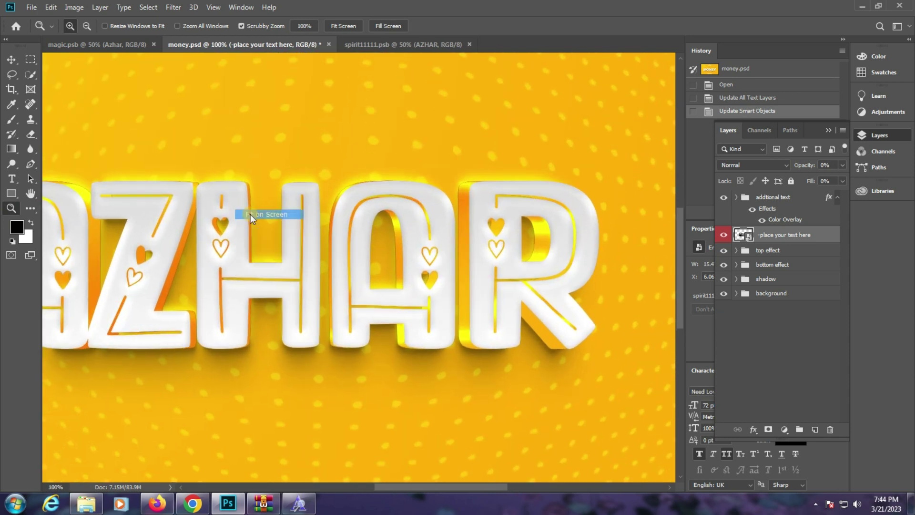
{"action": "left_click", "coordinate": [332, 45]}
{"action": "left_click", "coordinate": [408, 189]}
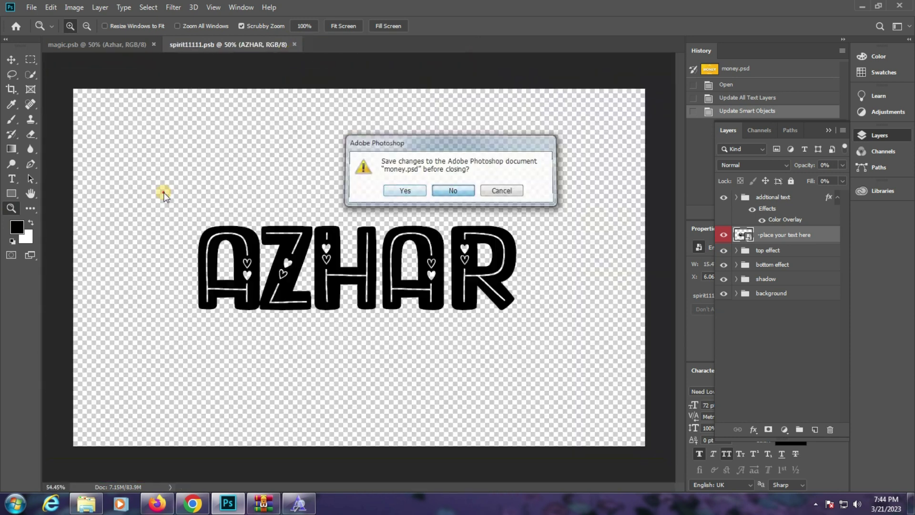
{"action": "left_click", "coordinate": [100, 507]}
Open pacific 3d.psd, update its text layers, and open the PACIFIC smart object
{"action": "key", "text": "Right"}
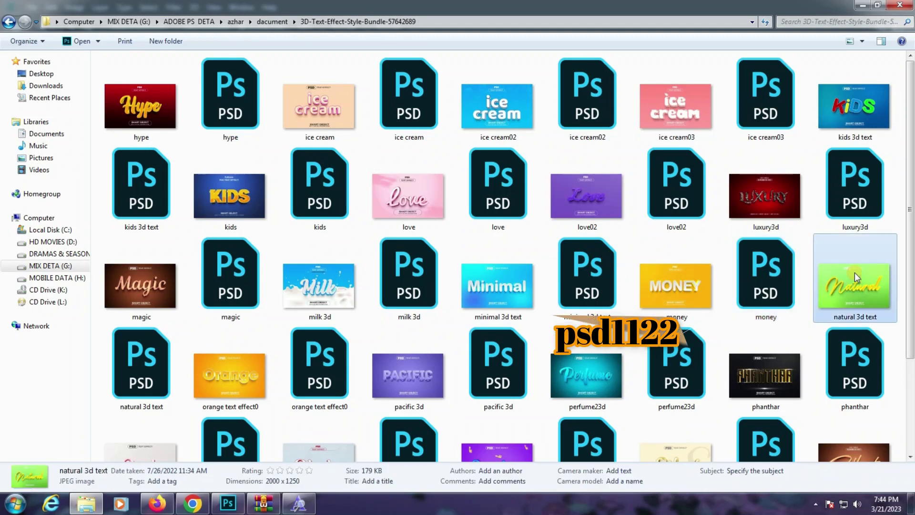
{"action": "scroll", "coordinate": [408, 247], "scroll_direction": "down", "scroll_amount": 2}
{"action": "left_click", "coordinate": [471, 247]}
{"action": "left_click", "coordinate": [417, 248]}
{"action": "left_click", "coordinate": [472, 248]}
{"action": "key", "text": "alt+Tab"}
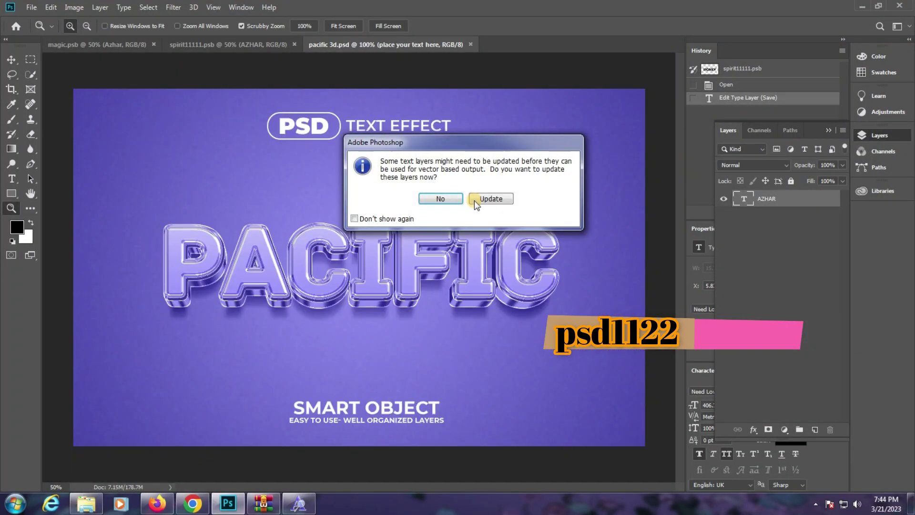
{"action": "left_click", "coordinate": [490, 198]}
{"action": "double_click", "coordinate": [746, 234]}
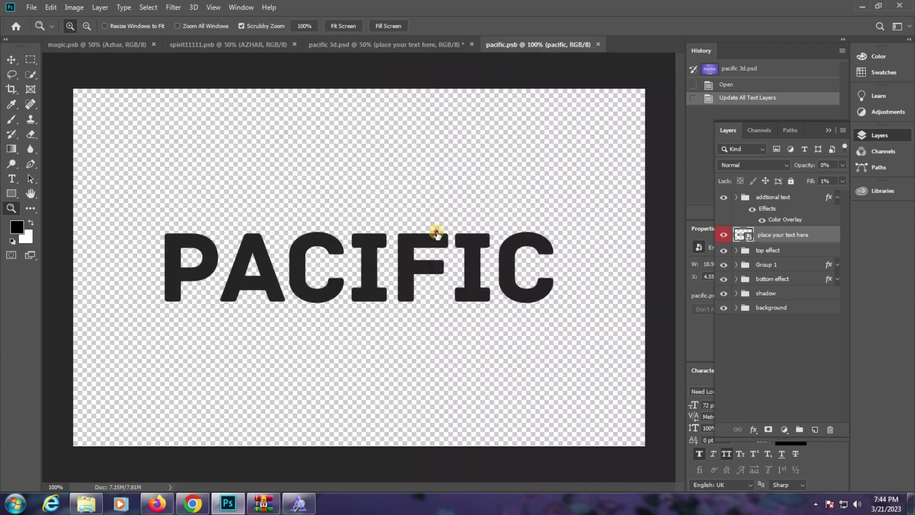
{"action": "left_click", "coordinate": [511, 281]}
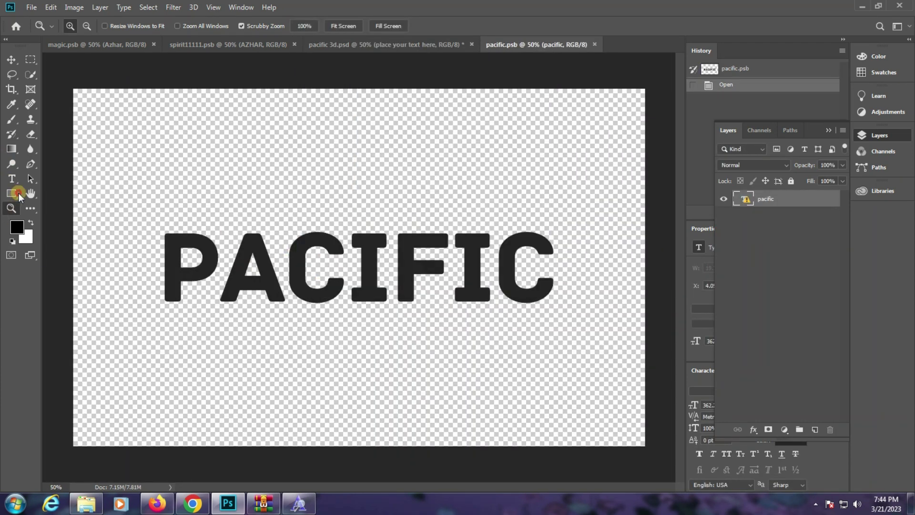
Replace the PACIFIC text with FAMOUS and save the smart object
{"action": "left_click", "coordinate": [10, 177]}
{"action": "left_click", "coordinate": [348, 281]}
{"action": "left_click", "coordinate": [422, 214]}
{"action": "key", "text": "ctrl+a"}
{"action": "type", "text": "FAMOUS"}
{"action": "key", "text": "ctrl+Return"}
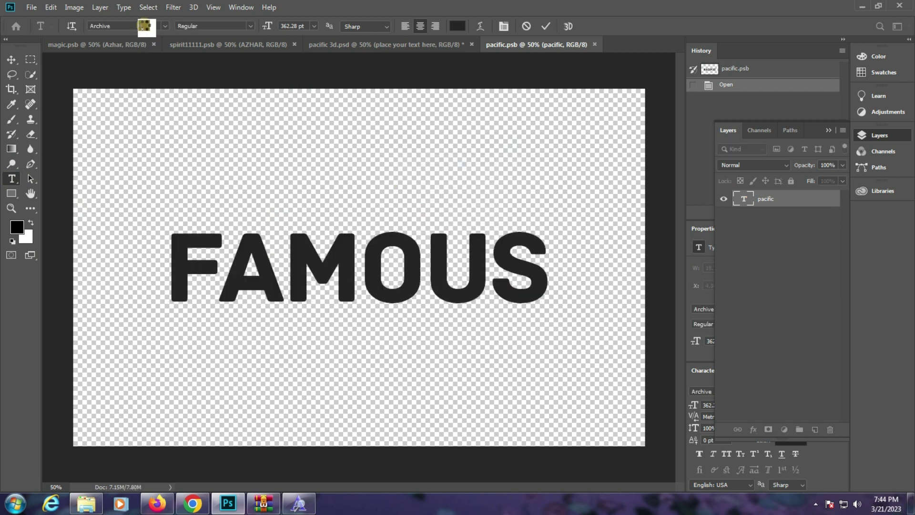
{"action": "key", "text": "ctrl+s"}
Preview the purple FAMOUS effect, close pacific 3d.psd without saving, and pick the phanthar template
{"action": "left_click", "coordinate": [388, 44]}
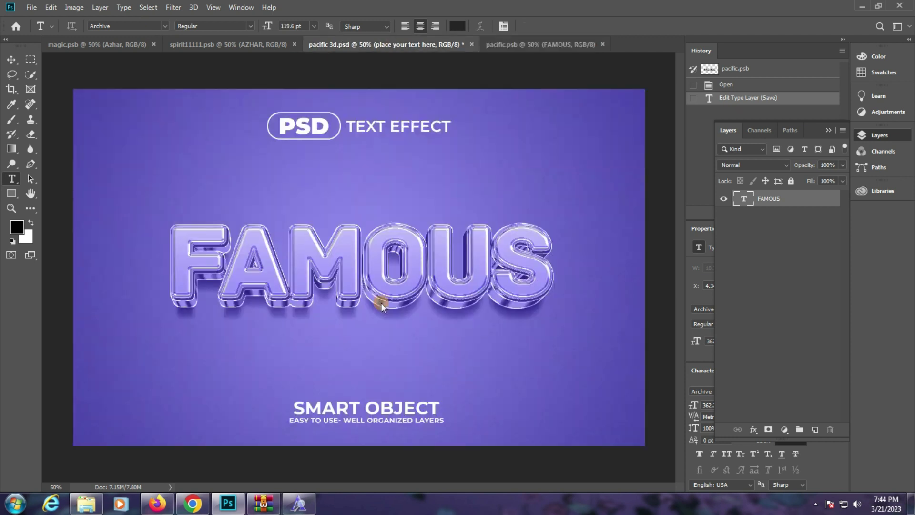
{"action": "left_click", "coordinate": [11, 207]}
{"action": "left_click", "coordinate": [445, 265]}
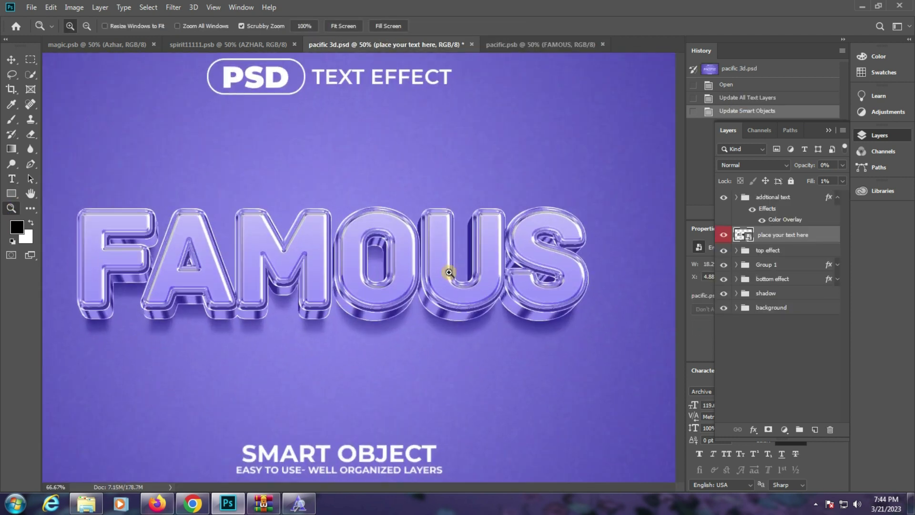
{"action": "right_click", "coordinate": [214, 213]}
{"action": "left_click", "coordinate": [234, 219]}
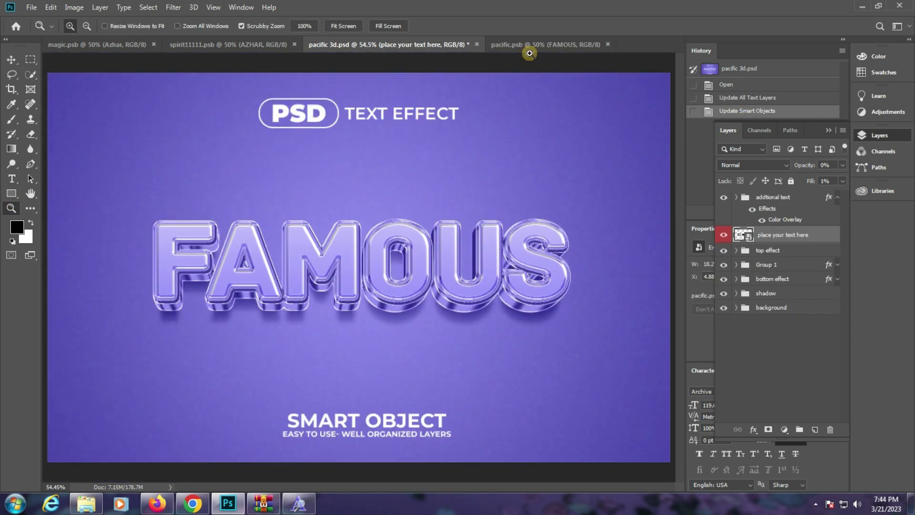
{"action": "left_click", "coordinate": [477, 45]}
{"action": "left_click", "coordinate": [453, 186]}
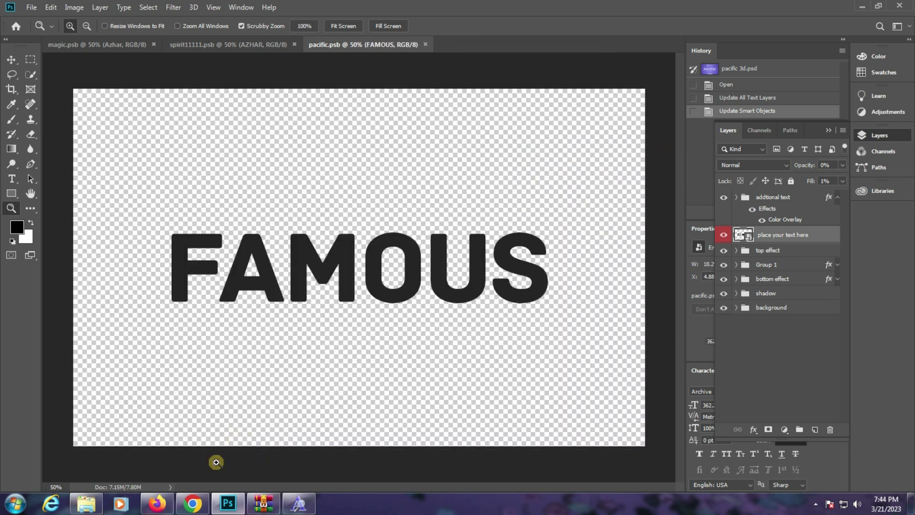
{"action": "left_click", "coordinate": [86, 504]}
{"action": "left_click", "coordinate": [772, 268]}
Open phanthar.psd's text smart object and replace PHANTHAR with AZHAR
{"action": "double_click", "coordinate": [850, 247]}
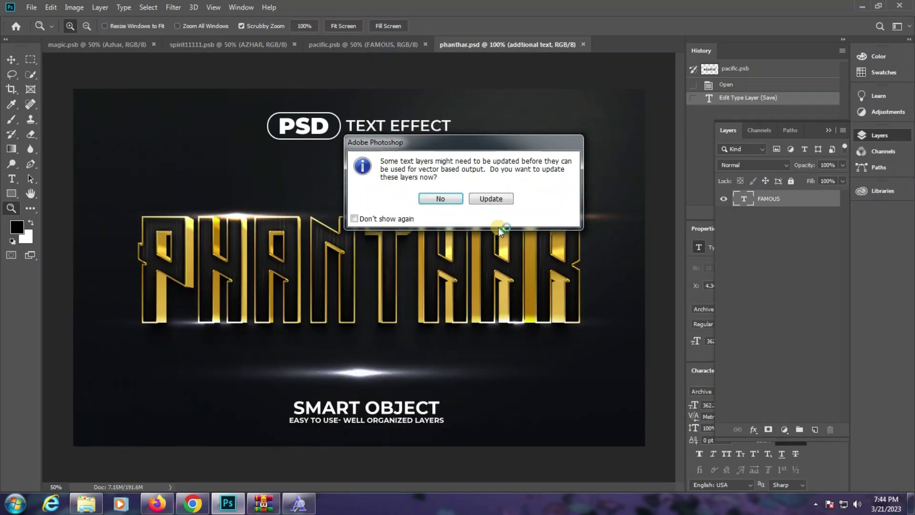
{"action": "left_click", "coordinate": [494, 199]}
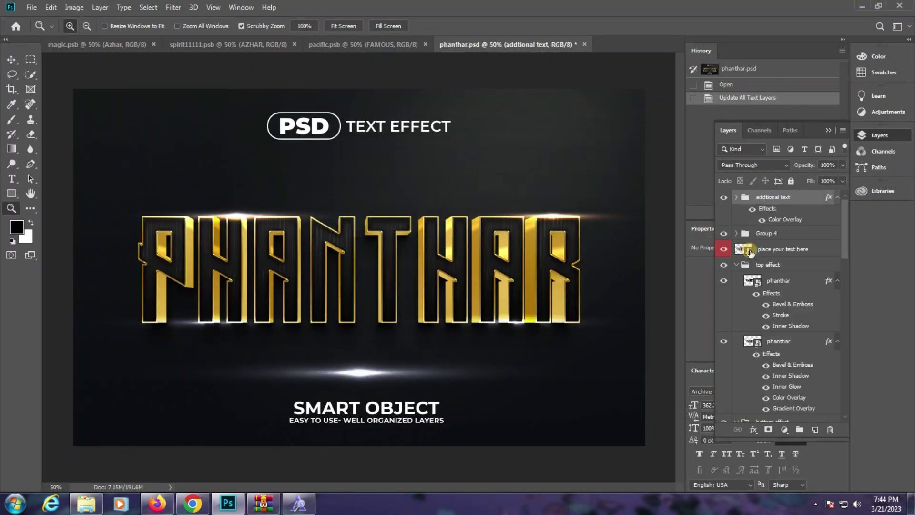
{"action": "double_click", "coordinate": [749, 251]}
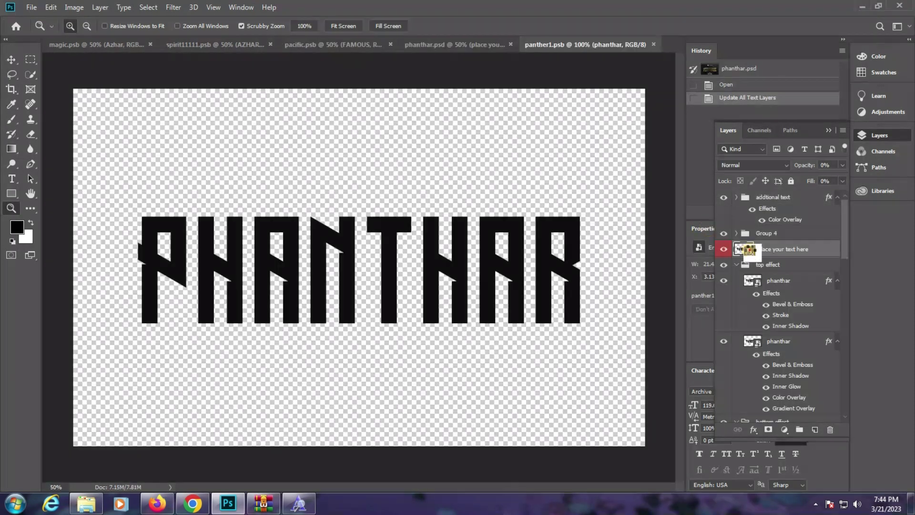
{"action": "left_click", "coordinate": [11, 179]}
{"action": "double_click", "coordinate": [325, 270]}
{"action": "type", "text": "AZHAR"}
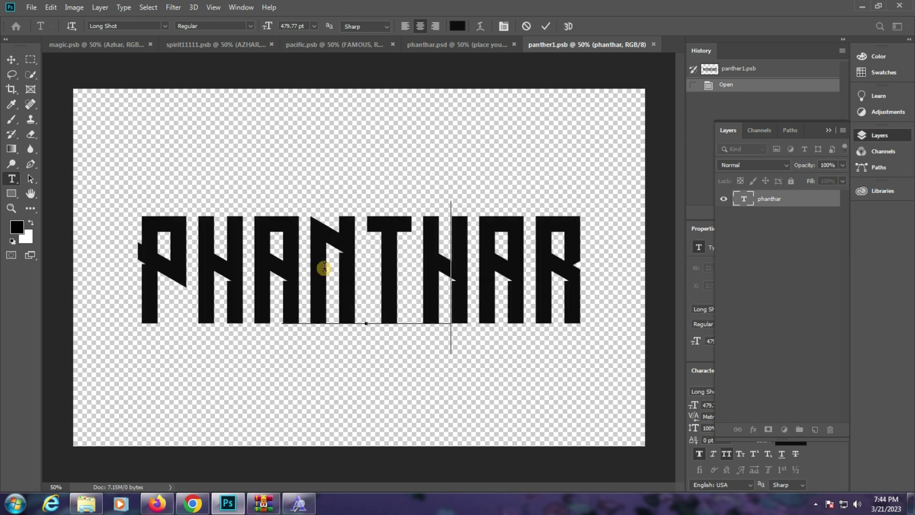
{"action": "key", "text": "ctrl+Return"}
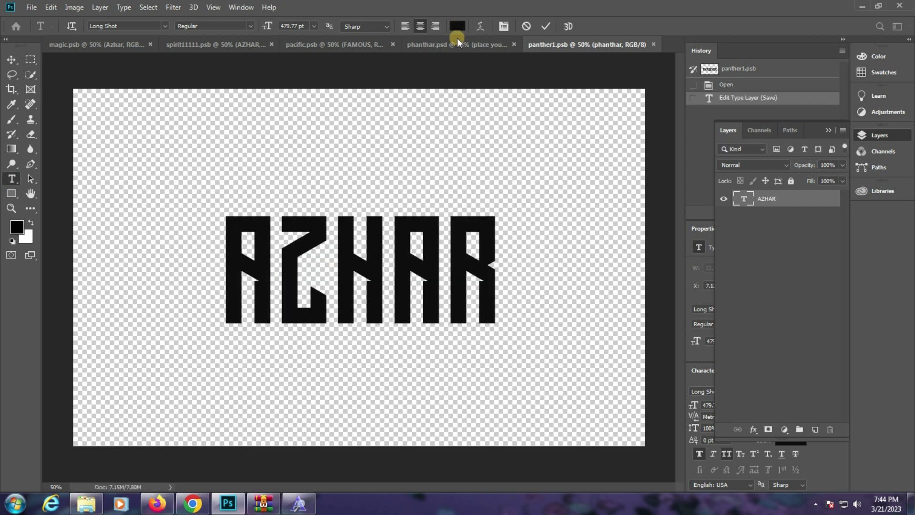
View the gold AZHAR result in phanthar.psd, then close it and answer the save prompt
{"action": "key", "text": "ctrl+shift+Tab"}
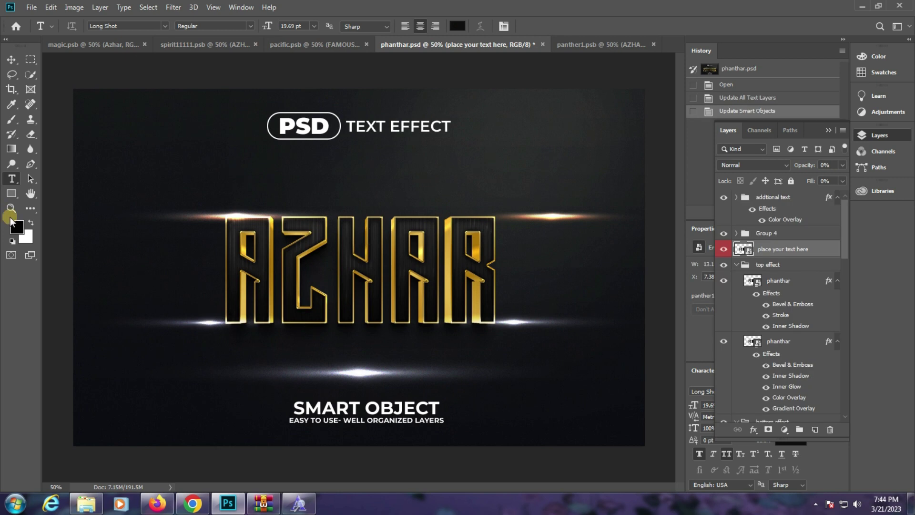
{"action": "left_click", "coordinate": [11, 209]}
{"action": "left_click", "coordinate": [389, 242]}
{"action": "left_click", "coordinate": [277, 223]}
{"action": "right_click", "coordinate": [276, 222]}
{"action": "left_click", "coordinate": [512, 108]}
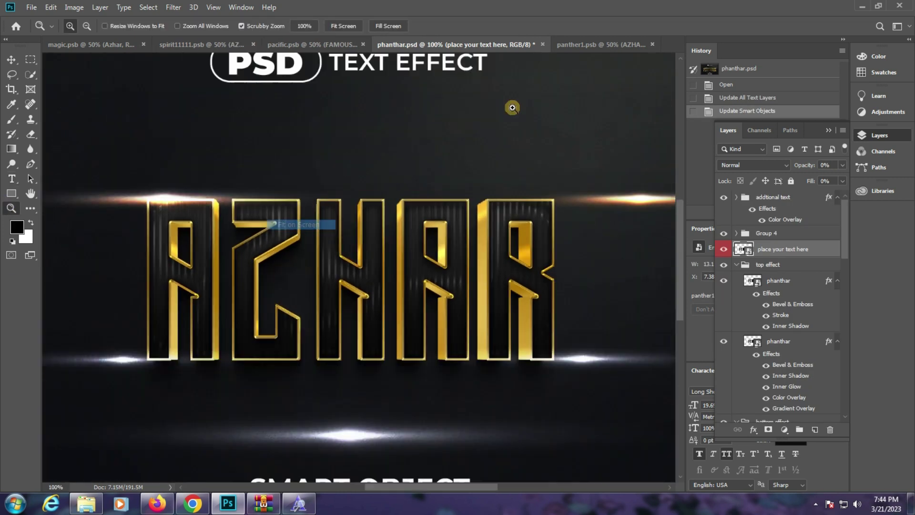
{"action": "key", "text": "ctrl+w"}
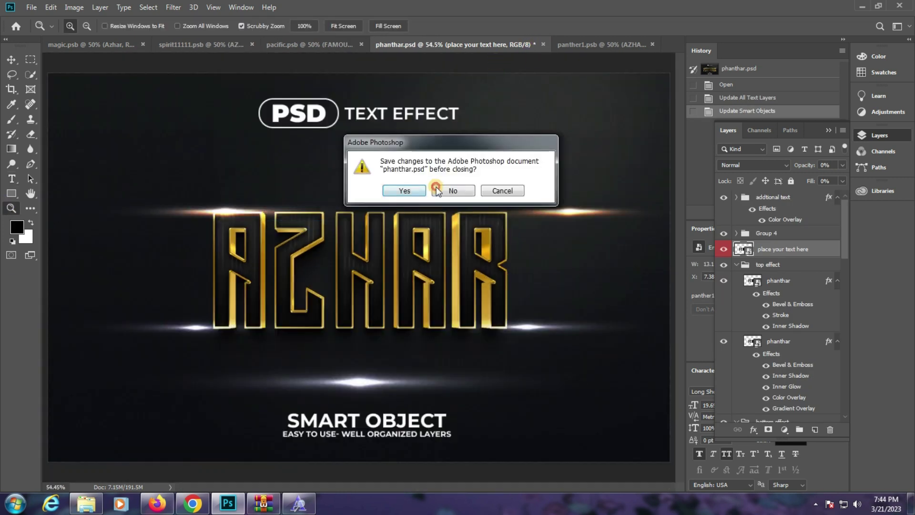
{"action": "left_click", "coordinate": [454, 191]}
Open pink 3d text.psd, update its text layers, and open the text smart object
{"action": "left_click", "coordinate": [92, 506]}
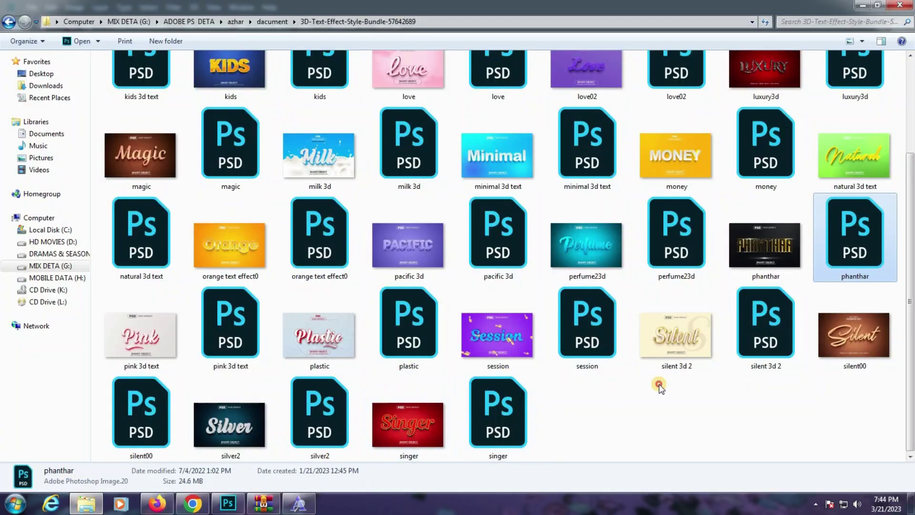
{"action": "left_click", "coordinate": [143, 334]}
{"action": "left_click", "coordinate": [262, 328]}
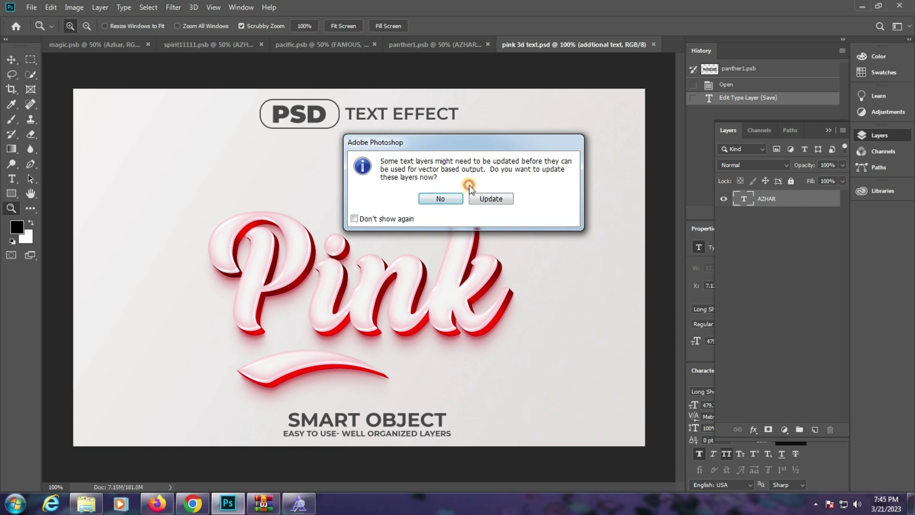
{"action": "left_click", "coordinate": [501, 200]}
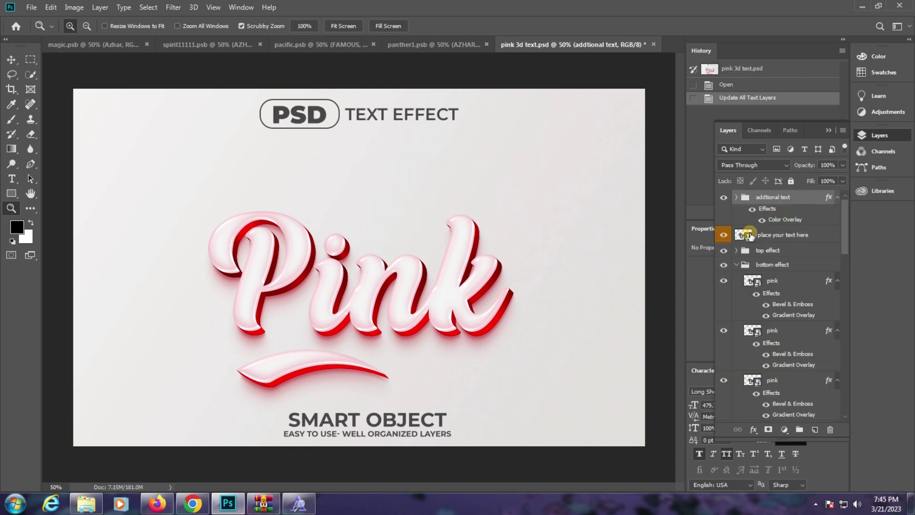
{"action": "double_click", "coordinate": [748, 235]}
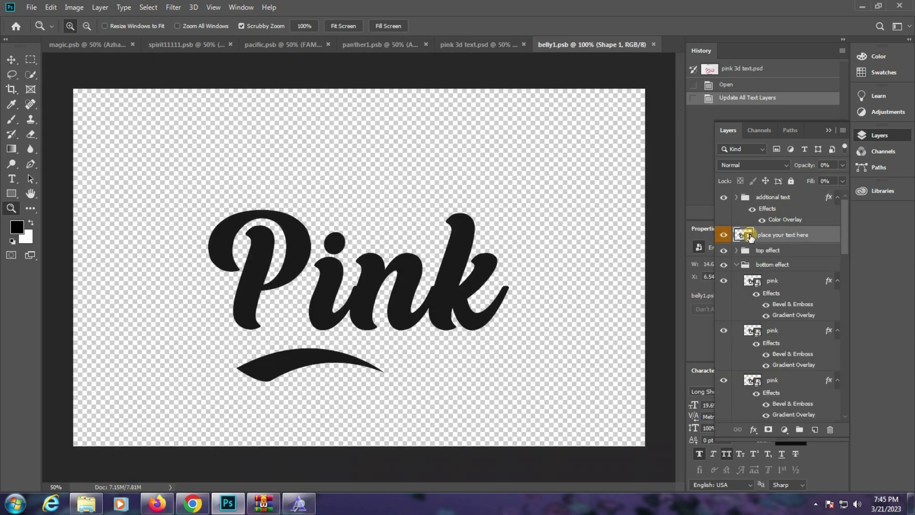
Retype the Pink text as Azhar with All Caps off and commit it
{"action": "left_click", "coordinate": [12, 184]}
{"action": "left_click", "coordinate": [340, 306]}
{"action": "double_click", "coordinate": [341, 307]}
{"action": "type", "text": "AZHAR"}
{"action": "key", "text": "ctrl+a"}
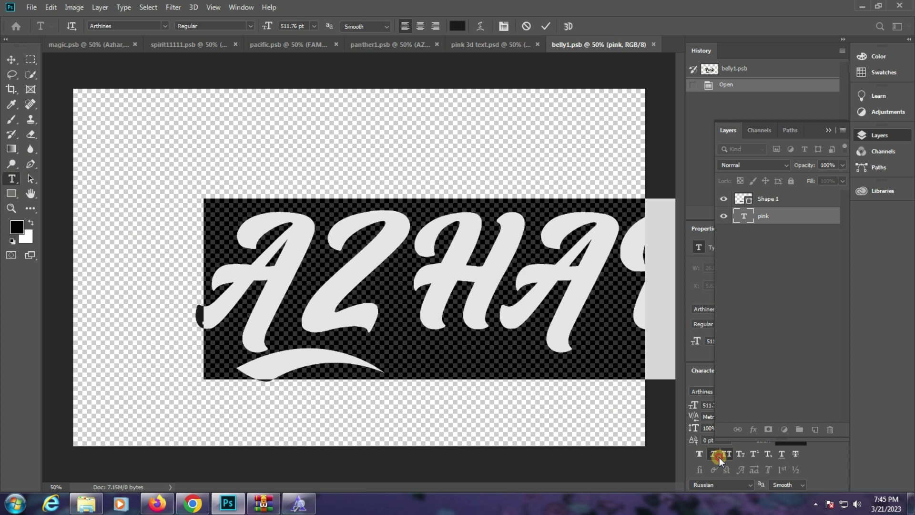
{"action": "left_click", "coordinate": [726, 454]}
{"action": "left_click", "coordinate": [367, 286]}
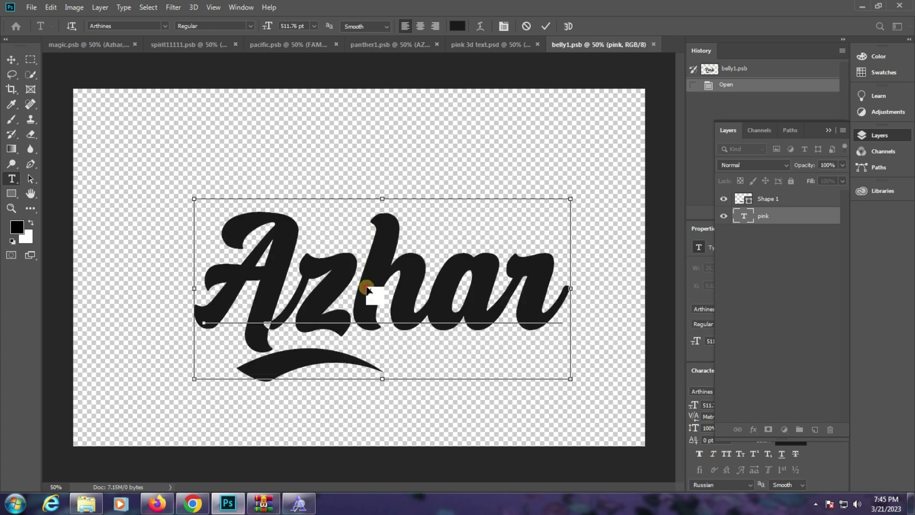
{"action": "key", "text": "ctrl+Return"}
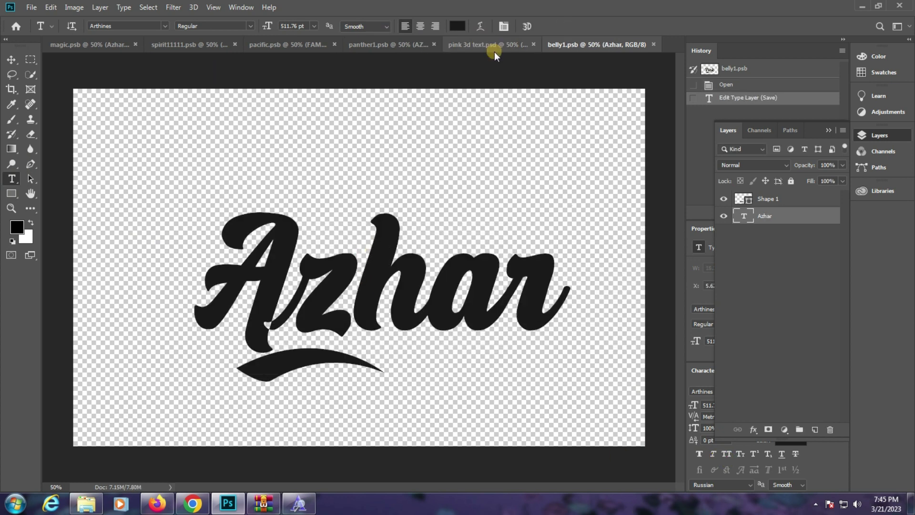
Check the red Azhar effect, then close pink 3d text.psd and answer the save prompt
{"action": "left_click", "coordinate": [487, 44]}
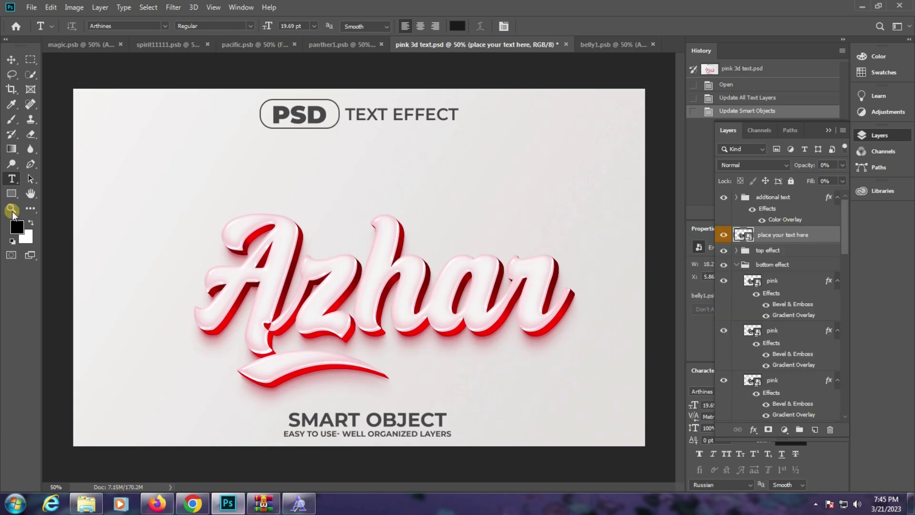
{"action": "left_click", "coordinate": [11, 208]}
{"action": "left_click", "coordinate": [442, 300]}
{"action": "right_click", "coordinate": [288, 234]}
{"action": "left_click", "coordinate": [305, 240]}
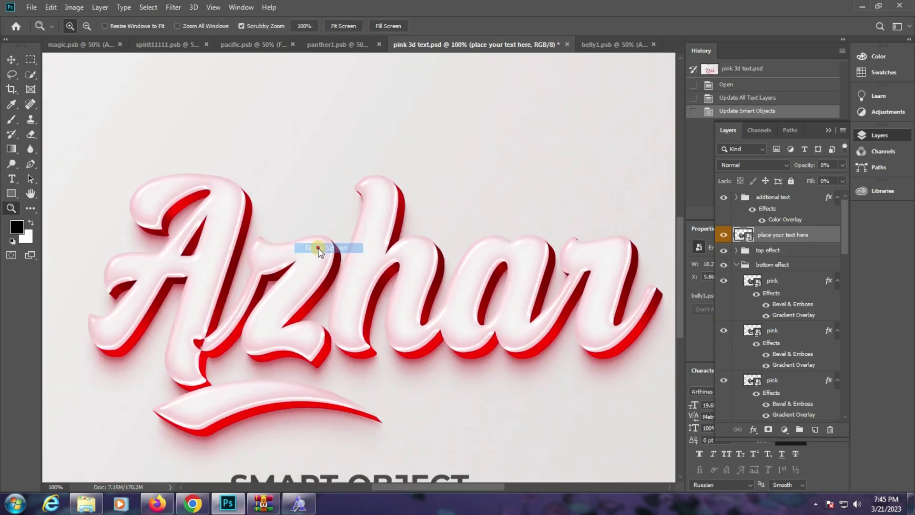
{"action": "left_click", "coordinate": [566, 45]}
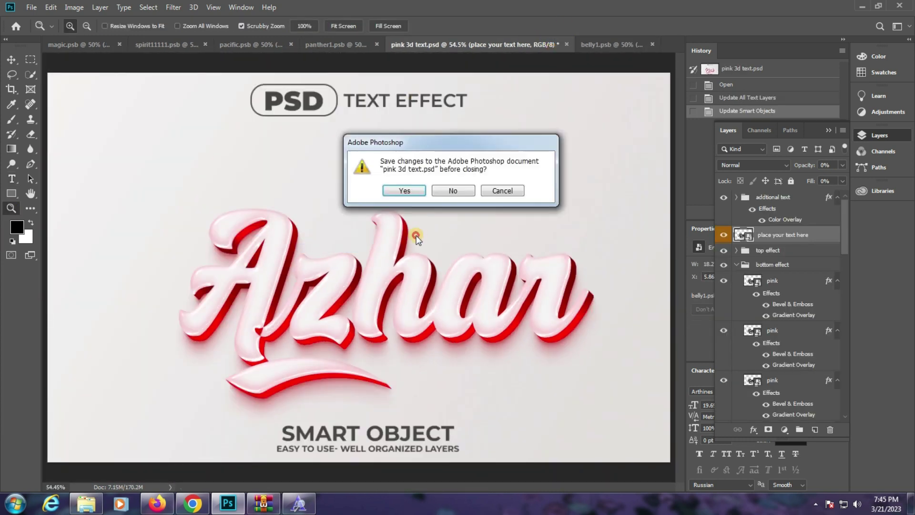
{"action": "left_click", "coordinate": [453, 190]}
Select the silent 3d 2 template in the template folder
{"action": "left_click", "coordinate": [97, 512]}
{"action": "left_click", "coordinate": [403, 374]}
{"action": "left_click", "coordinate": [403, 333]}
{"action": "left_click", "coordinate": [504, 334]}
{"action": "left_click", "coordinate": [677, 334]}
Open silent 3d 2.psd and its Silent smart object, dismissing the missing-font warnings
{"action": "double_click", "coordinate": [760, 333]}
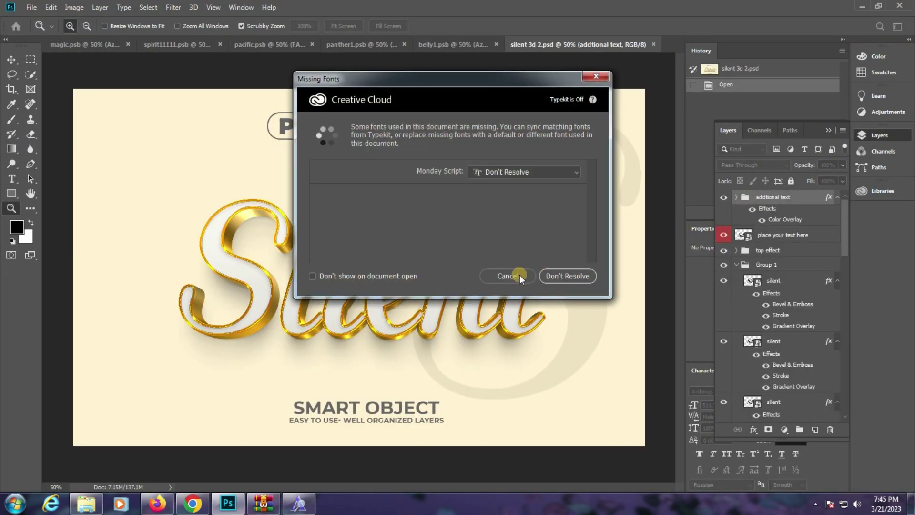
{"action": "left_click", "coordinate": [508, 276]}
{"action": "double_click", "coordinate": [746, 236]}
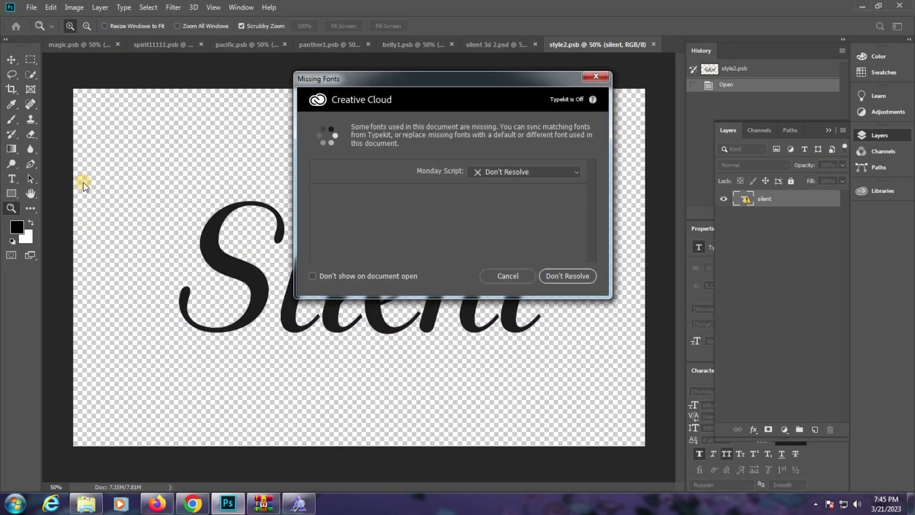
{"action": "key", "text": "Return"}
Start editing the Silent text, then cancel to keep the original wording
{"action": "left_click", "coordinate": [11, 179]}
{"action": "left_click", "coordinate": [300, 277]}
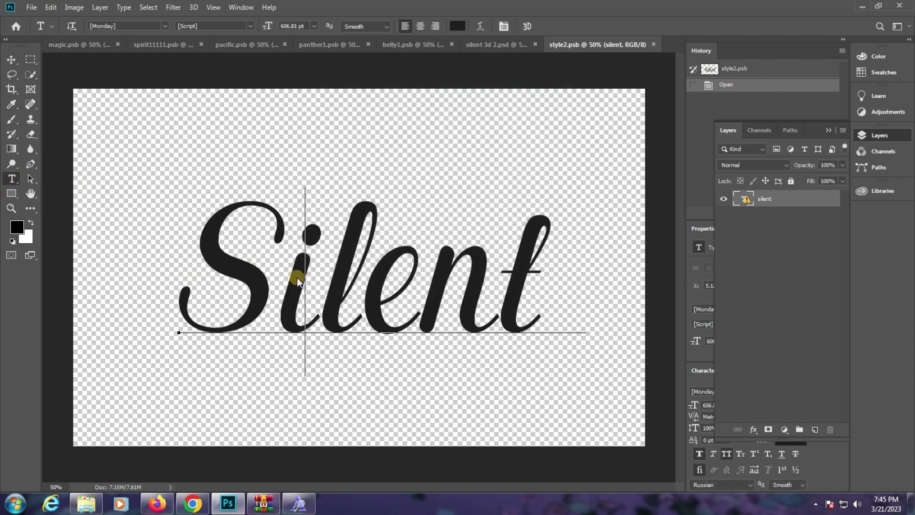
{"action": "left_click", "coordinate": [427, 217]}
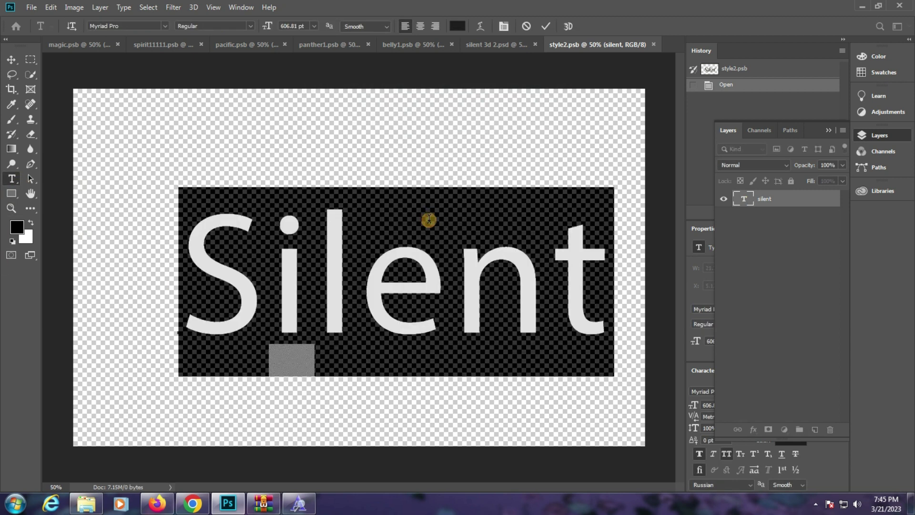
{"action": "type", "text": "A"}
{"action": "left_click", "coordinate": [526, 25]}
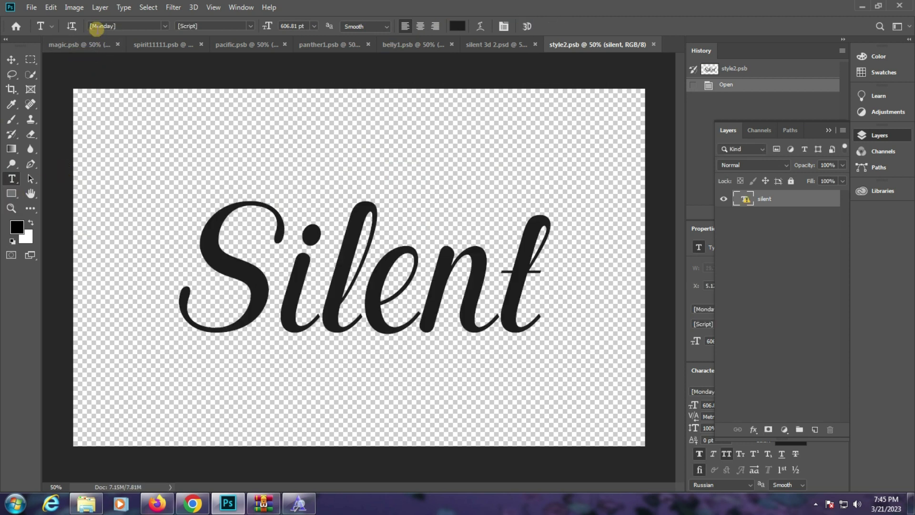
Copy the missing font name Monday and switch to the web browser
{"action": "right_click", "coordinate": [99, 26]}
{"action": "left_click", "coordinate": [190, 64]}
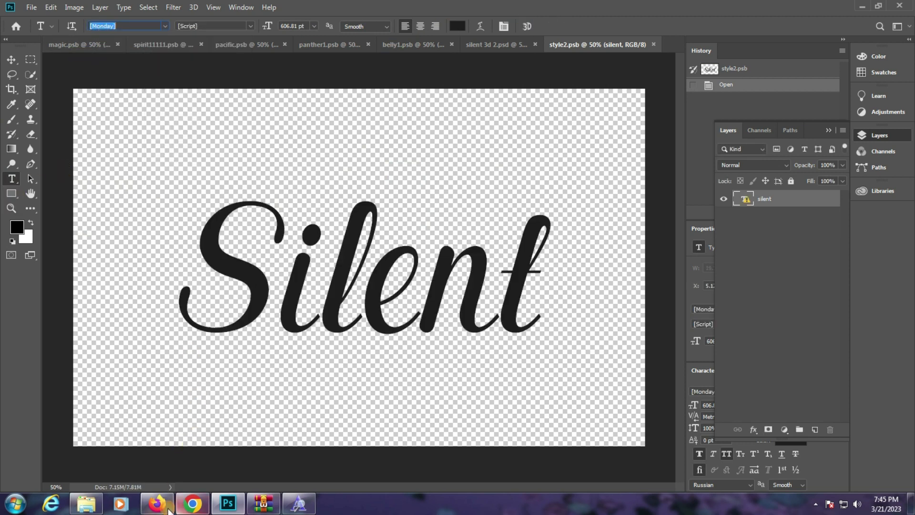
{"action": "left_click", "coordinate": [168, 509]}
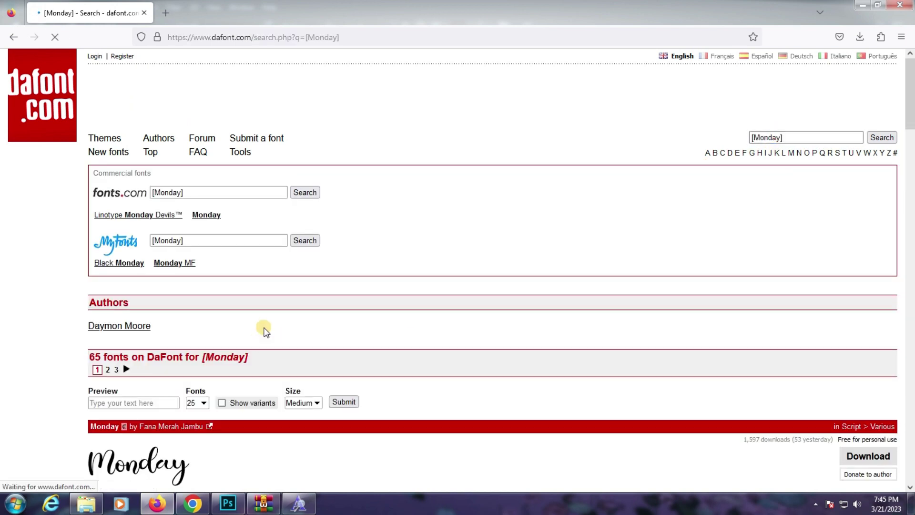
Search Google for the Monday script font
{"action": "scroll", "coordinate": [261, 329], "scroll_direction": "down", "scroll_amount": 5}
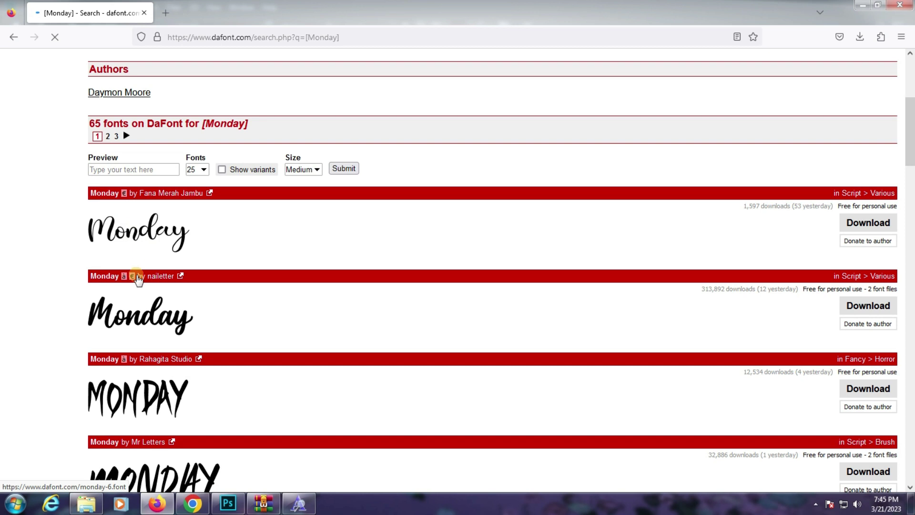
{"action": "scroll", "coordinate": [138, 280], "scroll_direction": "down", "scroll_amount": 2}
{"action": "left_click", "coordinate": [12, 37]}
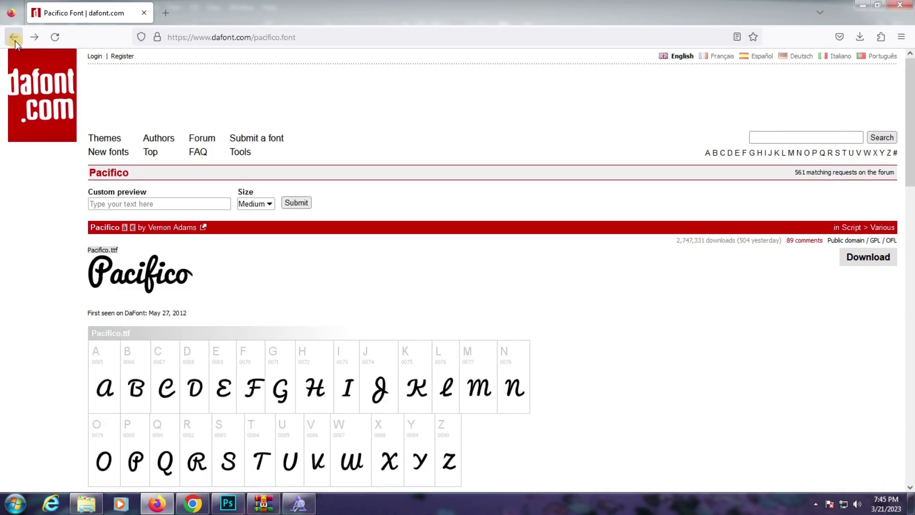
{"action": "double_click", "coordinate": [162, 79]}
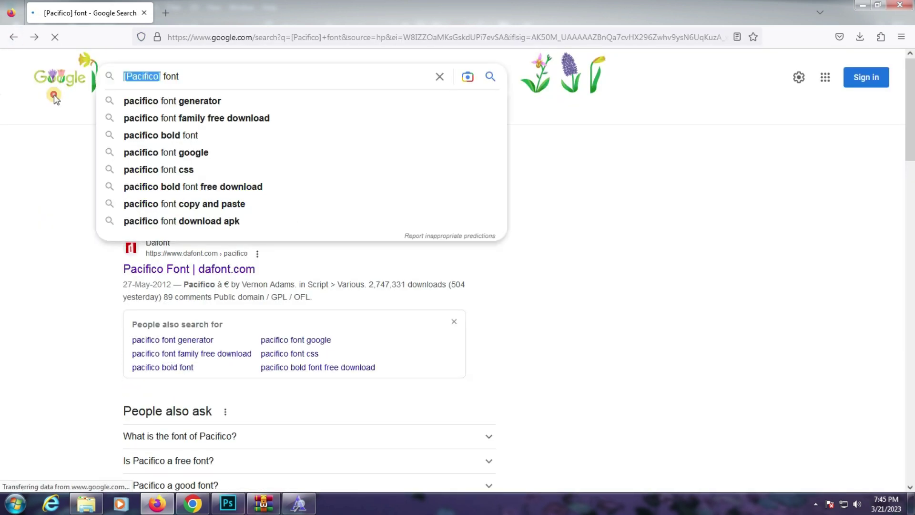
{"action": "type", "text": "Monday"}
{"action": "type", "text": "sc"}
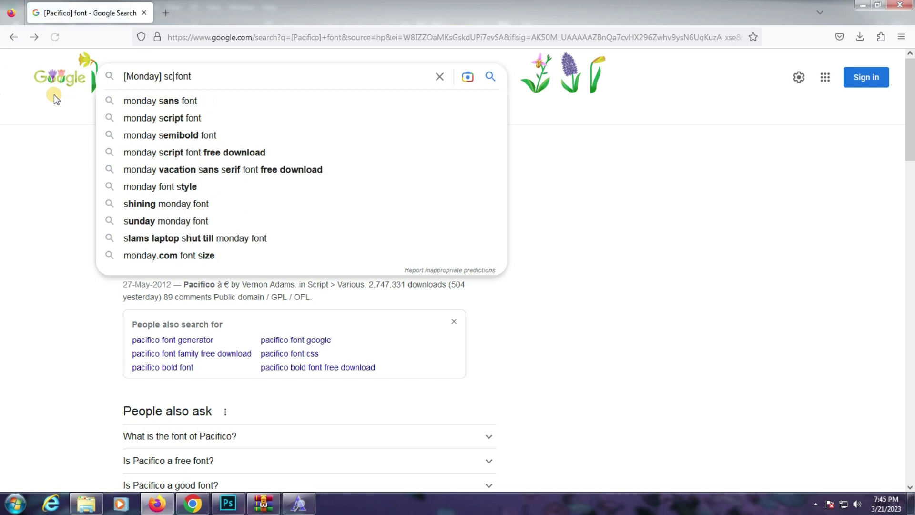
{"action": "type", "text": "ript"}
{"action": "key", "text": "Return"}
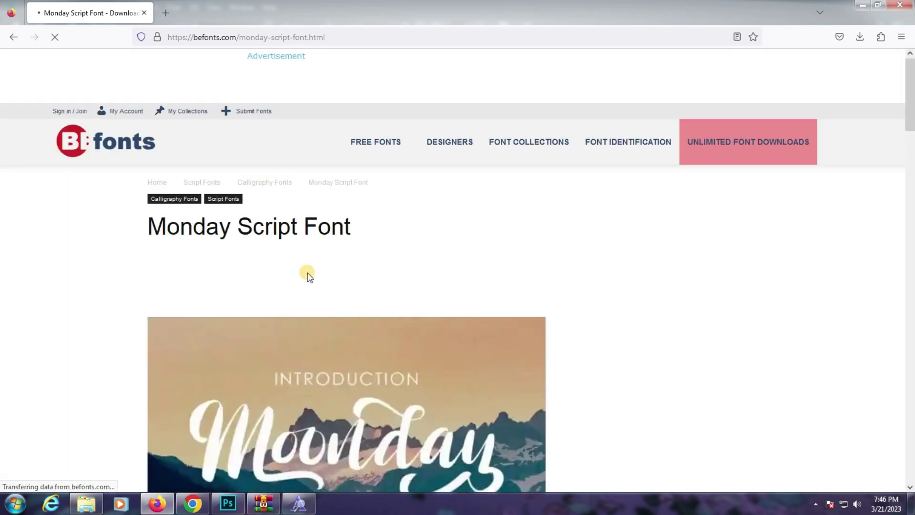
Download moonday.zip from the befonts Monday Script Font page
{"action": "scroll", "coordinate": [299, 272], "scroll_direction": "down", "scroll_amount": 5}
{"action": "scroll", "coordinate": [299, 272], "scroll_direction": "down", "scroll_amount": 5}
{"action": "scroll", "coordinate": [299, 271], "scroll_direction": "down", "scroll_amount": 6}
{"action": "scroll", "coordinate": [299, 271], "scroll_direction": "up", "scroll_amount": 4}
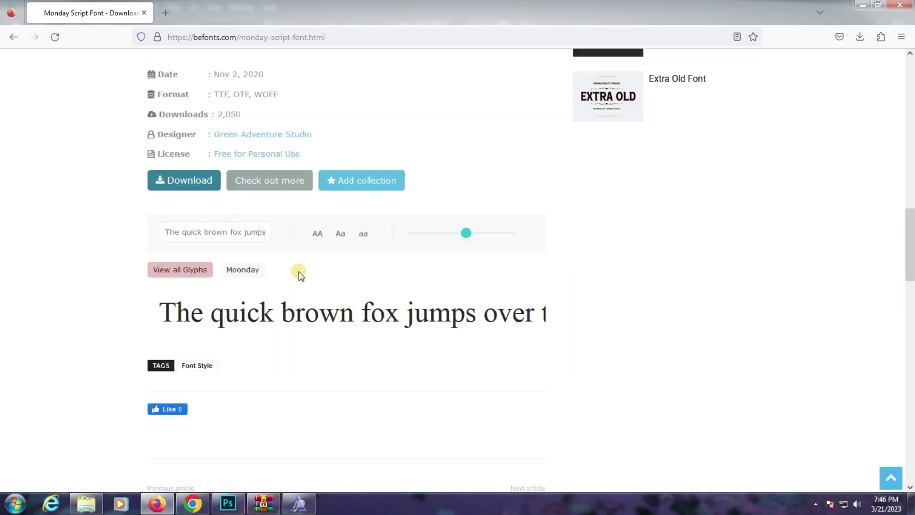
{"action": "left_click", "coordinate": [182, 217]}
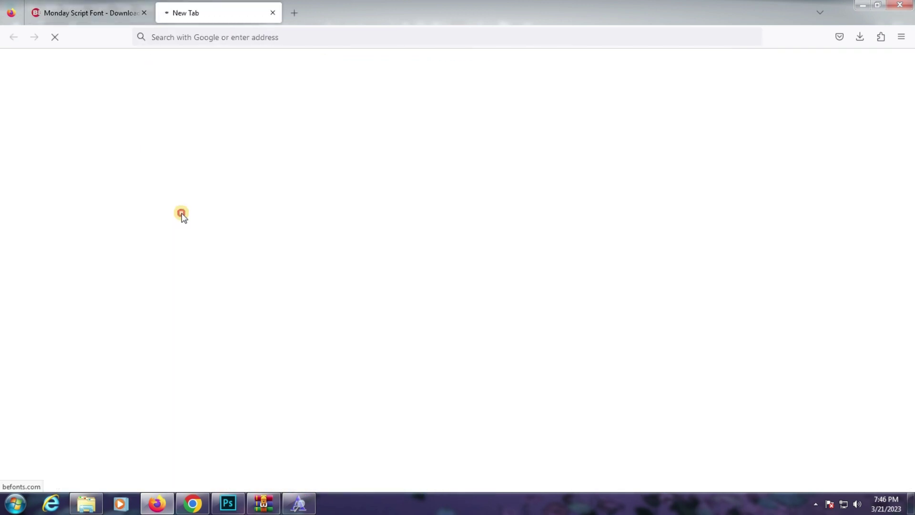
{"action": "left_click", "coordinate": [236, 9]}
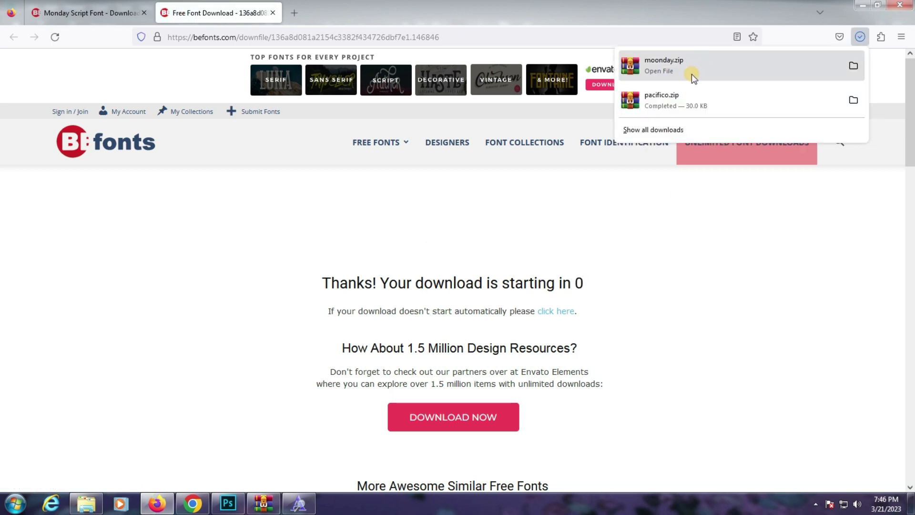
Install Moonday.ttf from moonday.zip via Font Viewer, then return to Photoshop
{"action": "left_click", "coordinate": [665, 71]}
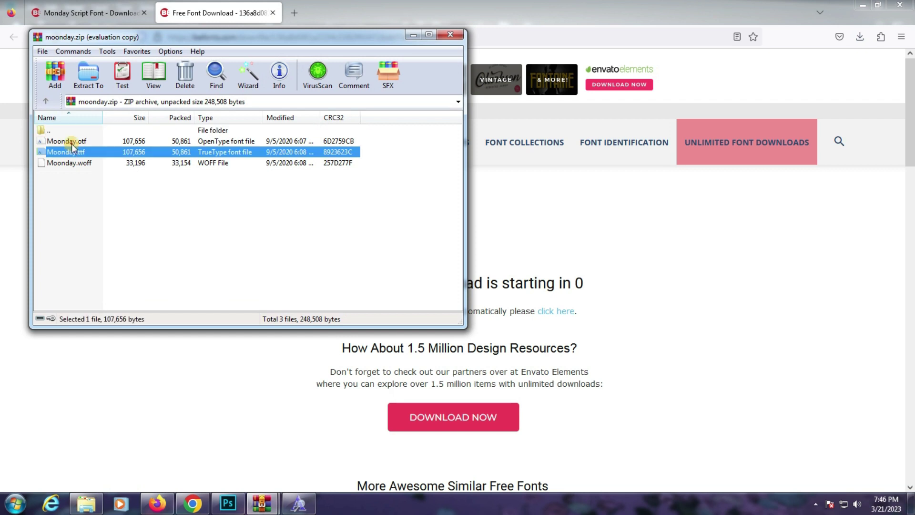
{"action": "double_click", "coordinate": [72, 149]}
{"action": "left_click", "coordinate": [155, 102]}
{"action": "mouse_move", "coordinate": [228, 505]}
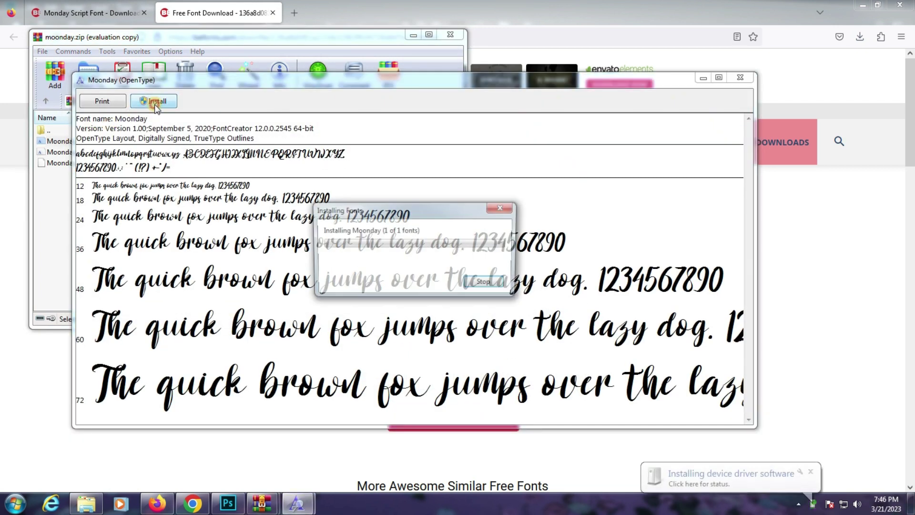
{"action": "left_click", "coordinate": [231, 509]}
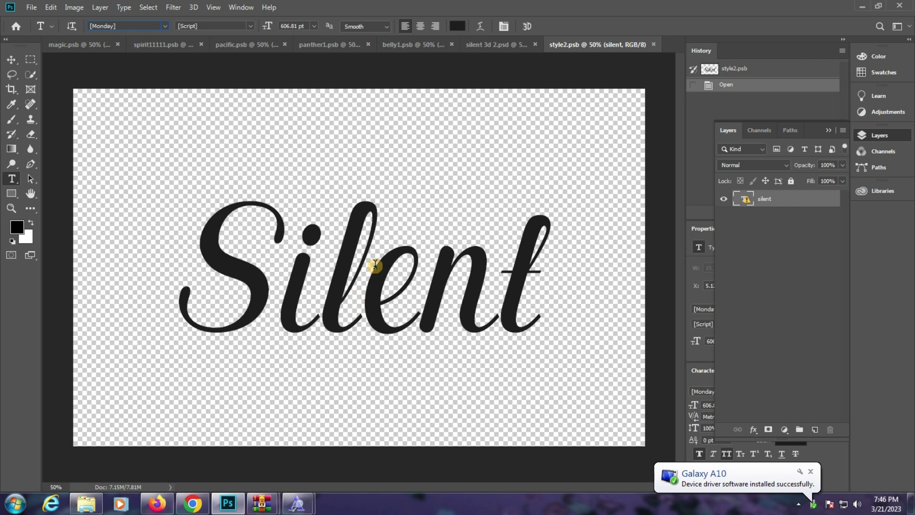
Accept the missing-font substitution and replace Silent with the name AZHAR, turning off all caps
{"action": "left_click", "coordinate": [404, 263]}
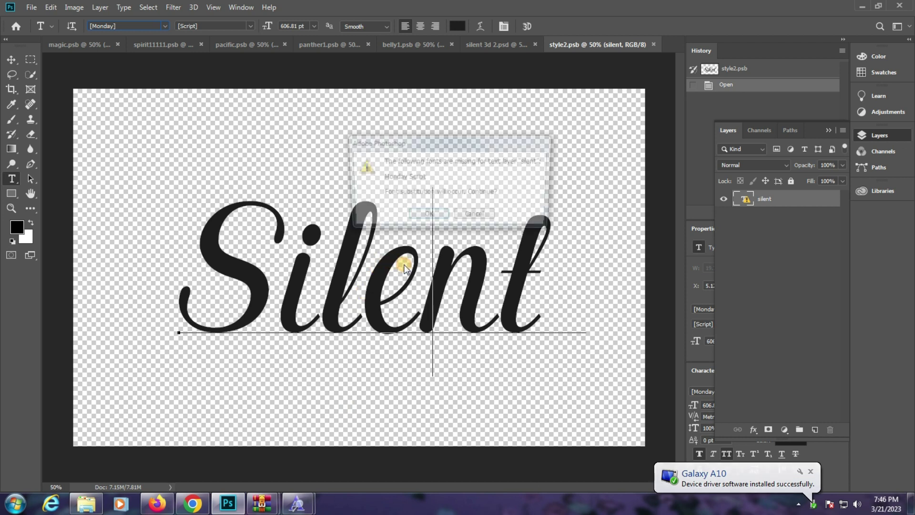
{"action": "left_click", "coordinate": [431, 214]}
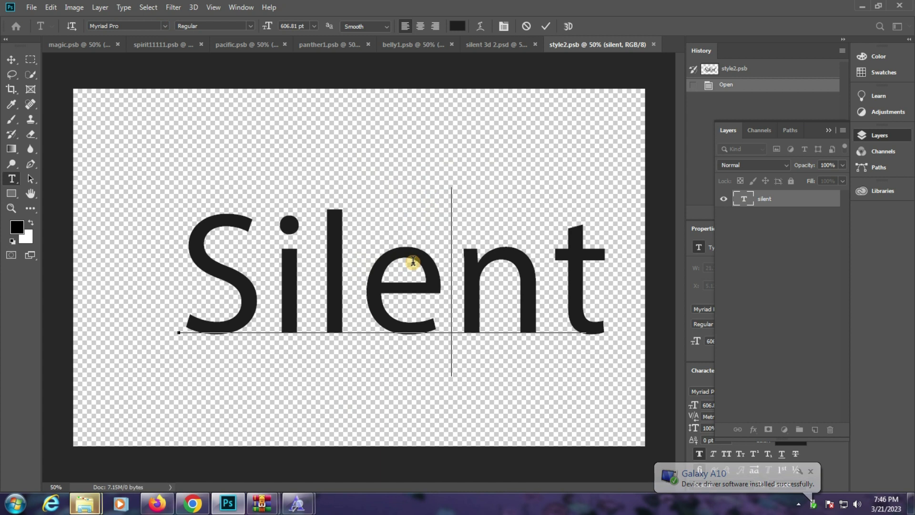
{"action": "double_click", "coordinate": [412, 262]}
{"action": "type", "text": "AZHAR"}
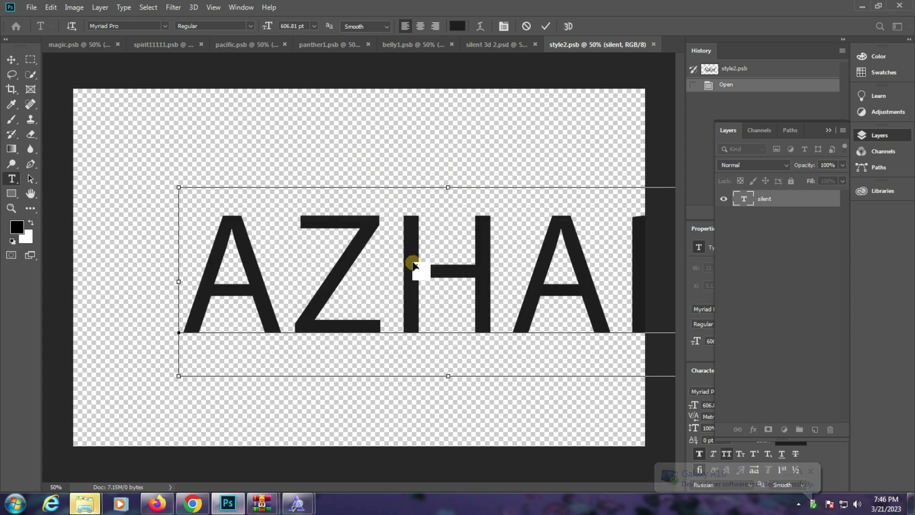
{"action": "key", "text": "ctrl+a"}
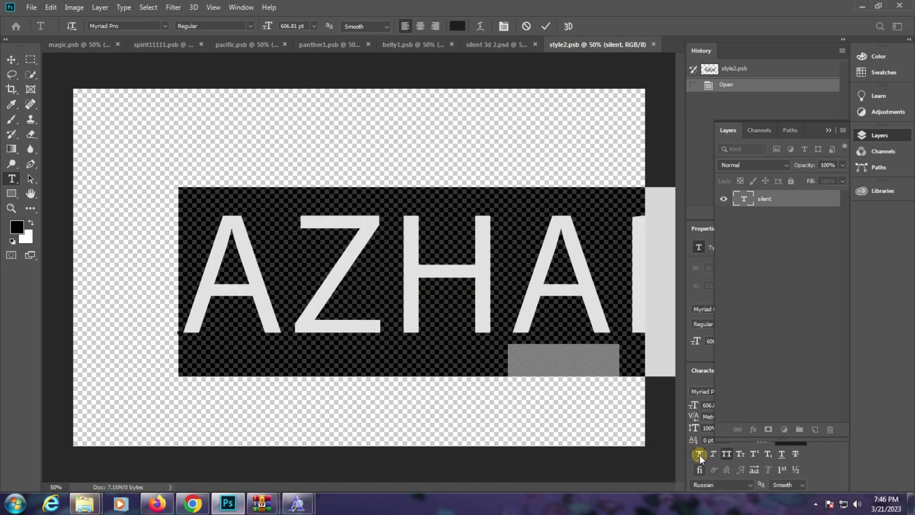
{"action": "left_click", "coordinate": [727, 454]}
{"action": "left_click", "coordinate": [441, 292]}
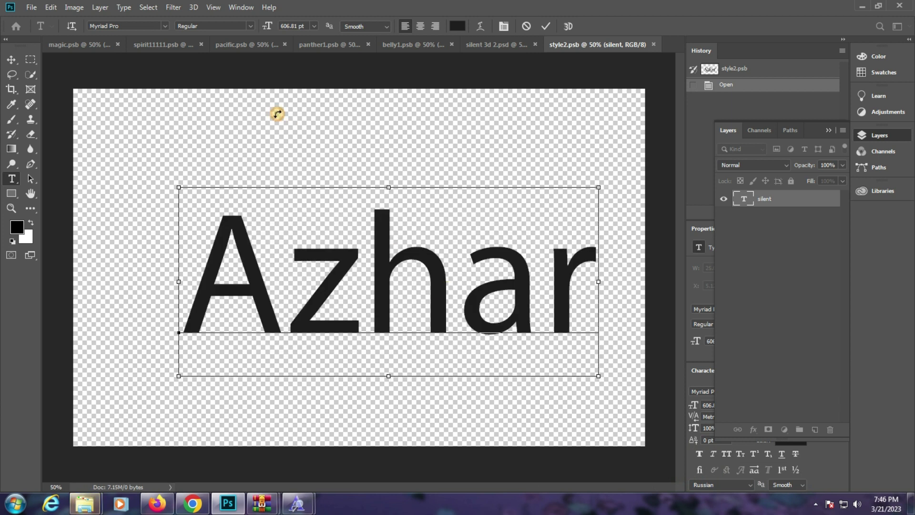
{"action": "key", "text": "ctrl+a"}
Set the name in the NN Flowers font, nudge it up and left, and commit
{"action": "key", "text": "Down"}
{"action": "key", "text": "Down"}
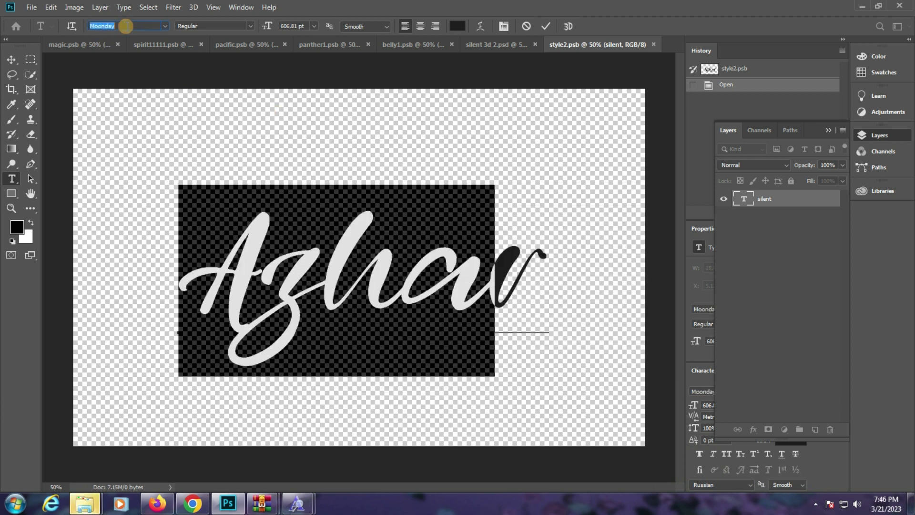
{"action": "key", "text": "Down"}
{"action": "key", "text": "Down"}
{"action": "key", "text": "Down"}
{"action": "key", "text": "Down"}
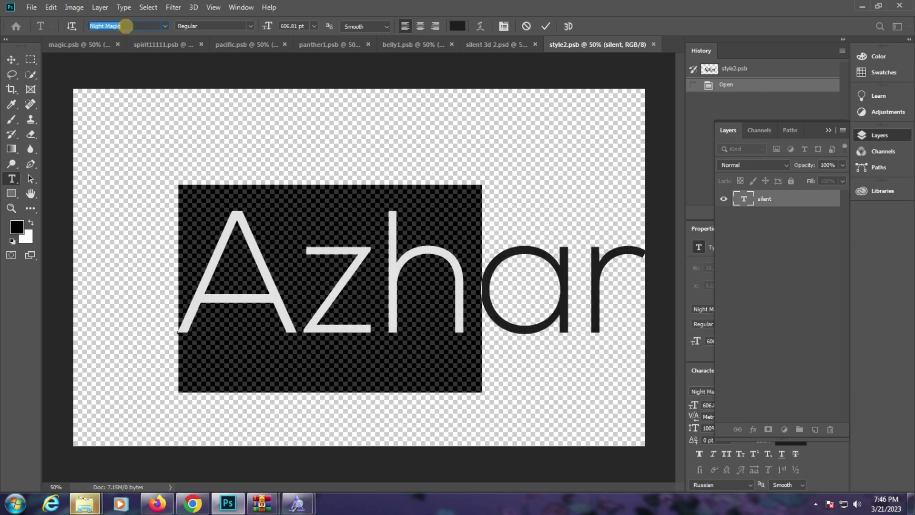
{"action": "key", "text": "Down"}
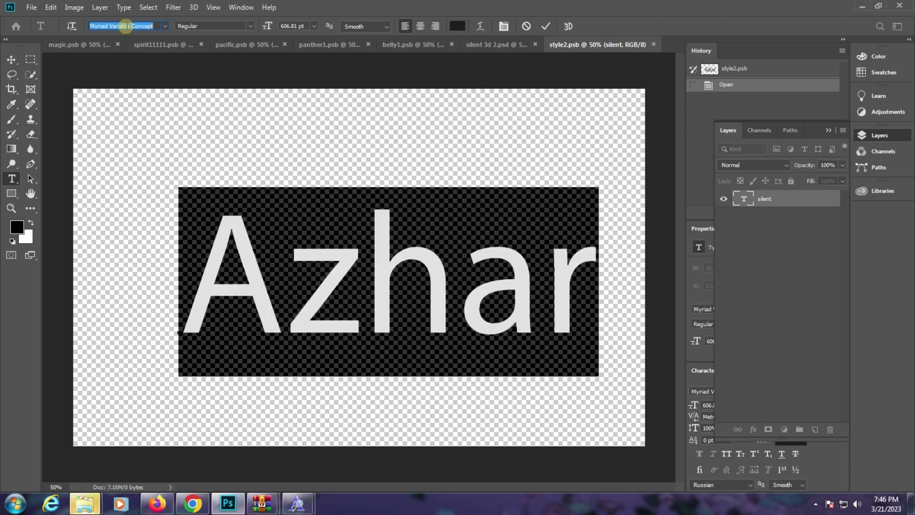
{"action": "type", "text": "NN Flowers"}
{"action": "left_click", "coordinate": [387, 286]}
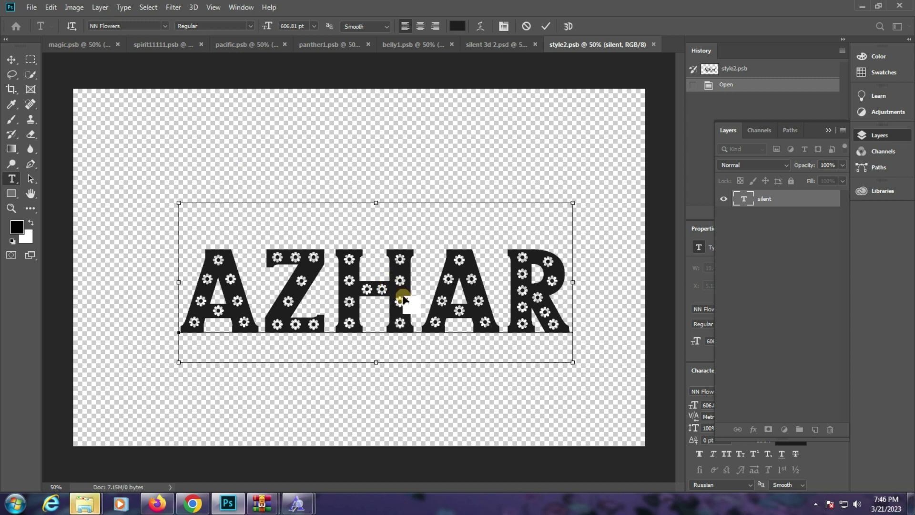
{"action": "left_click_drag", "start_coordinate": [403, 300], "coordinate": [391, 277]}
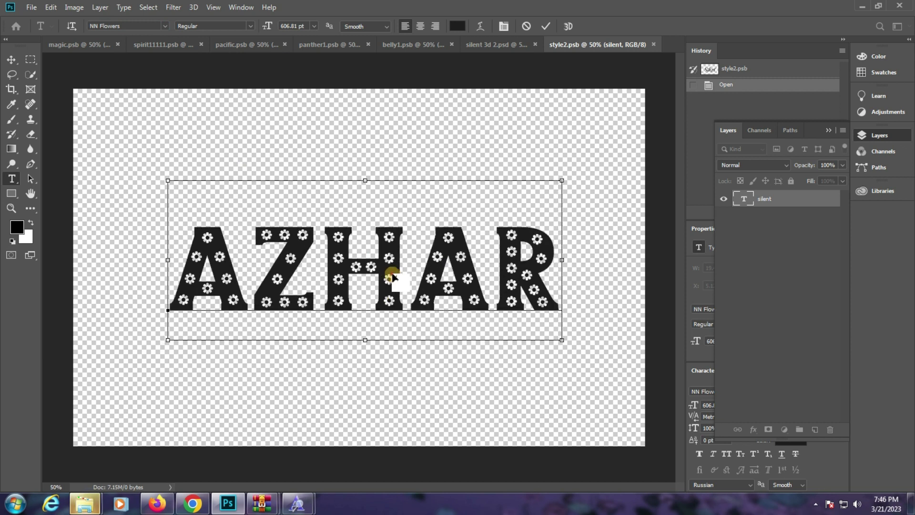
{"action": "left_click", "coordinate": [546, 26]}
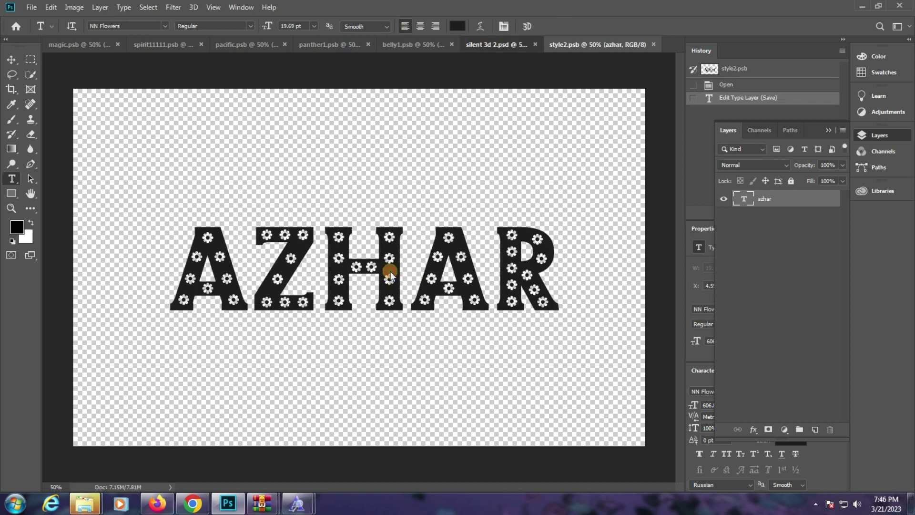
Zoom in on the gold flower-studded AZHAR lettering, then fit the image on screen
{"action": "left_click", "coordinate": [11, 209]}
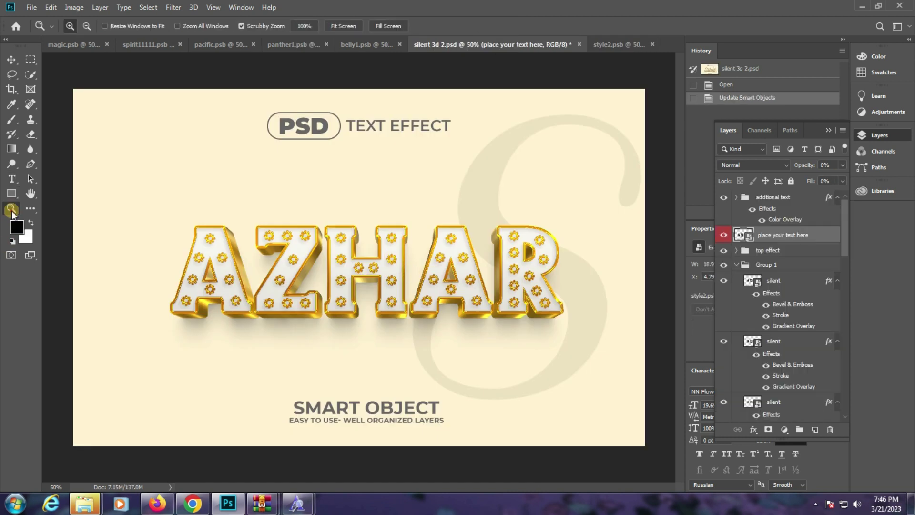
{"action": "left_click", "coordinate": [235, 243]}
{"action": "right_click", "coordinate": [234, 244]}
{"action": "left_click", "coordinate": [265, 251]}
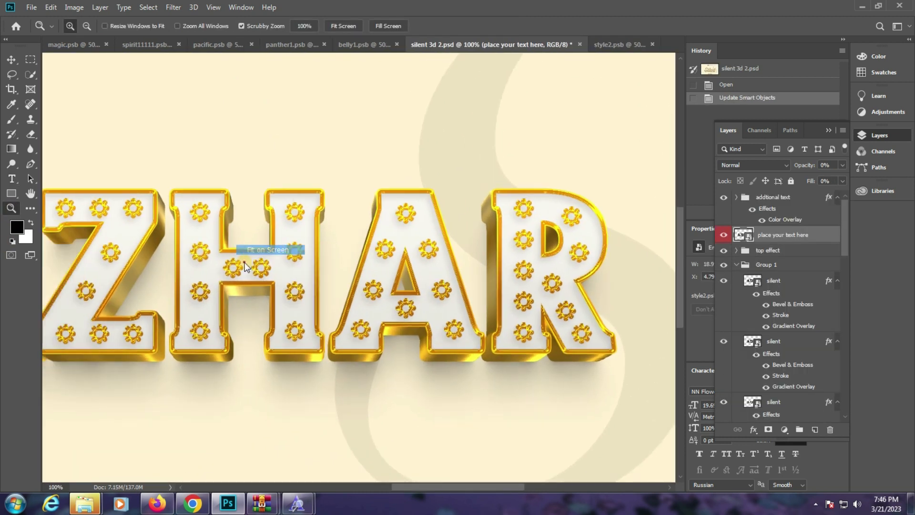
{"action": "left_click", "coordinate": [140, 257]}
{"action": "right_click", "coordinate": [178, 294]}
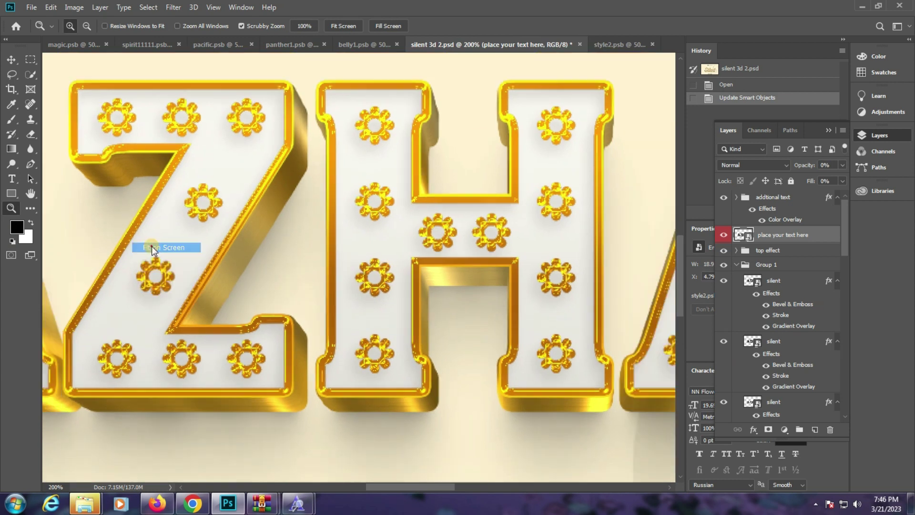
{"action": "left_click", "coordinate": [163, 248]}
Close the silent 3d 2, pacific, panther1, belly1 and style2 documents, answering the save prompt
{"action": "key", "text": "ctrl+w"}
{"action": "left_click", "coordinate": [453, 189]}
{"action": "left_click", "coordinate": [334, 42]}
{"action": "left_click", "coordinate": [416, 44]}
{"action": "left_click", "coordinate": [419, 45]}
{"action": "left_click", "coordinate": [415, 43]}
{"action": "left_click", "coordinate": [419, 45]}
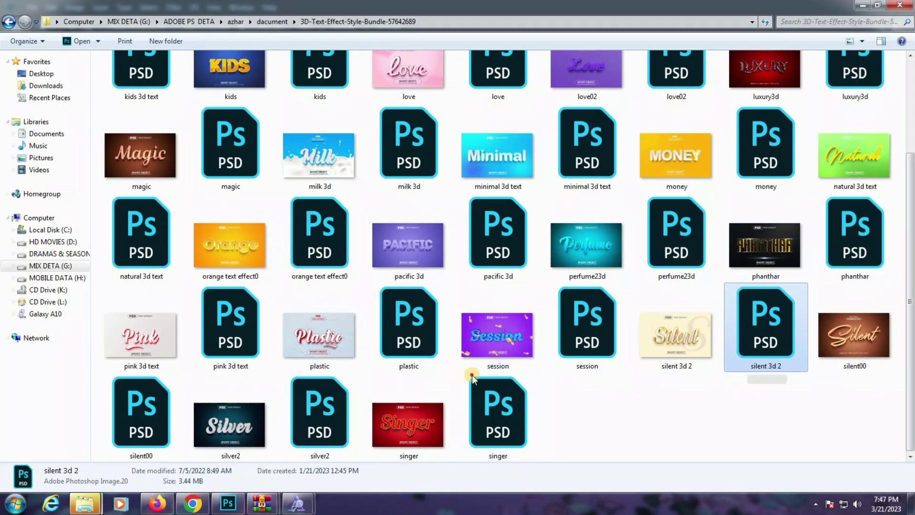
Preview silver2.jpg from the bundle folder, then open silver2.psd and update its text layers
{"action": "left_click", "coordinate": [46, 444]}
{"action": "left_click", "coordinate": [249, 413]}
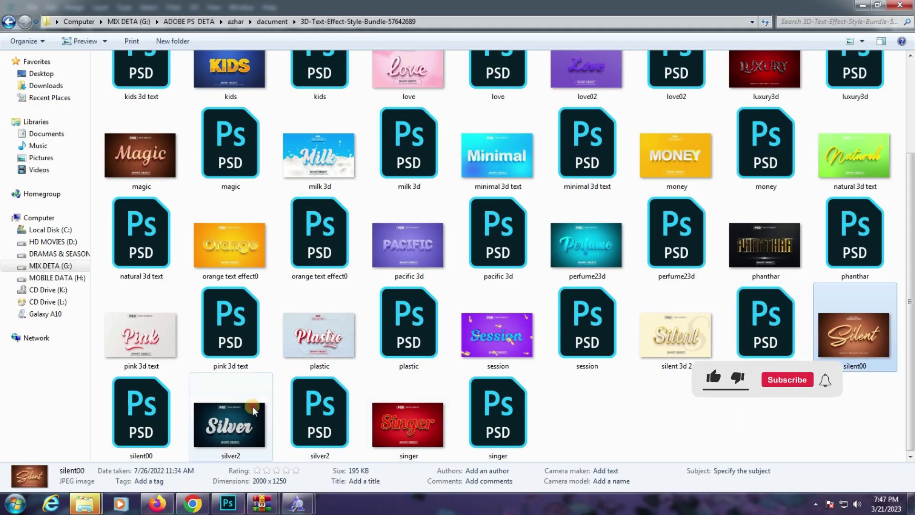
{"action": "double_click", "coordinate": [252, 413]}
{"action": "key", "text": "Escape"}
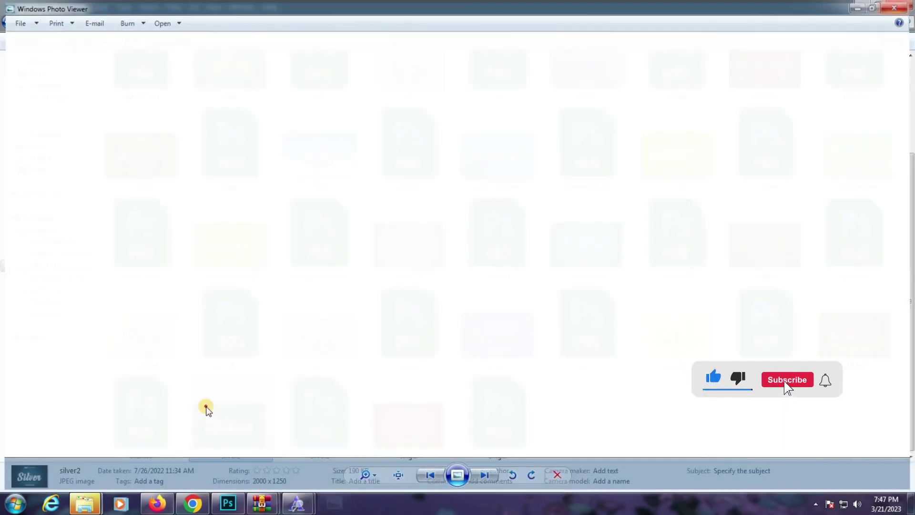
{"action": "double_click", "coordinate": [307, 418]}
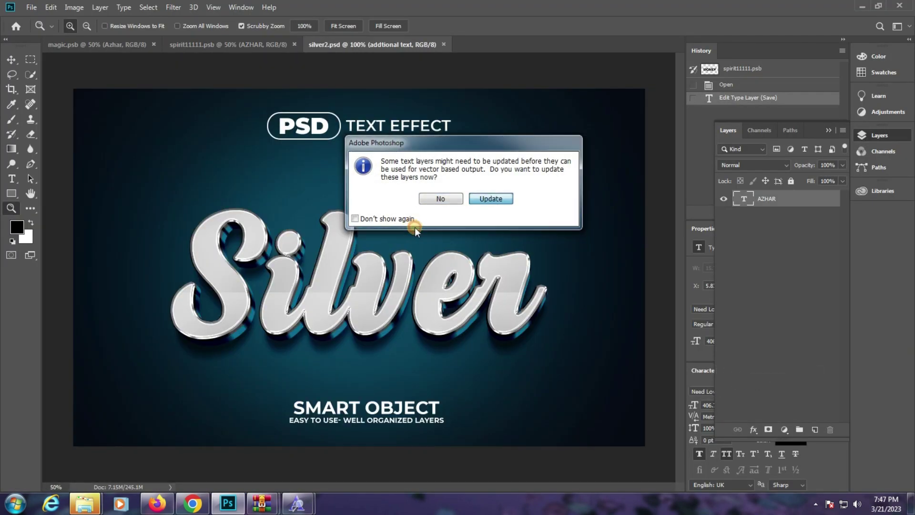
{"action": "left_click", "coordinate": [491, 198]}
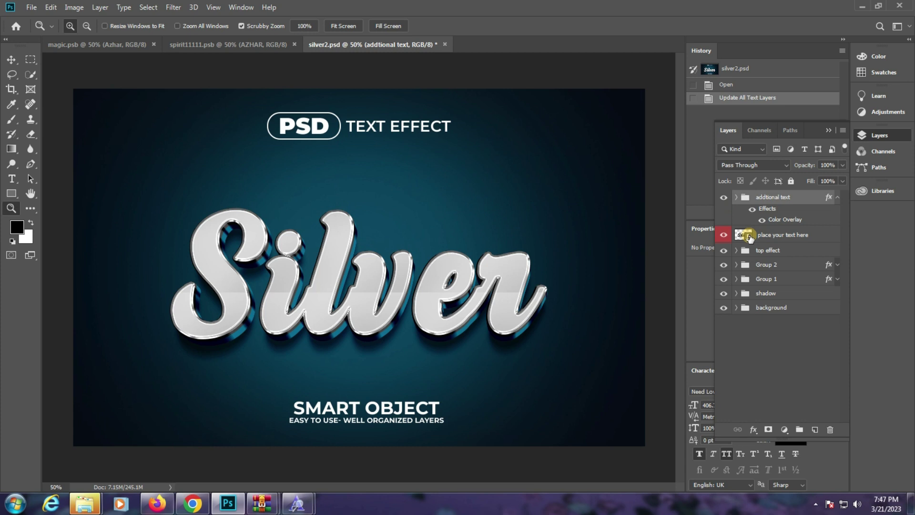
Change the silver smart-object text to Azhar in mixed case, save, and view the silver2 result
{"action": "double_click", "coordinate": [747, 235]}
{"action": "left_click", "coordinate": [11, 178]}
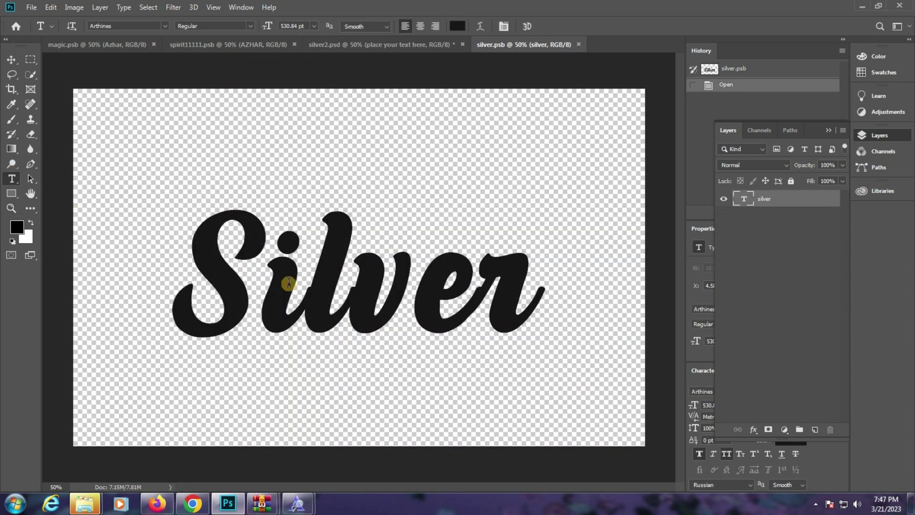
{"action": "double_click", "coordinate": [289, 282]}
{"action": "left_click", "coordinate": [289, 283]}
{"action": "key", "text": "ctrl+v"}
{"action": "key", "text": "ctrl+a"}
{"action": "left_click", "coordinate": [732, 457]}
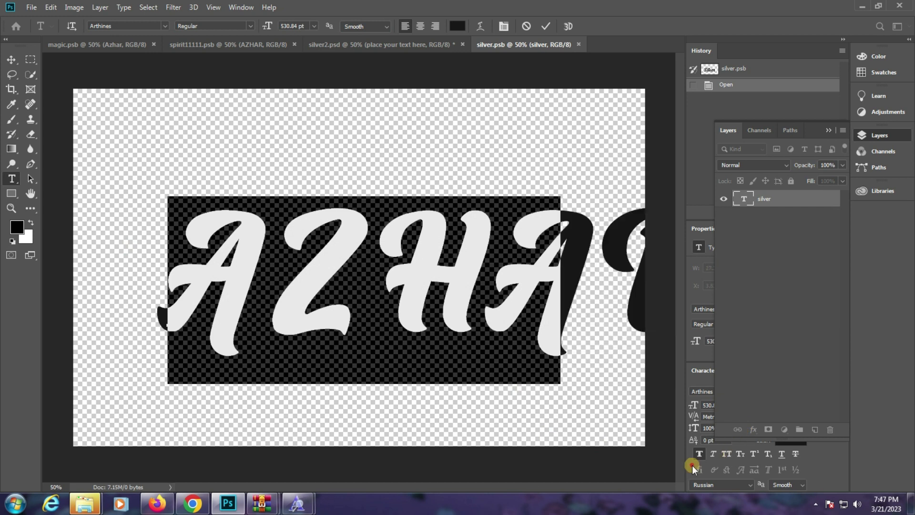
{"action": "key", "text": "ctrl+s"}
{"action": "left_click_drag", "start_coordinate": [453, 269], "coordinate": [289, 82]}
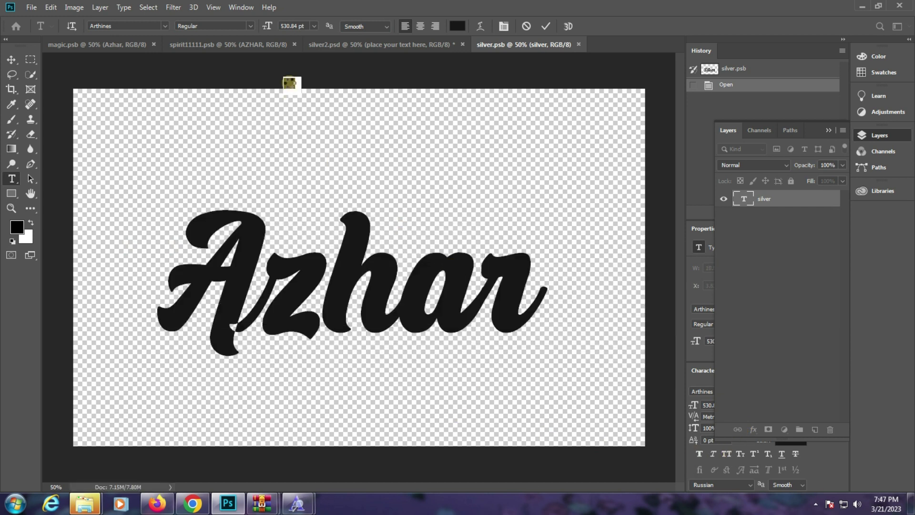
{"action": "left_click", "coordinate": [410, 39]}
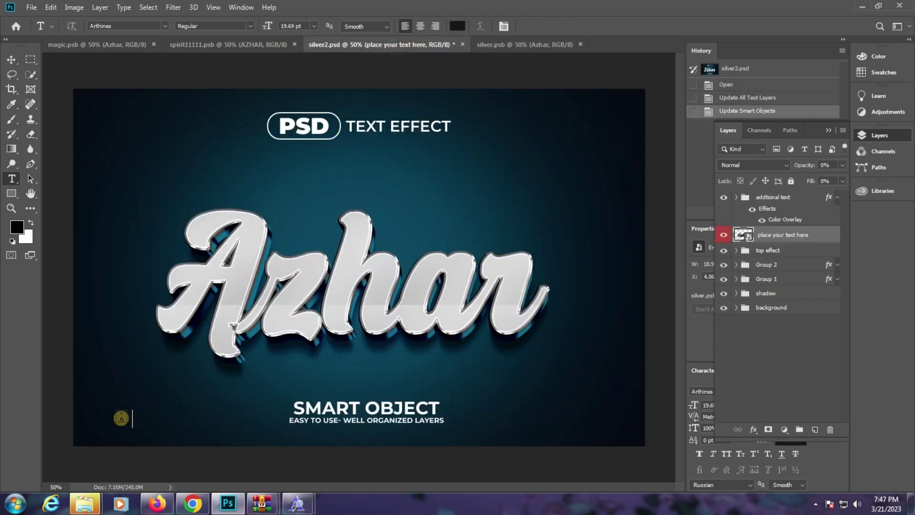
Select all 50 template files in the bundle folder and show their combined properties (263 MB)
{"action": "left_click", "coordinate": [67, 436]}
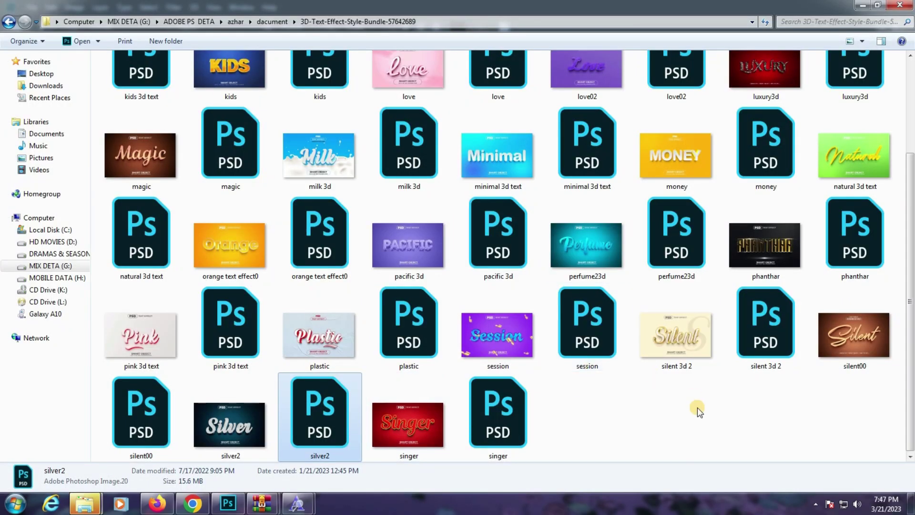
{"action": "key", "text": "ctrl+a"}
{"action": "right_click", "coordinate": [511, 334]}
{"action": "left_click", "coordinate": [534, 329]}
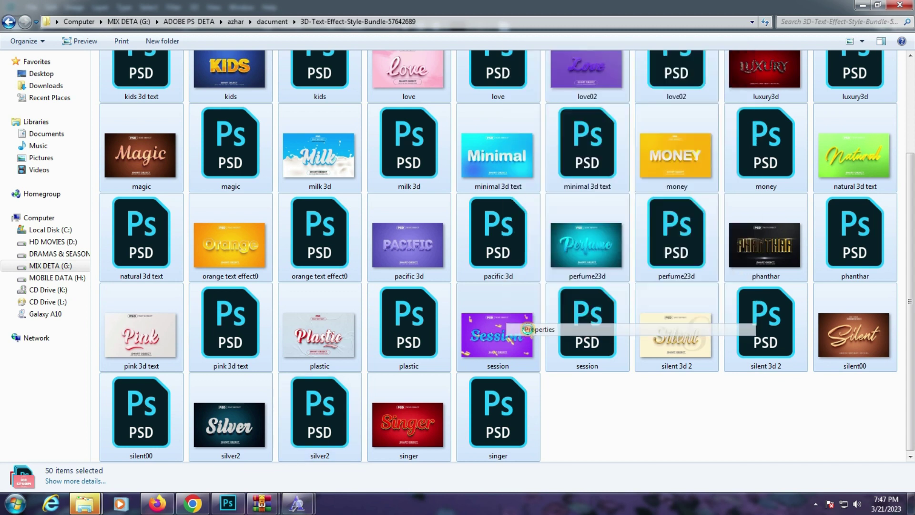